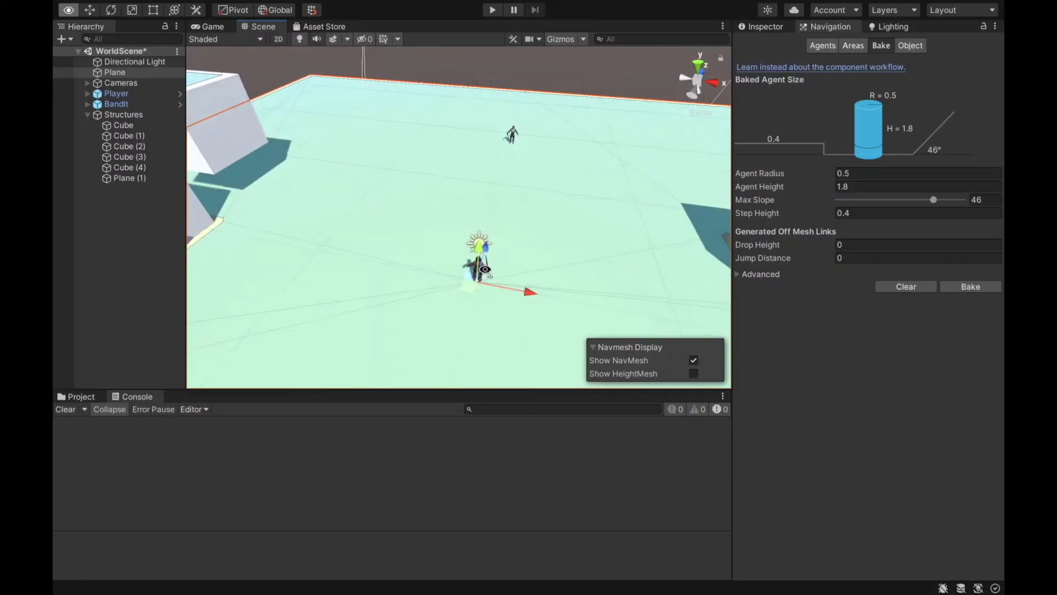
Examine the baked NavMesh on the plane, the ramp and the blocks
left_click_drag(471, 263, 406, 286, "alt")
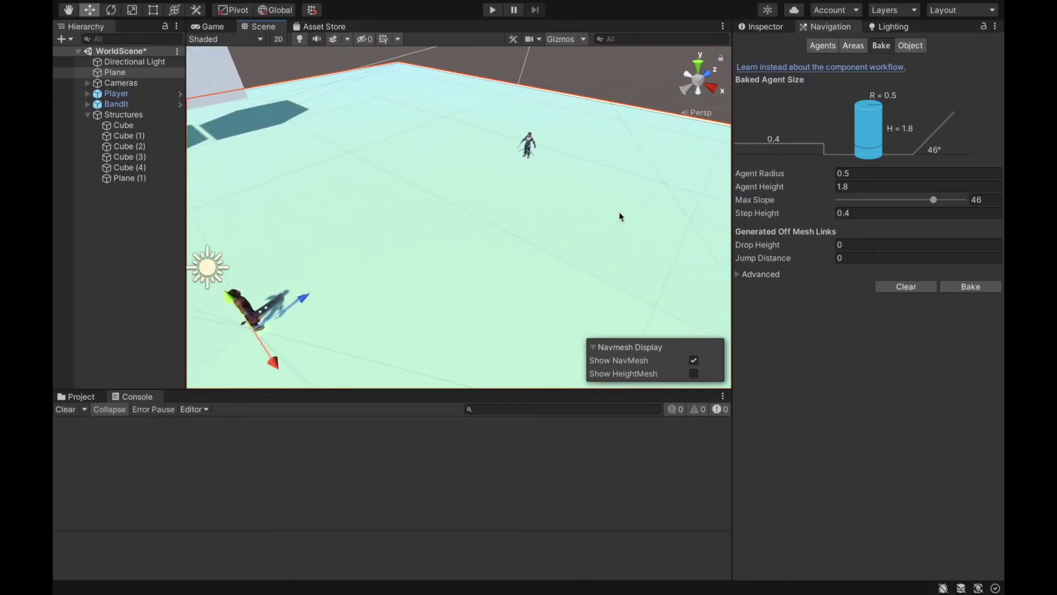
right_click_drag(459, 203, 463, 145)
key("w")
left_click_drag(484, 207, 461, 220, "alt")
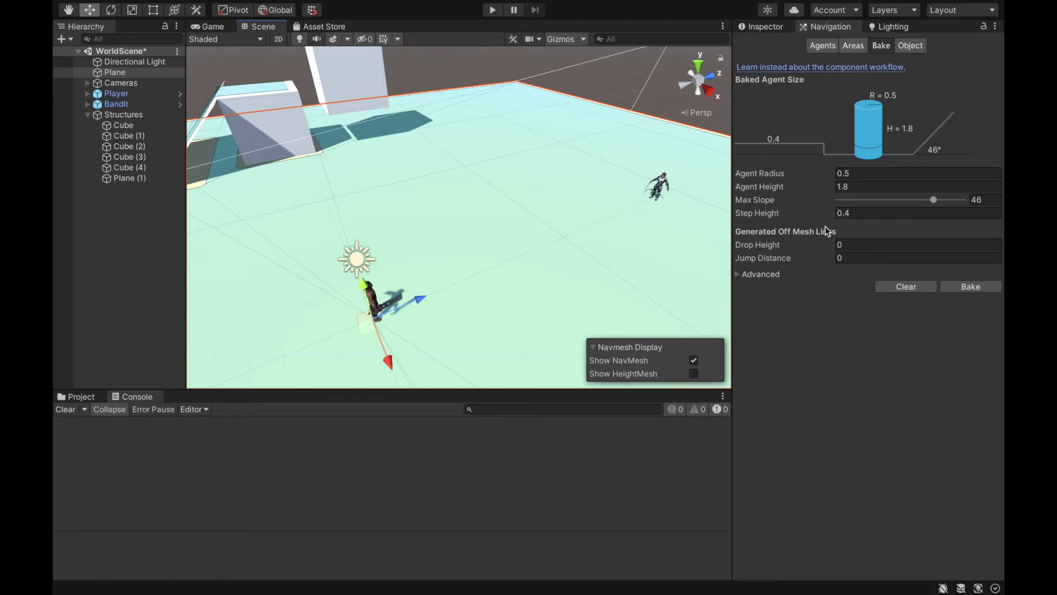
left_click_drag(524, 184, 587, 194, "alt")
scroll(590, 194, "up", 5)
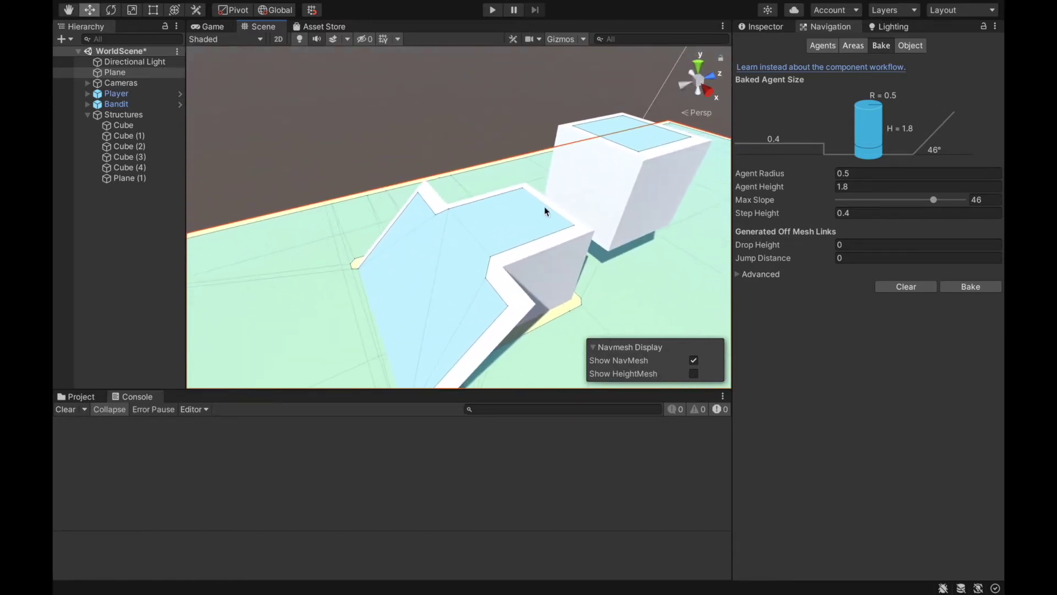
left_click_drag(547, 226, 731, 187, "alt")
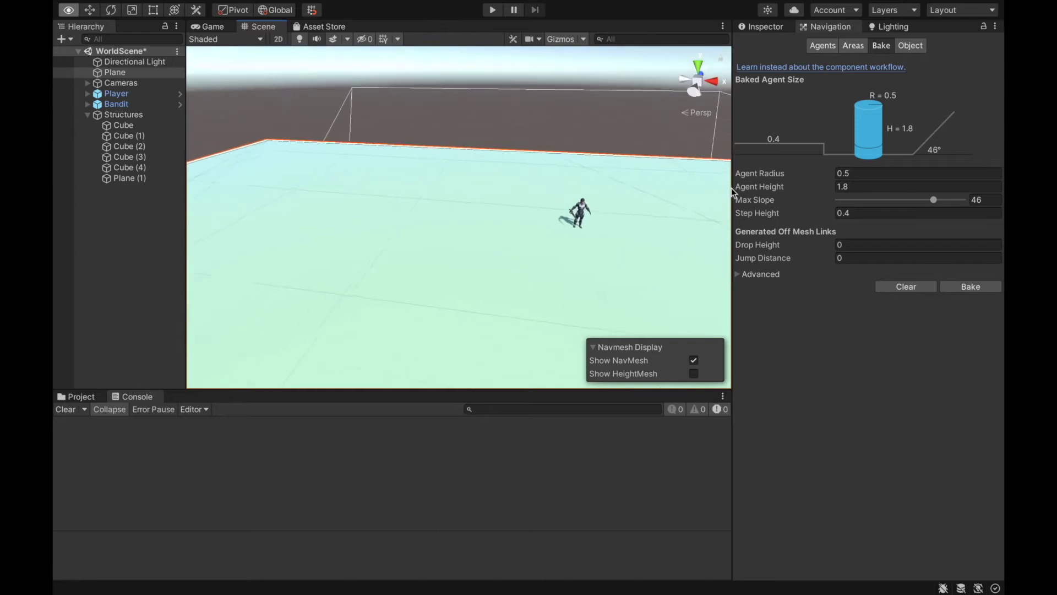
left_click_drag(727, 231, 421, 129, "alt")
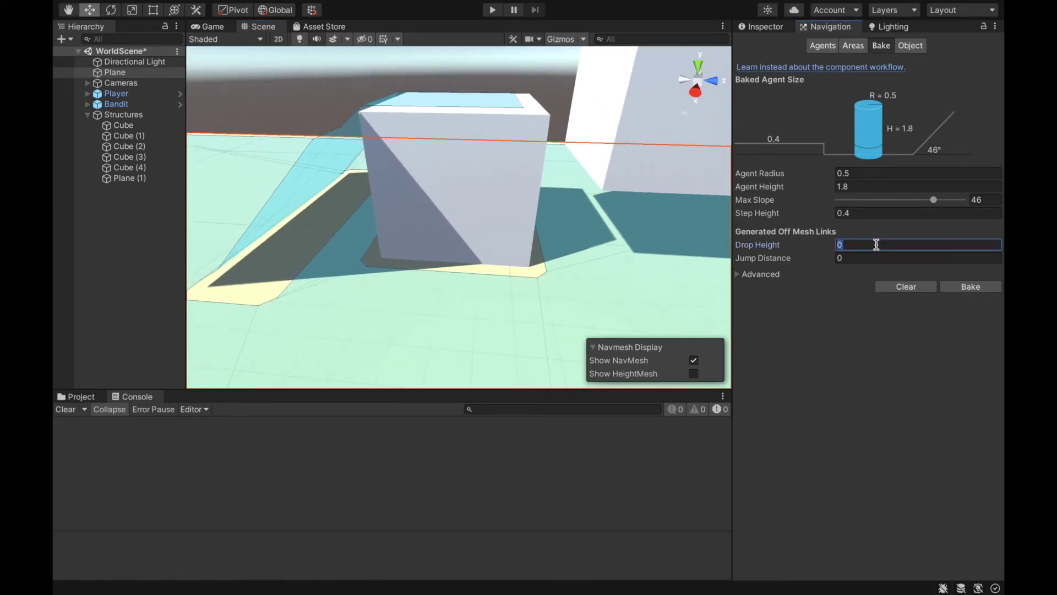
Set the generated off-mesh links' drop height to 6, bake the NavMesh and inspect the drop links around the ramp block
left_click(982, 287)
left_click_drag(661, 197, 646, 213, "alt")
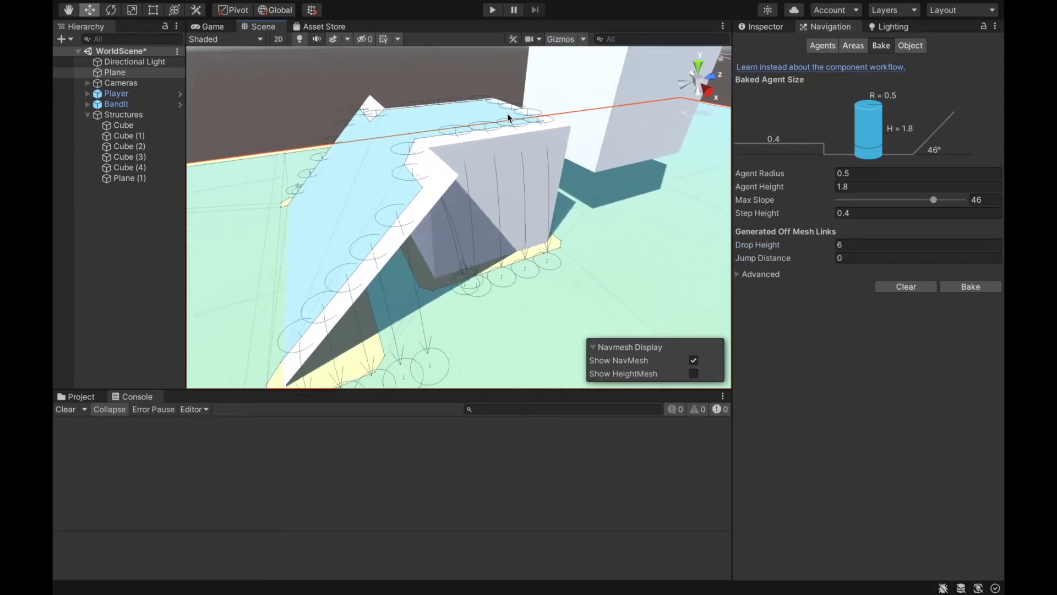
left_click_drag(392, 282, 395, 177, "alt")
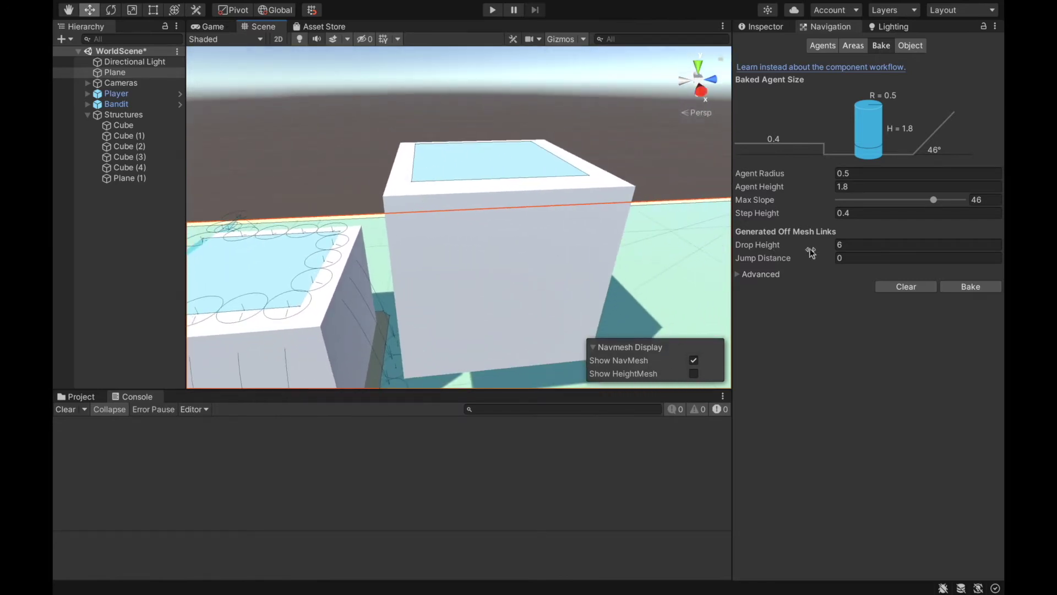
left_click_drag(542, 197, 543, 295, "alt")
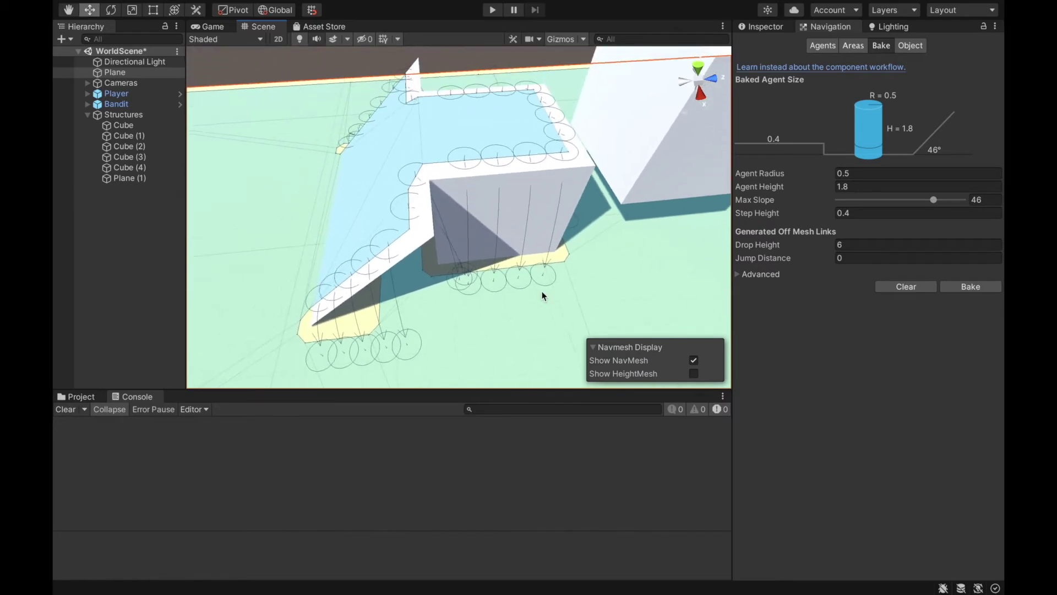
left_click_drag(554, 125, 500, 78, "alt")
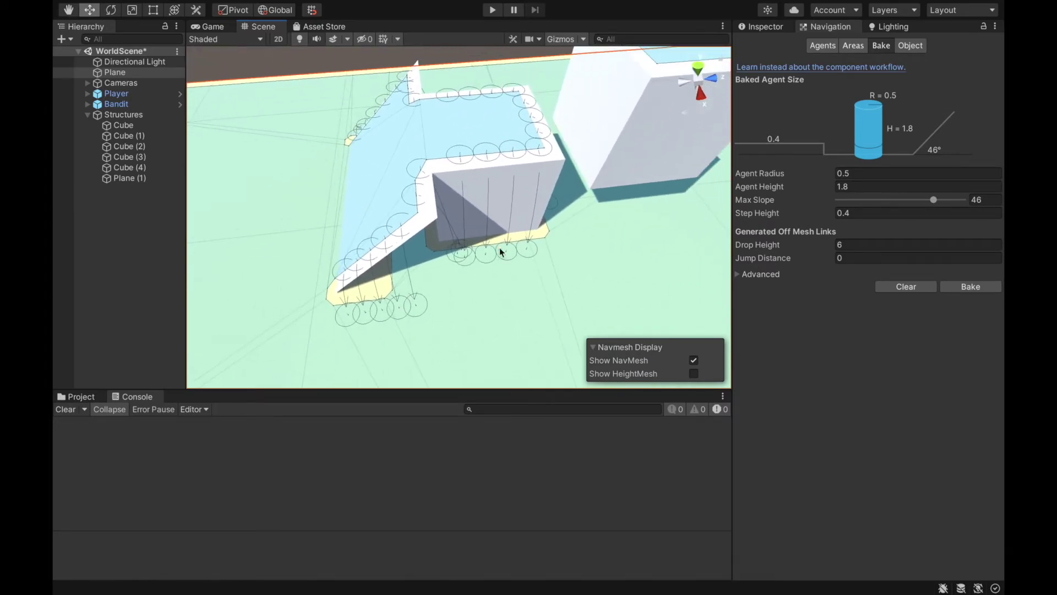
right_click_drag(494, 150, 732, 136)
Play-test the scene by running the player up the ramp and off the block with the bandit chasing, and stop playback
left_click(489, 13)
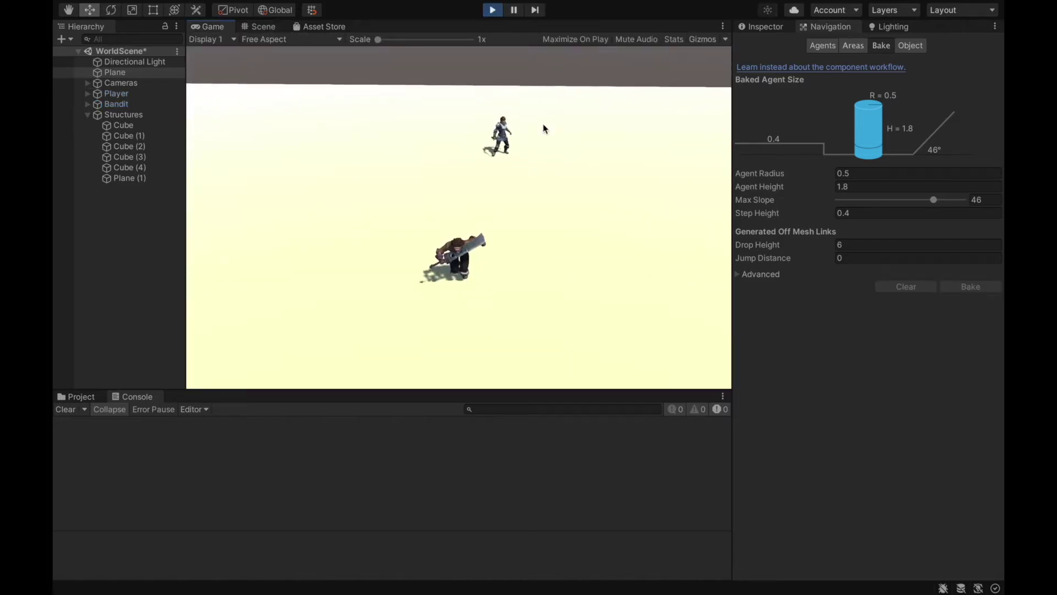
right_click_drag(485, 144, 284, 168)
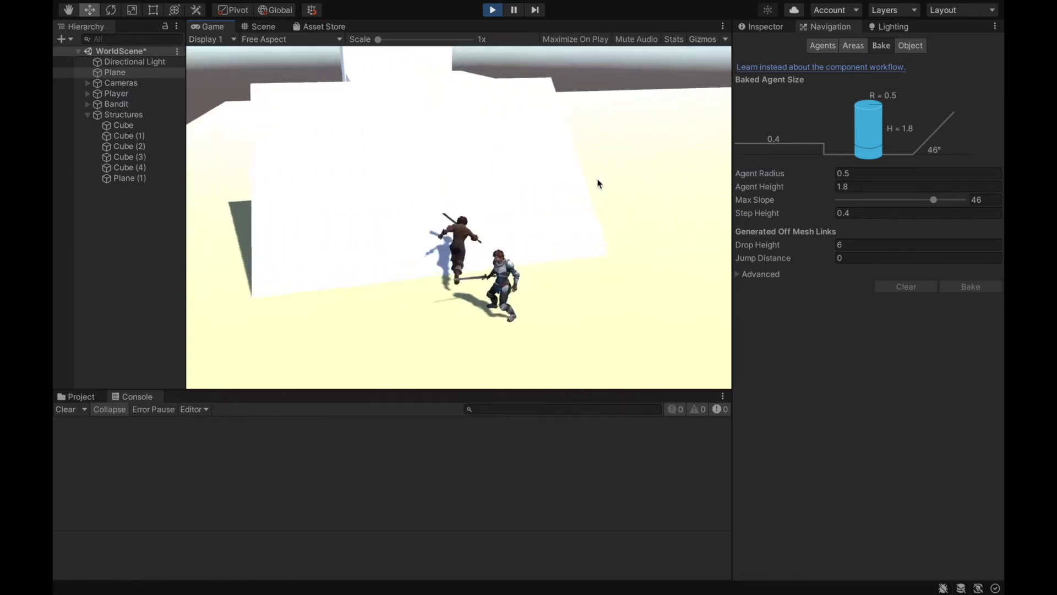
right_click_drag(578, 198, 54, 266)
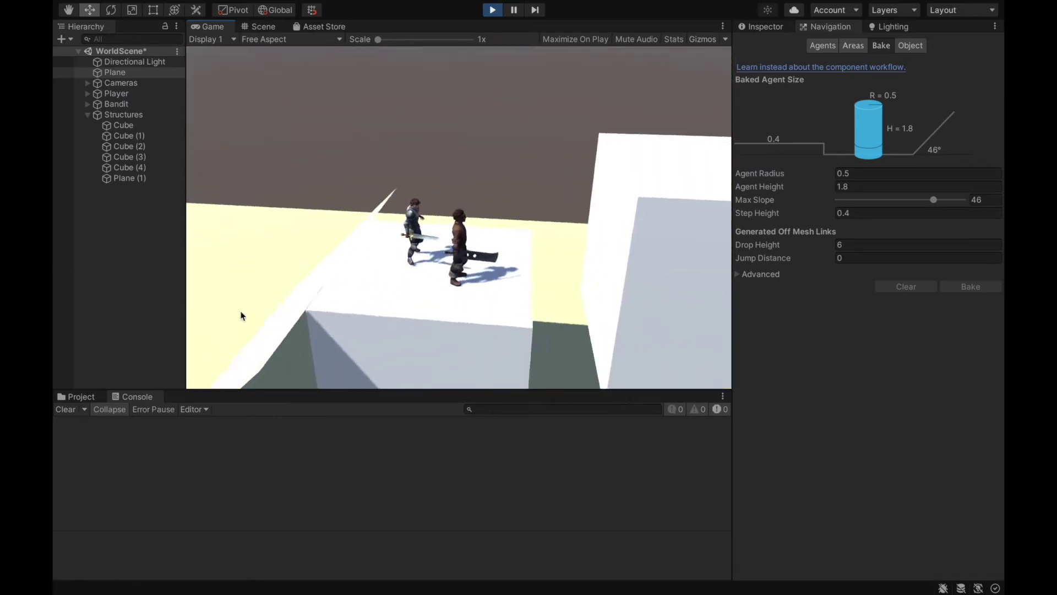
key("s")
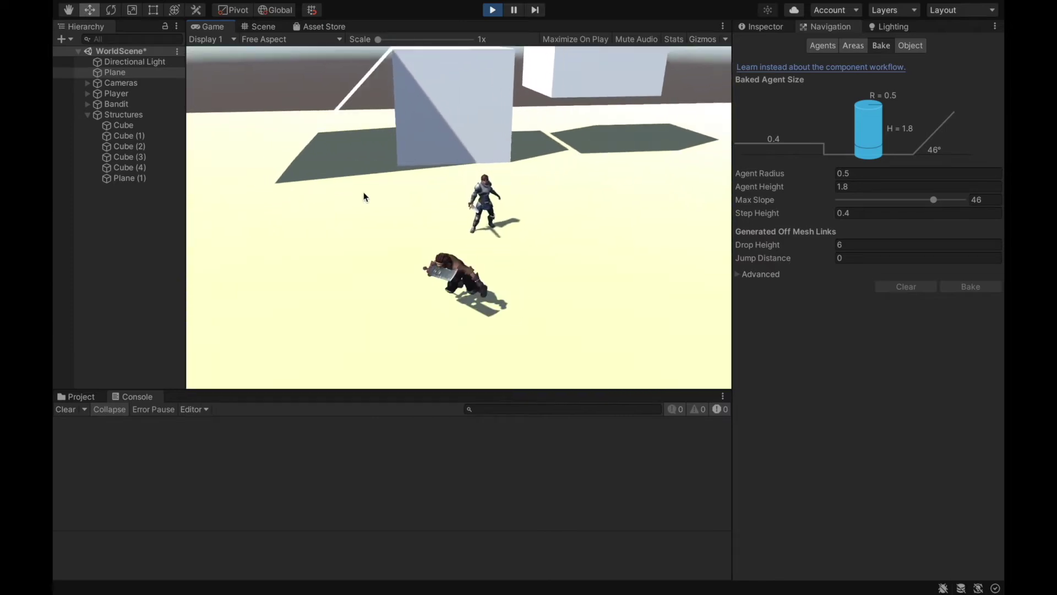
key("a")
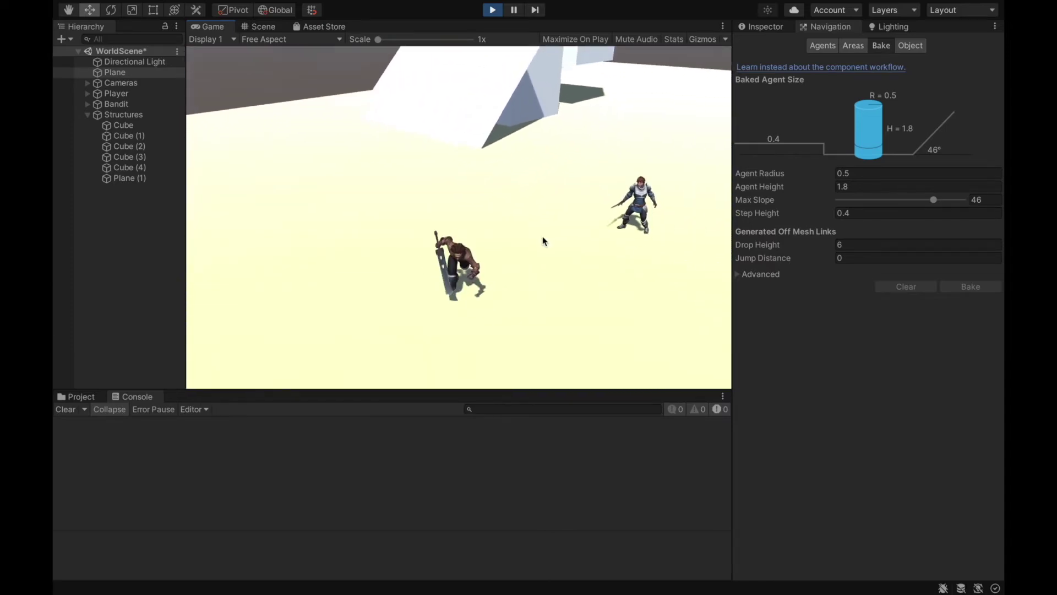
key("d")
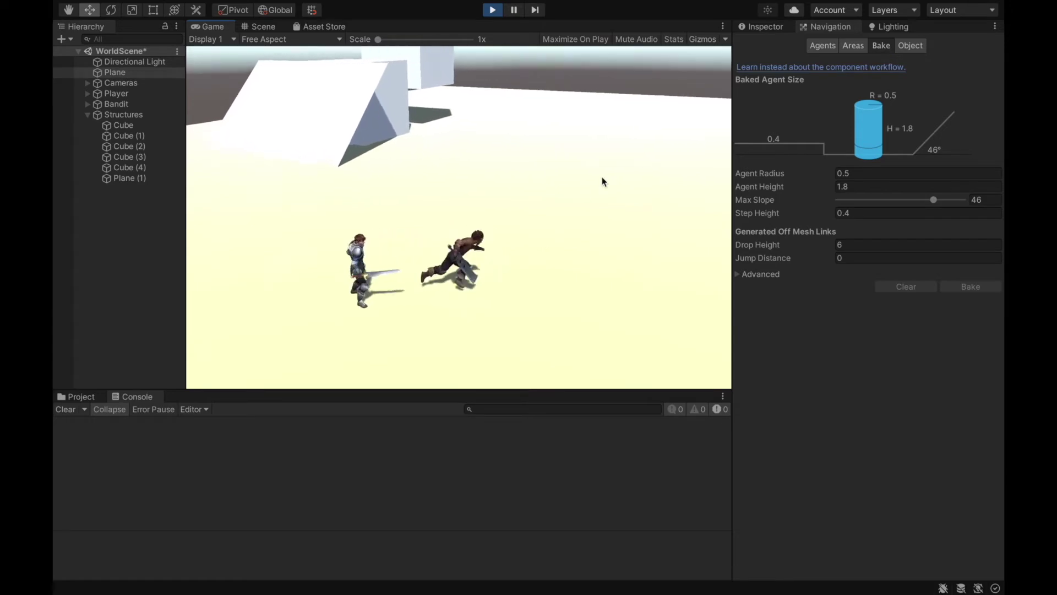
left_click(492, 9)
Set the off-mesh jump distance to 6, bake the NavMesh and inspect the links between the two neighbouring cubes
right_click_drag(409, 172, 392, 155)
key("d")
left_click_drag(392, 155, 505, 167, "alt")
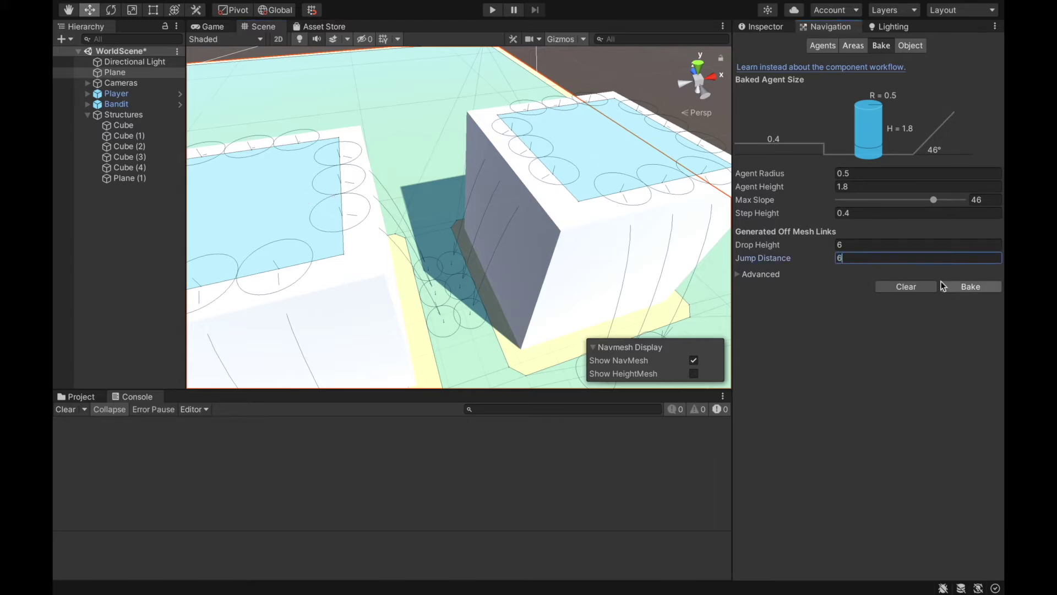
left_click_drag(515, 236, 408, 163, "alt")
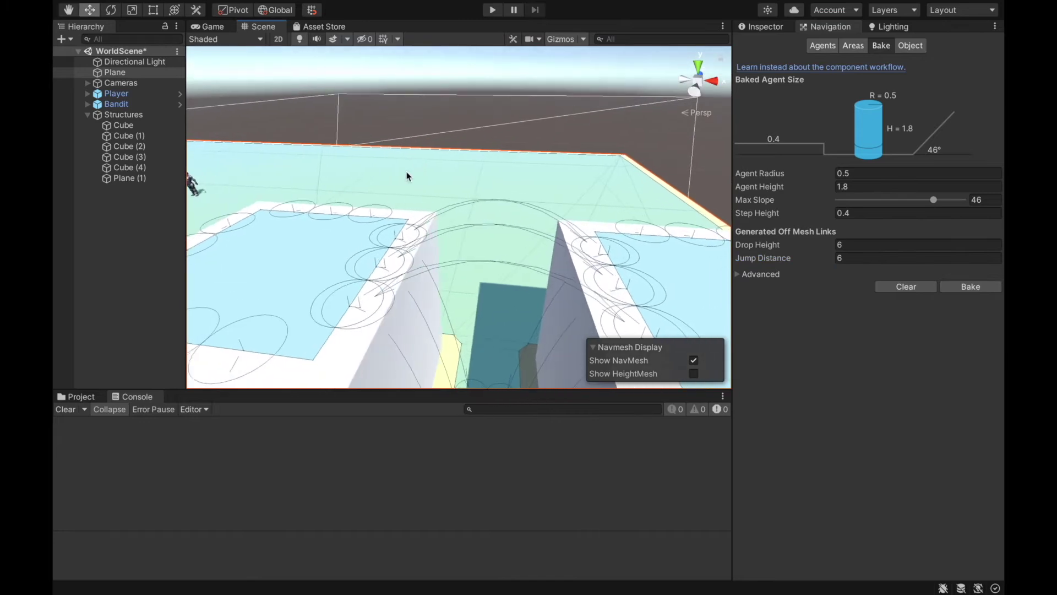
right_click_drag(389, 242, 432, 213)
scroll(372, 257, "down", 3)
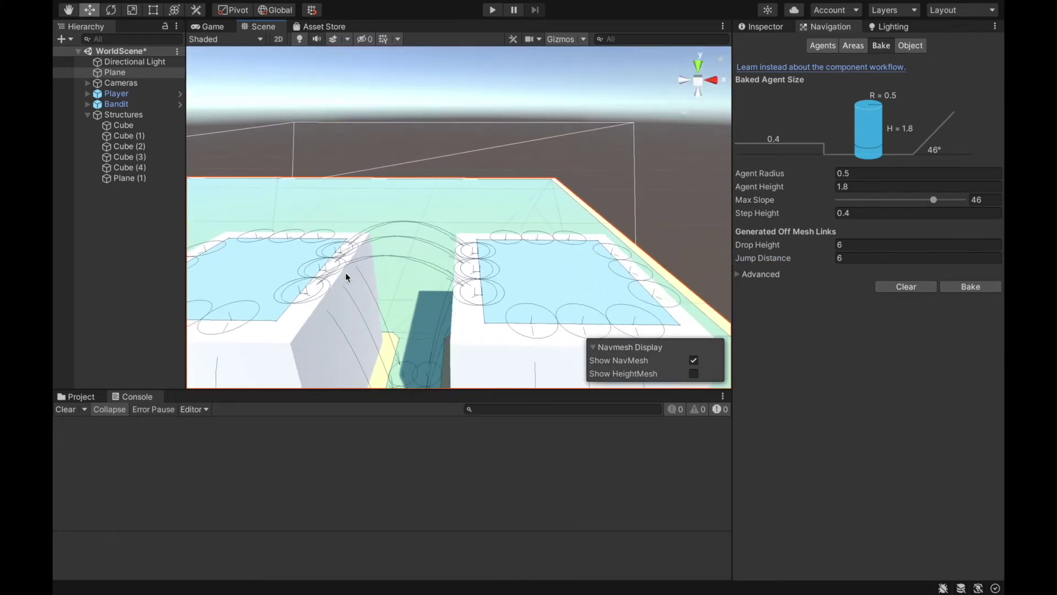
left_click_drag(493, 253, 639, 276, "alt")
Move the Player onto the outer of the two neighbouring cubes, at about X 26.1, and set its Y position to 5
left_click(762, 27)
key("super+z")
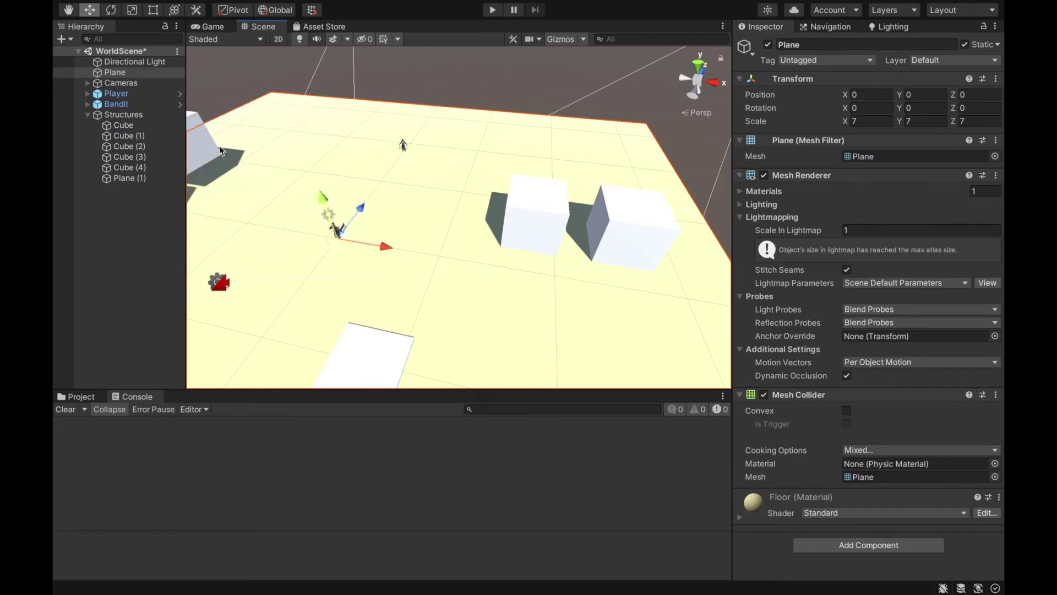
left_click(123, 115)
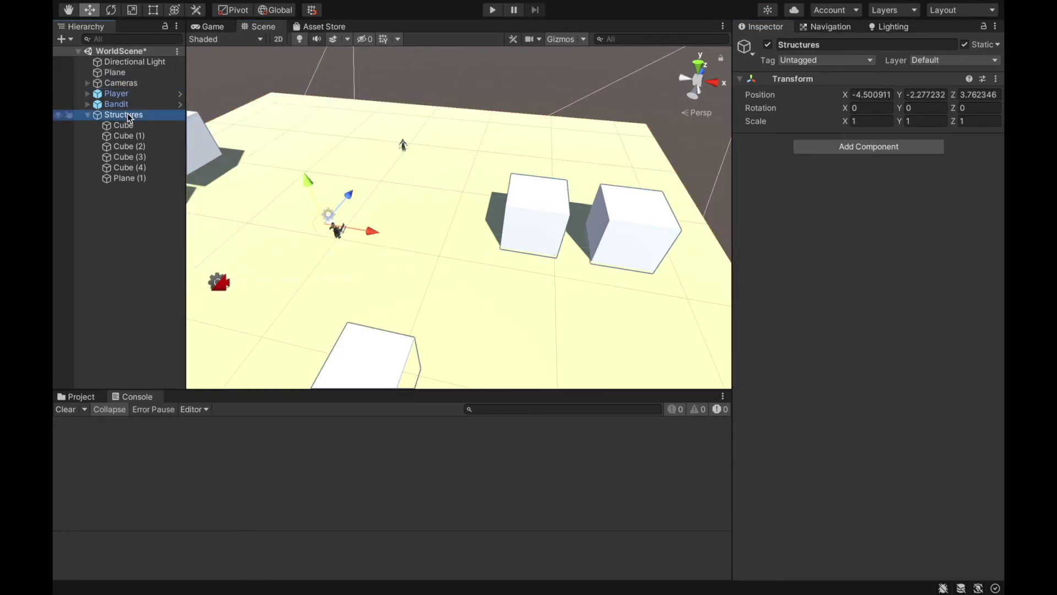
left_click(116, 94)
left_click_drag(432, 250, 657, 158)
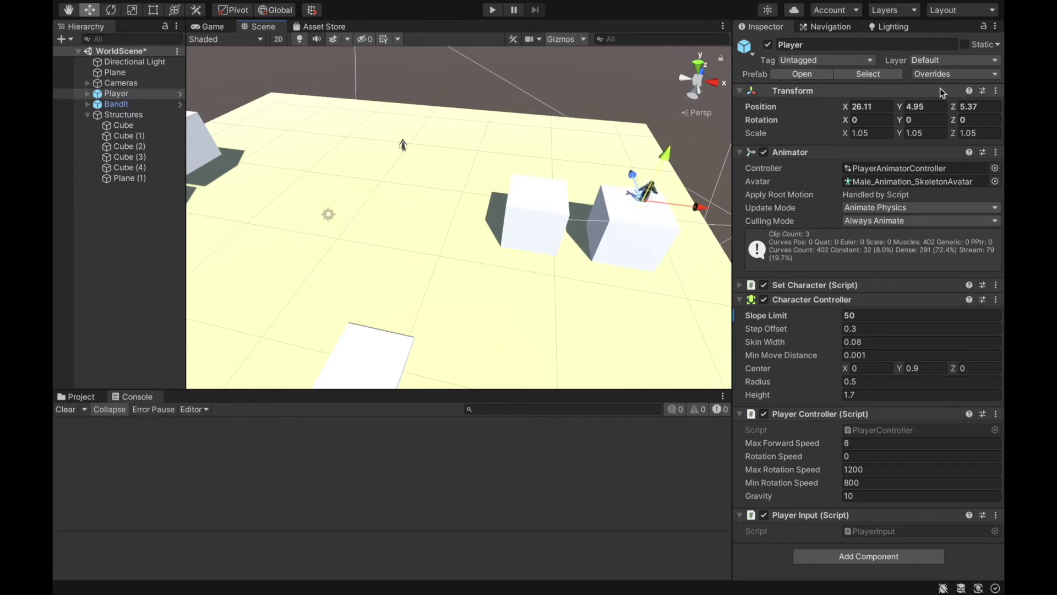
type("6")
right_click_drag(575, 179, 643, 92)
left_click_drag(643, 93, 634, 83, "alt")
type("5")
Move the Bandit onto the cube beside the Player's, at about X 18.2 and Z 4.3, and set its Y position to 5
right_click_drag(572, 208, 396, 177)
key("w")
key("q")
left_click(481, 199)
right_click_drag(493, 206, 563, 268)
key("w")
key("d")
key("d")
key("s")
key("a")
key("e")
left_click_drag(431, 233, 701, 317)
left_click_drag(636, 256, 622, 381)
mouse_move(541, 267)
left_mouse_down()
mouse_move(538, 211)
mouse_move(550, 255)
left_mouse_up()
left_click_drag(596, 293, 538, 286)
right_click_drag(520, 237, 545, 149)
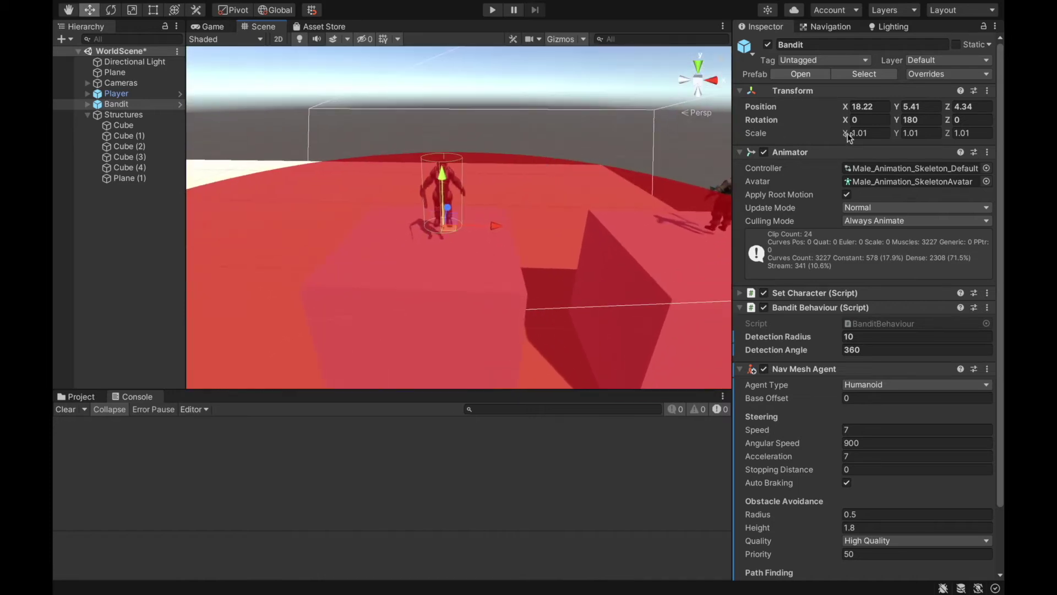
type("5")
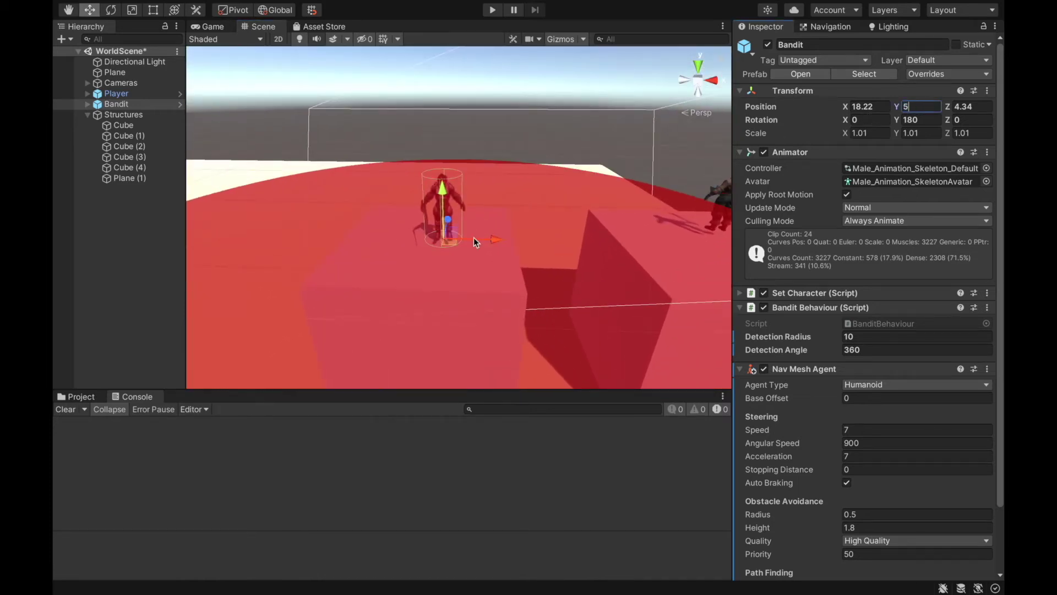
left_click(512, 119)
Play-test the scene twice to check how the bandit reaches the player from the adjacent cube, stopping playback after each run
right_click_drag(355, 104, 305, 105)
key("w")
key("d")
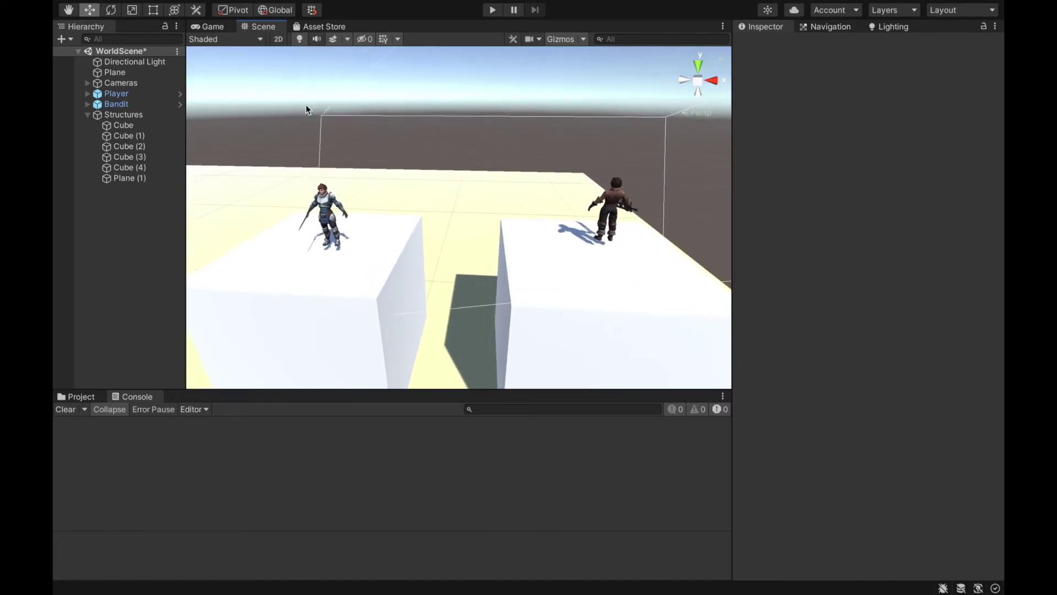
left_click(493, 10)
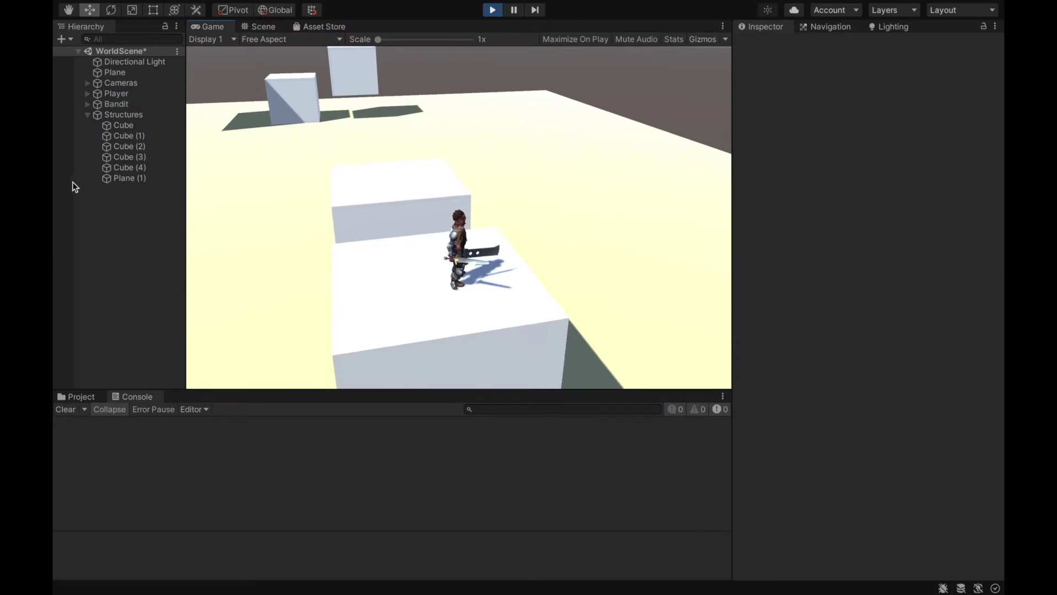
left_click(493, 9)
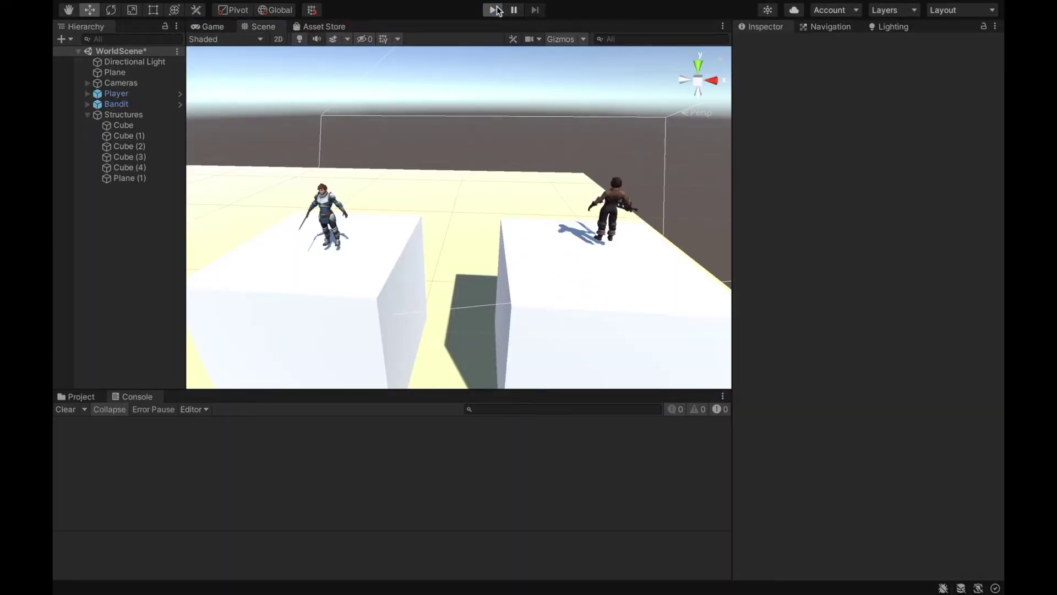
left_click(494, 10)
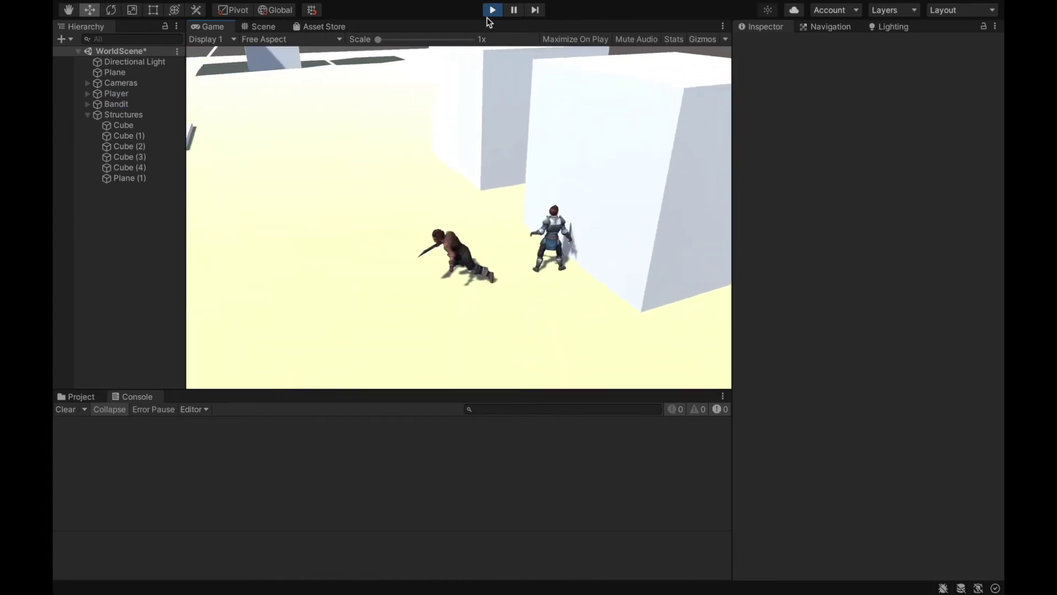
left_click(494, 9)
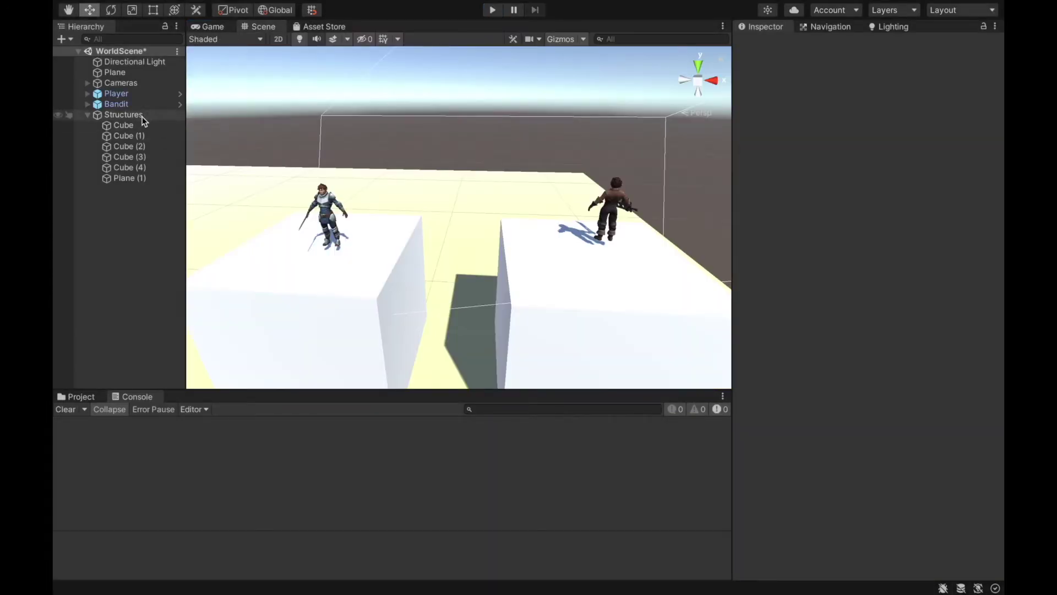
Set the jump distance to 1, bake the NavMesh and play-test the bandit's chase between the cubes
left_click(537, 276)
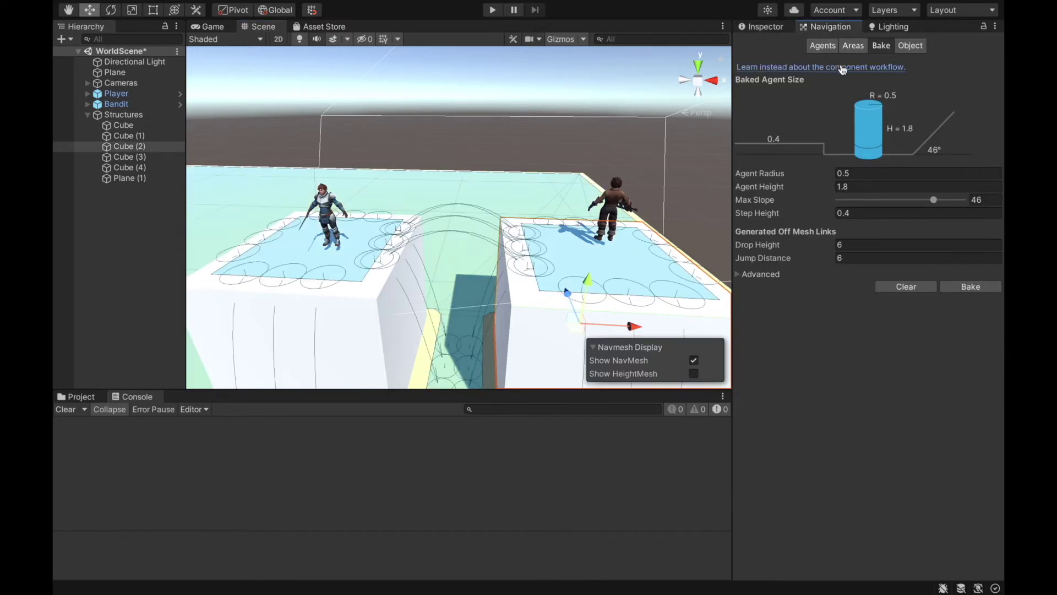
left_click(830, 258)
type("1")
left_click(960, 287)
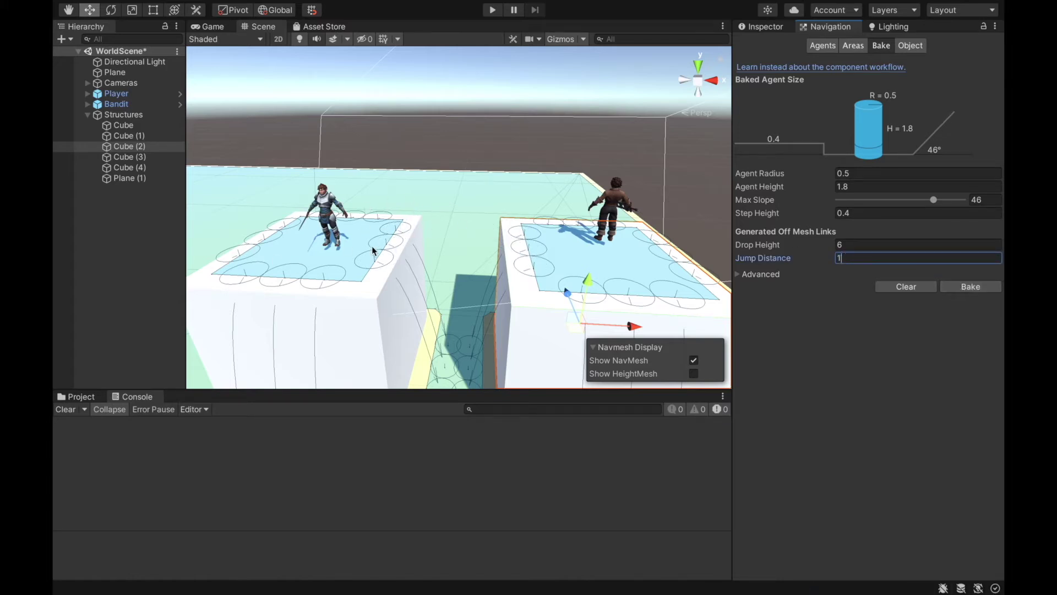
left_click(496, 12)
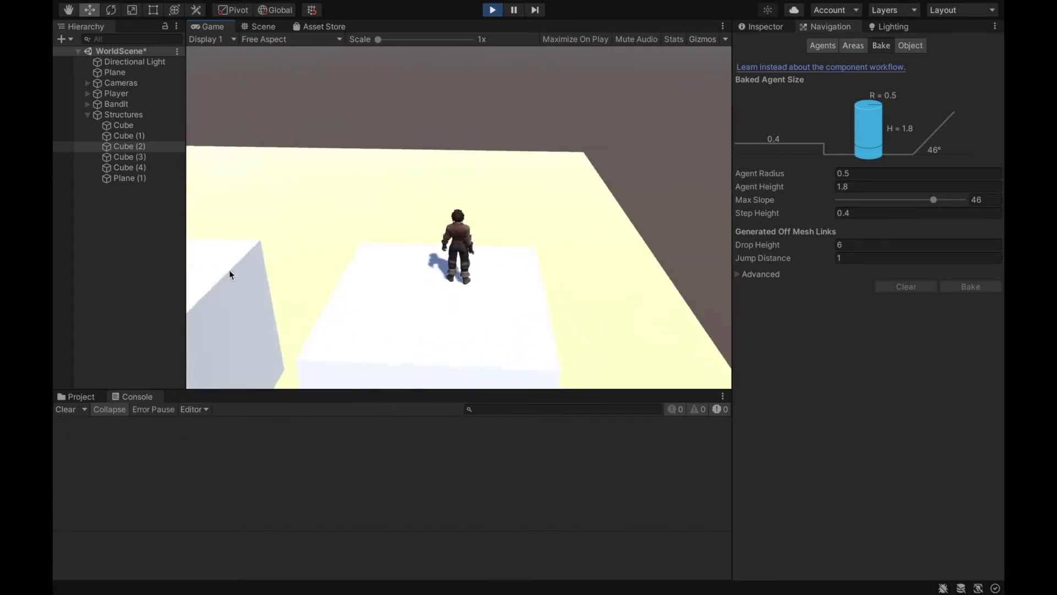
left_click(494, 11)
Move the Player off the cube along the X axis to about X 4.5, over the open floor
right_click_drag(409, 110, 400, 160)
key("s")
key("a")
left_click(665, 171)
left_click_drag(699, 189, 364, 193)
right_click_drag(374, 199, 256, 216)
key("w")
left_click(778, 28)
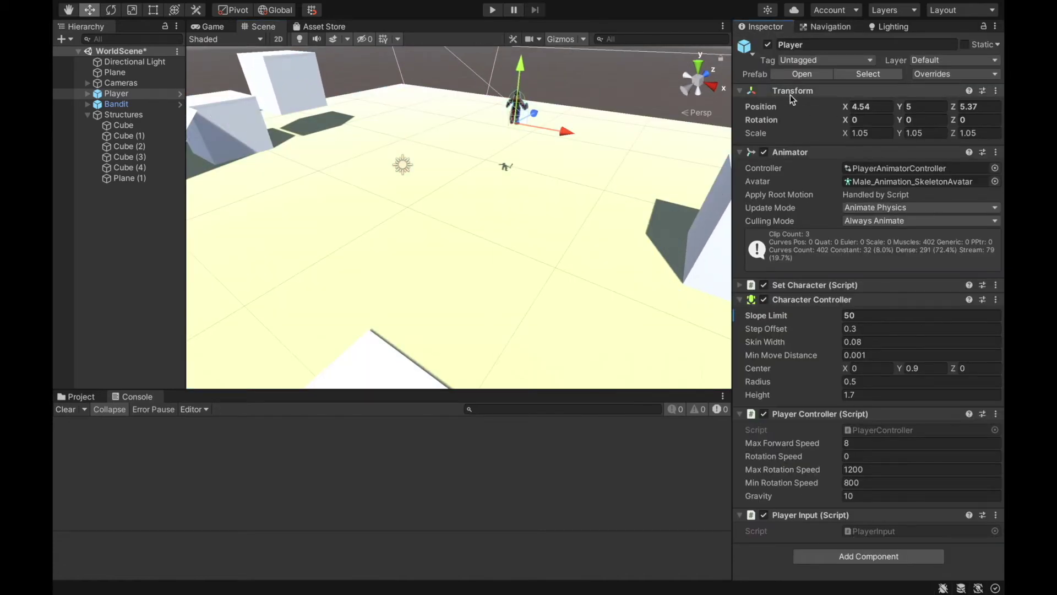
Set the Player's position to X 9, Y 9, Z 9
left_click(872, 105)
type("9")
left_click(917, 107)
type("9")
left_click(971, 107)
type("9")
key("Return")
left_click_drag(644, 52, 616, 60, "alt")
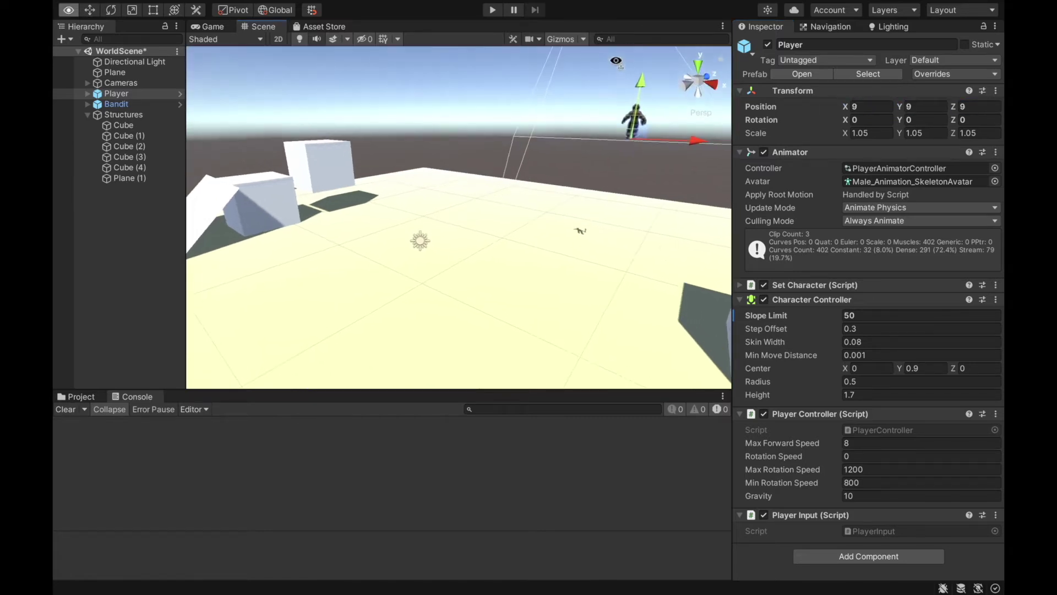
Set the Player's position to X 0, Y 0, Z 0
left_click(872, 106)
type("0")
left_click(919, 107)
type("0")
left_click(979, 106)
type("0")
Set the Bandit's position to X 0, Y 0, Z 0
right_click_drag(525, 198, 622, 202)
left_click(546, 181)
right_click_drag(546, 181, 584, 238)
key("w")
left_click_drag(704, 289, 709, 163)
left_click(859, 106)
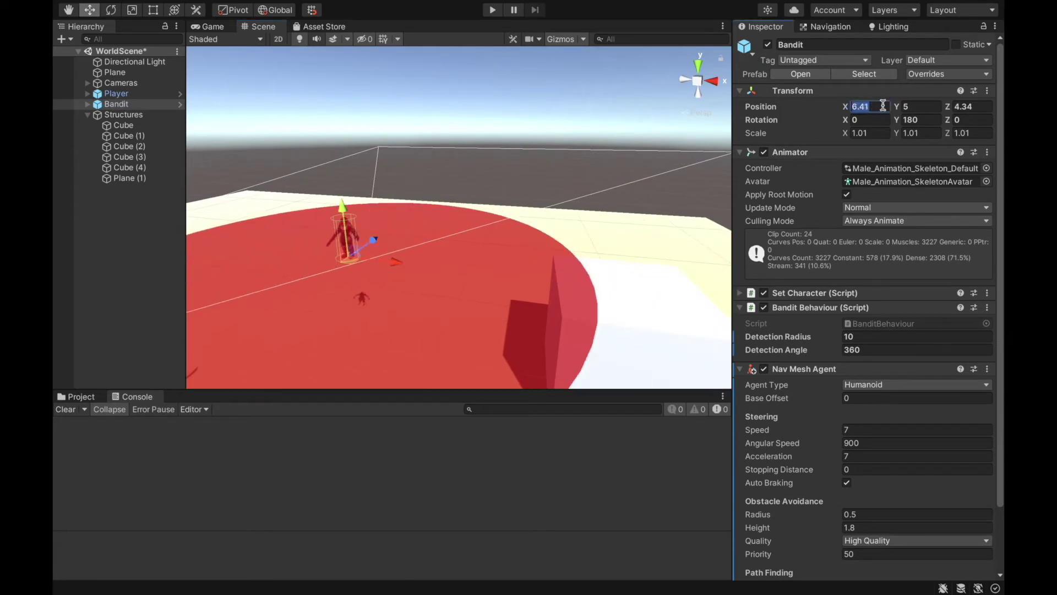
type("0")
key("Tab")
type("0")
key("Tab")
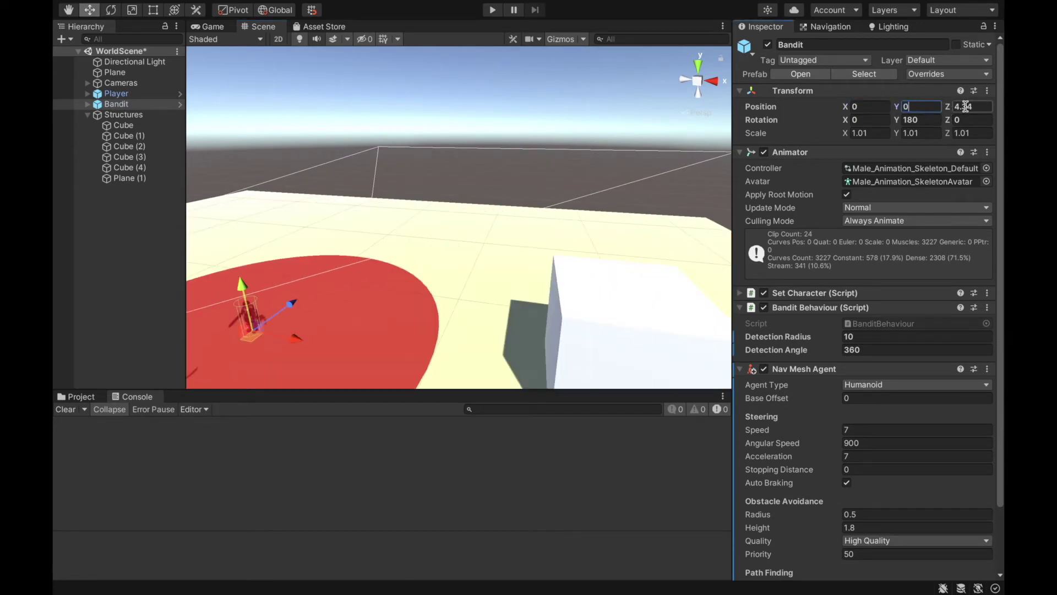
type("0")
Move the Bandit away from the Player along the Z axis to about Z 15.8 and deselect it
left_click_drag(497, 204, 290, 234, "alt")
key("w")
right_click_drag(290, 233, 405, 313)
left_click_drag(398, 295, 702, 229)
right_click_drag(514, 232, 590, 222)
left_click_drag(616, 225, 661, 203)
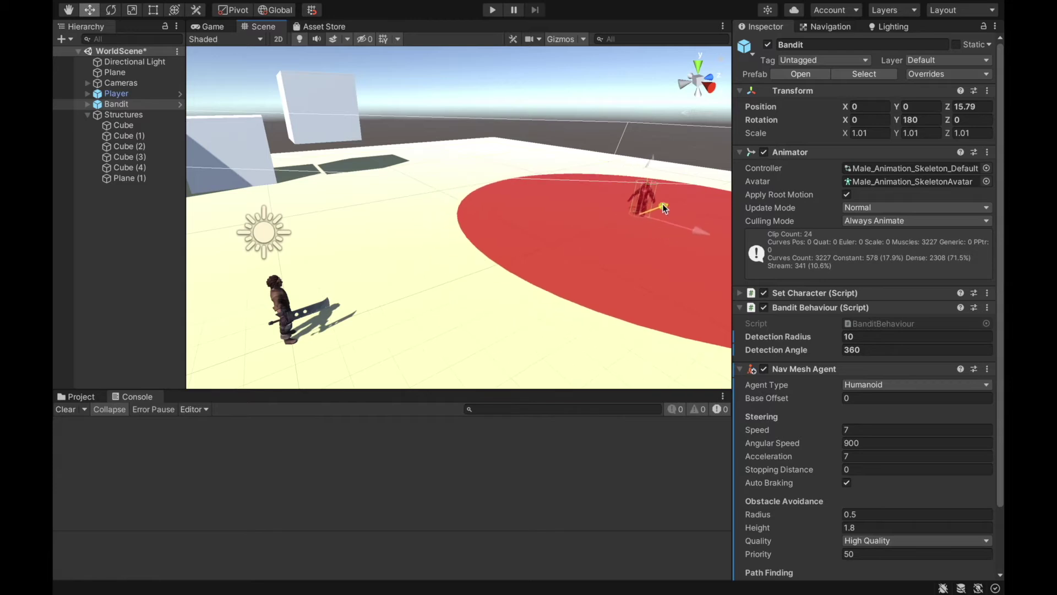
left_click(533, 109)
left_click_drag(532, 124, 593, 164, "alt")
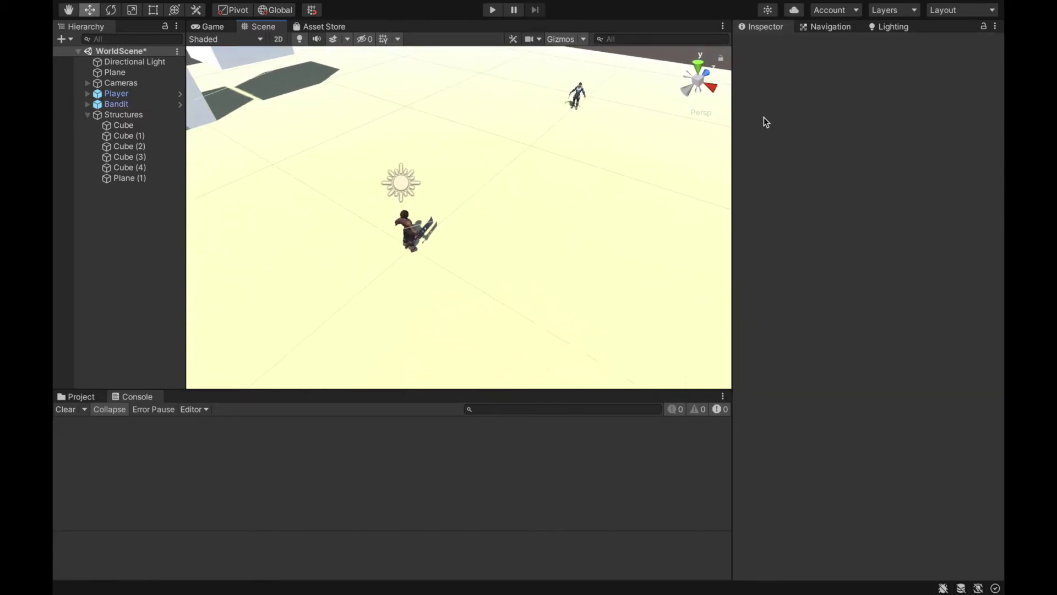
Review the Humanoid agent's navigation settings alongside the Bandit and the baked NavMesh around the cubes
left_click(832, 27)
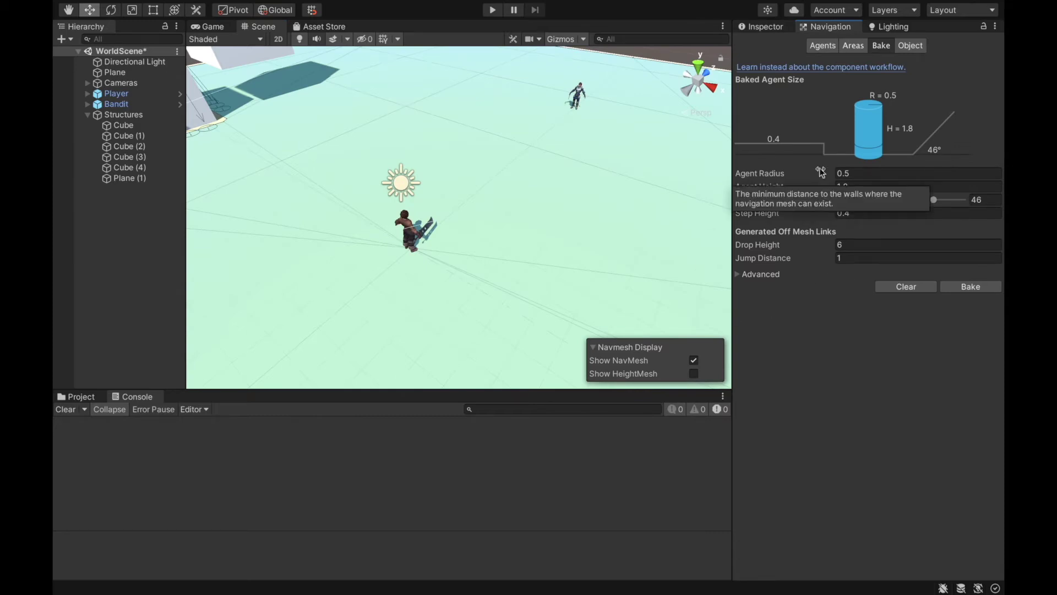
left_click(822, 45)
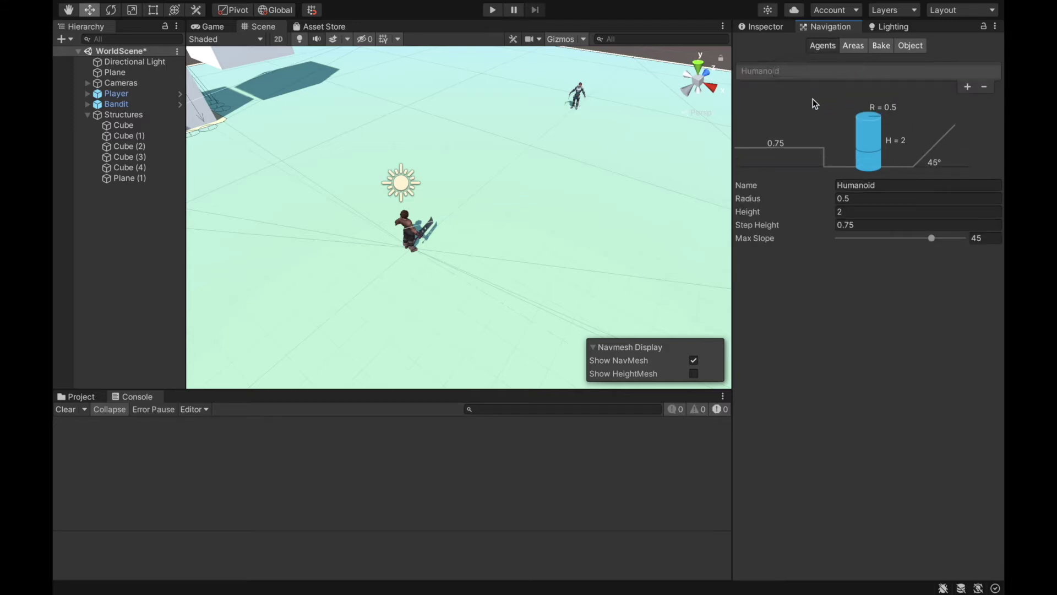
left_click(117, 104)
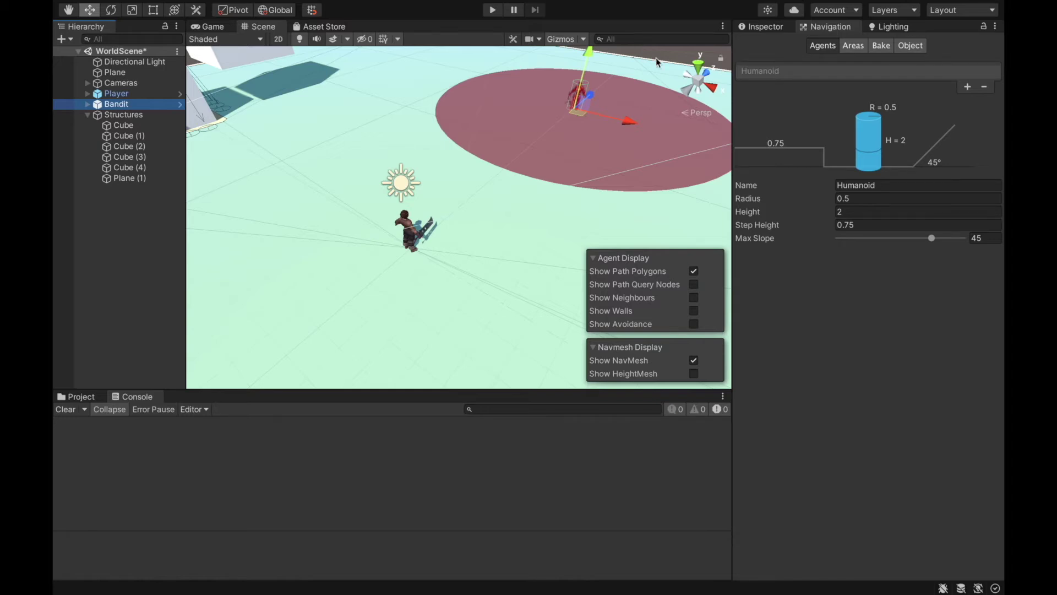
right_click_drag(574, 130, 523, 187)
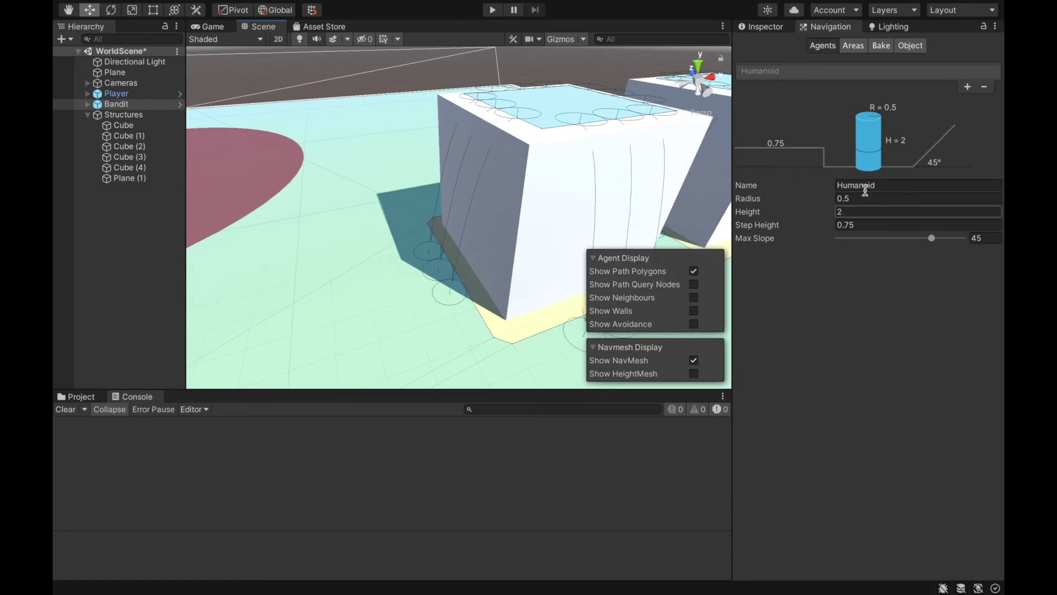
right_click_drag(599, 193, 380, 176)
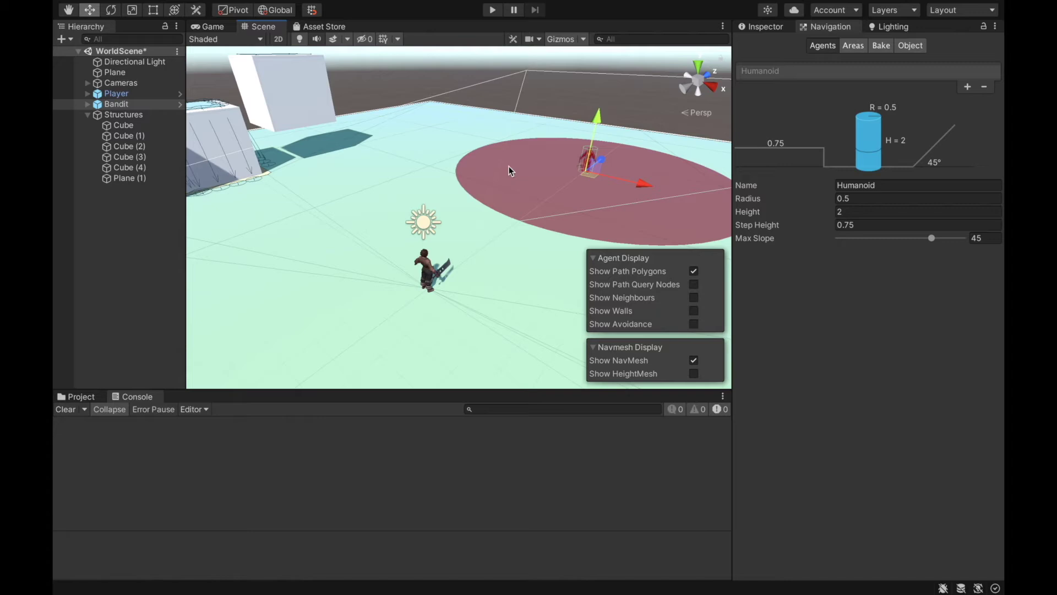
Define the User 3 navigation area as Lava with a cost of 90
left_click(852, 46)
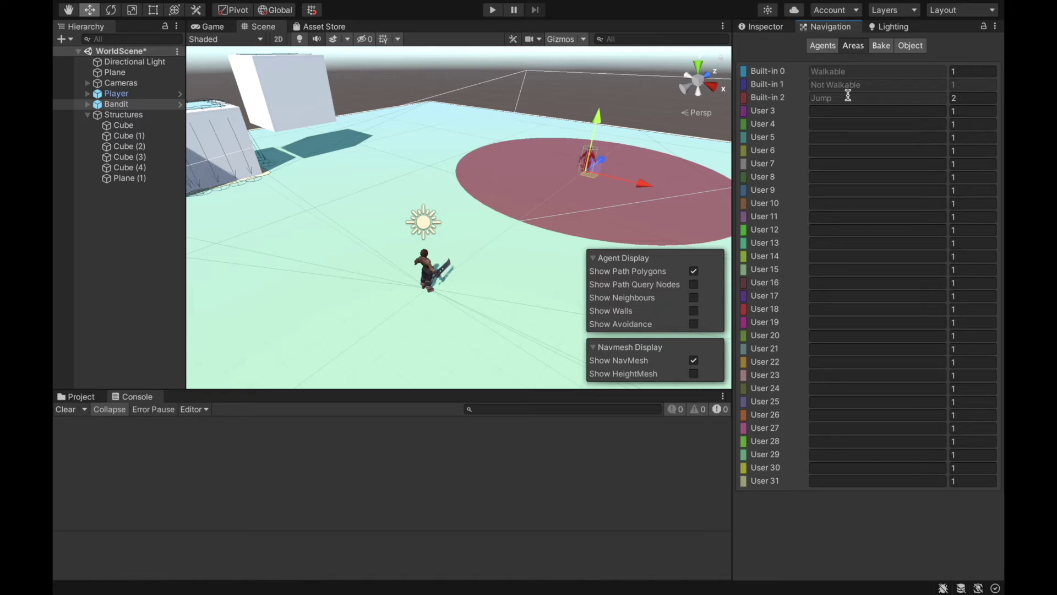
left_click(962, 109)
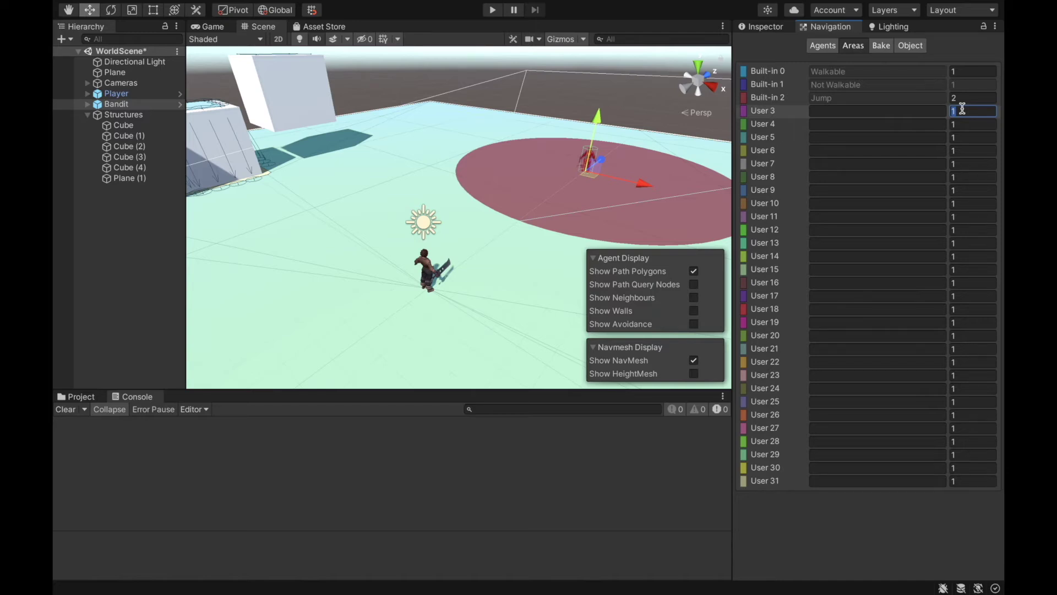
left_click(815, 111)
type("Lsa")
left_click(957, 111)
Duplicate the low platform Cube (4) and slide the copy along the X axis toward the Player
right_click_drag(411, 135, 646, 131)
left_click(462, 243)
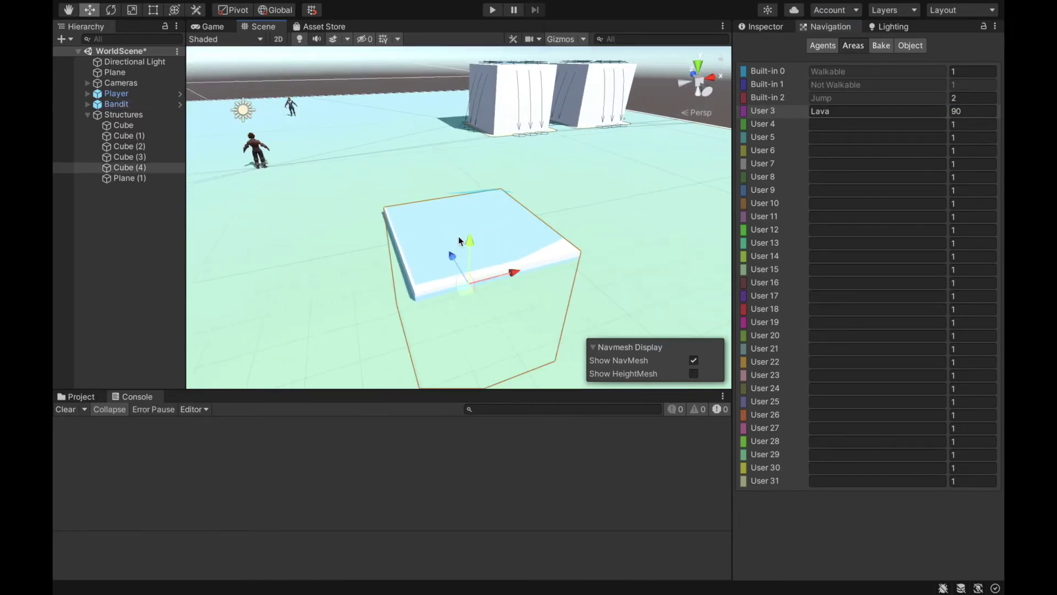
right_click_drag(533, 163, 542, 274)
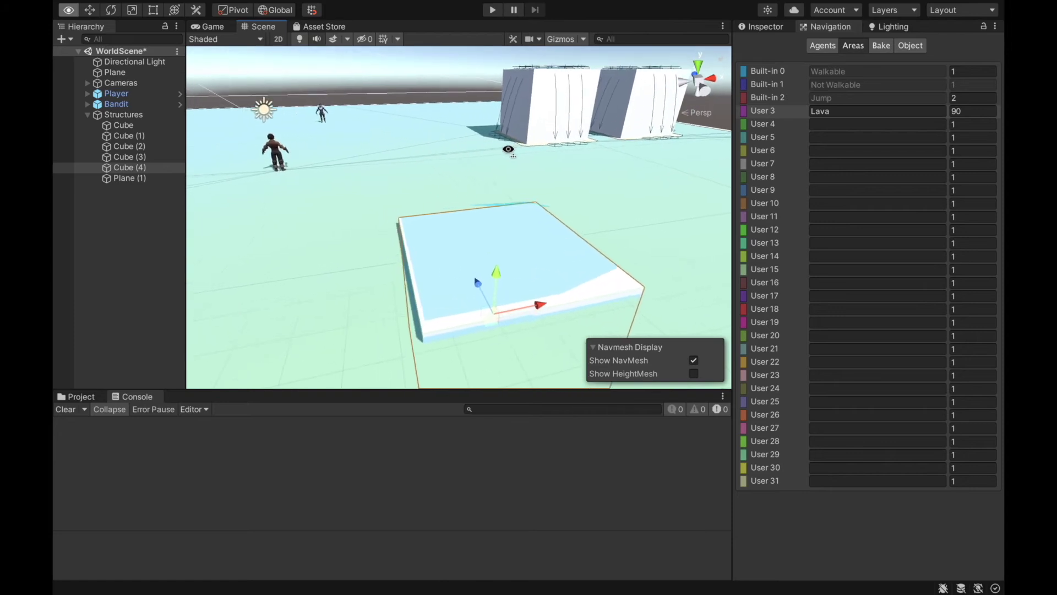
key("ctrl+d")
left_click_drag(540, 305, 318, 302)
right_click_drag(374, 249, 295, 241)
Position the duplicated cube between the Player and the Bandit, at about X 3.76, Z 0.35
left_click_drag(388, 290, 457, 131)
right_click_drag(457, 131, 462, 170)
key("w")
left_click_drag(495, 165, 447, 162)
right_click_drag(448, 162, 319, 220)
key("a")
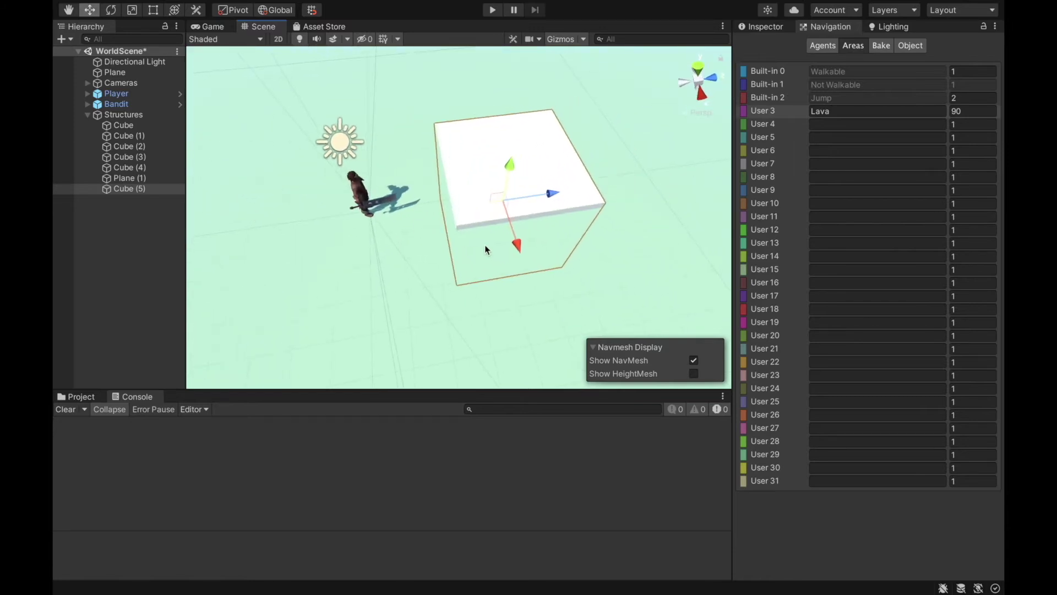
left_click_drag(512, 246, 528, 260)
left_click_drag(556, 209, 527, 213)
left_click_drag(500, 272, 491, 263)
right_click_drag(551, 180, 590, 114)
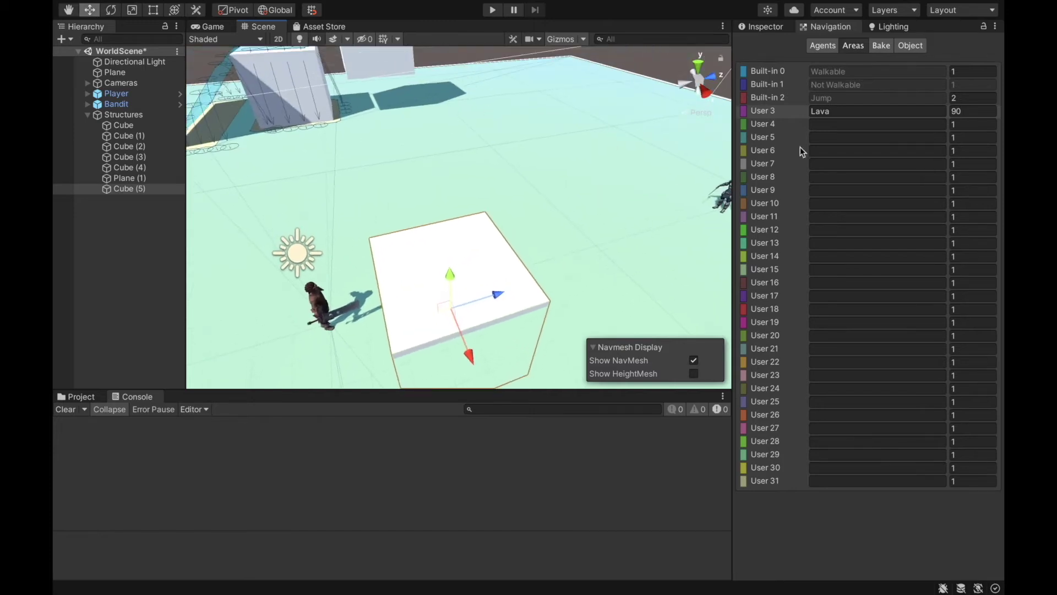
Bake the NavMesh with the duplicated cube included and check the cube's Static setting
left_click(883, 47)
left_click(964, 287)
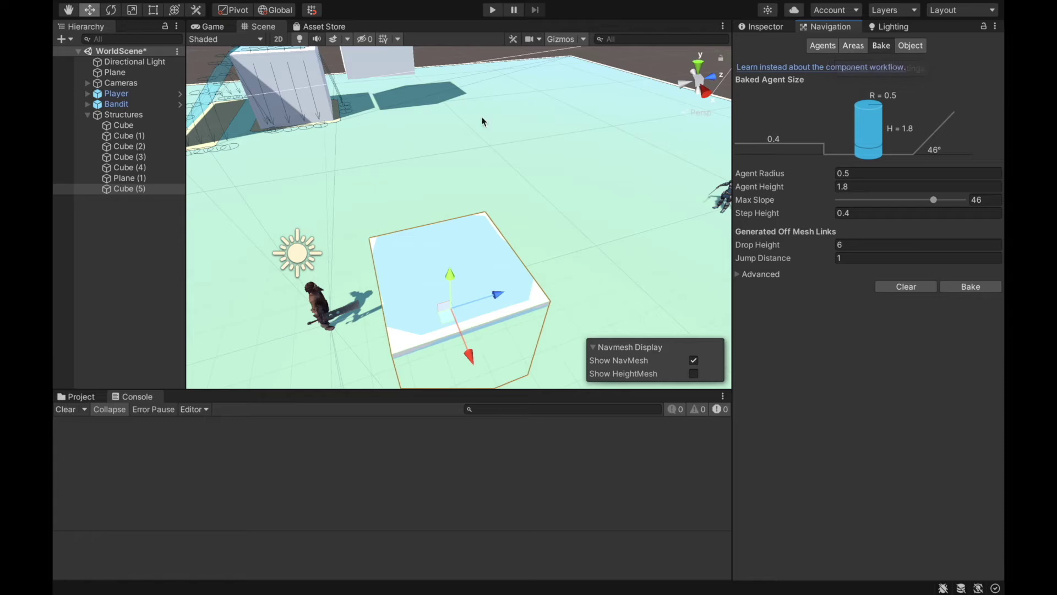
left_click(766, 27)
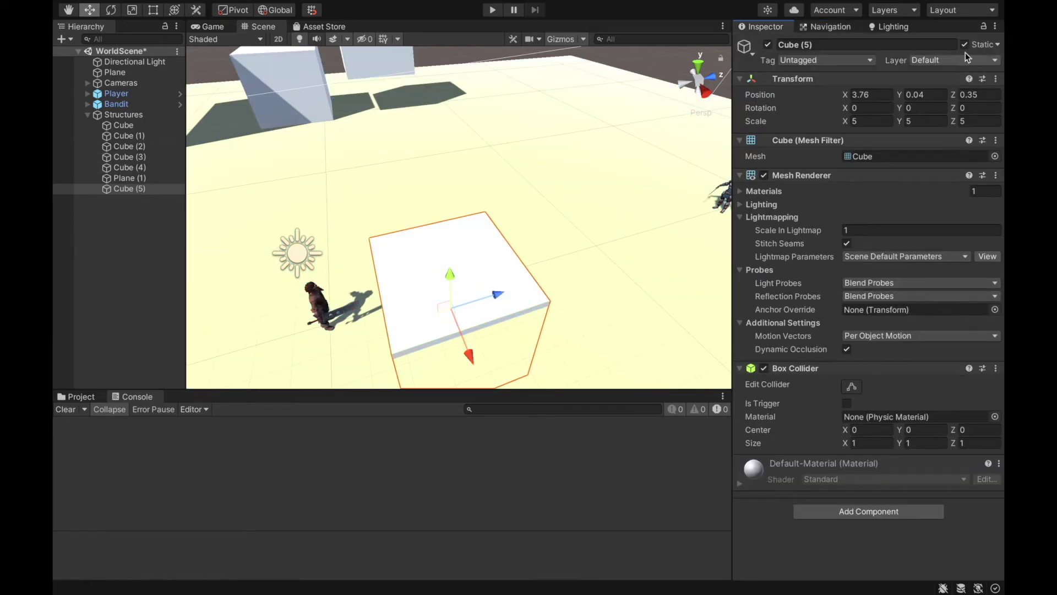
Assign the Lava navigation area to Cube (5) and bake the NavMesh again
left_click(826, 30)
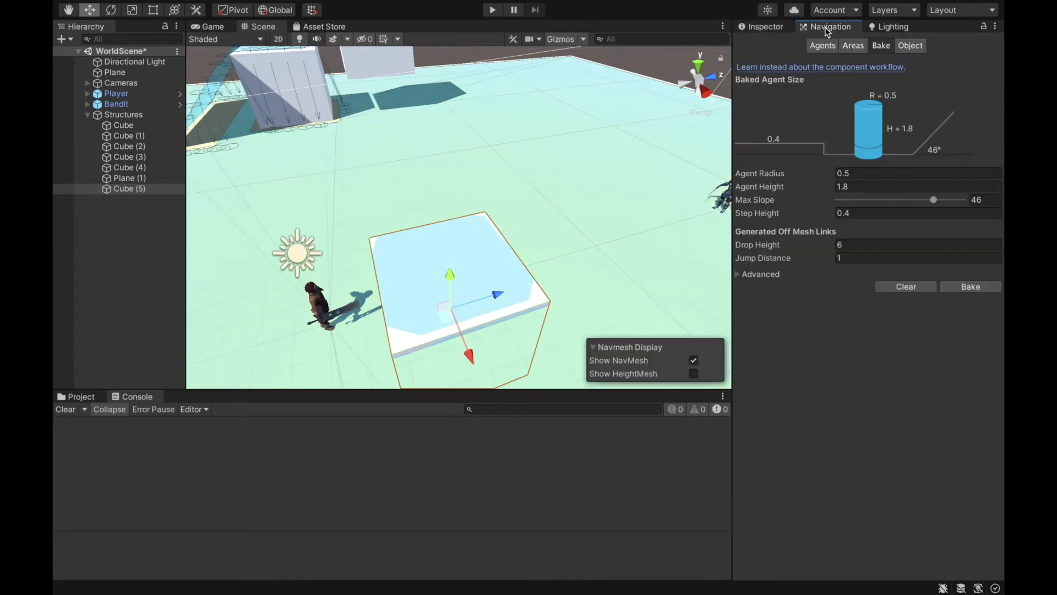
left_click(913, 49)
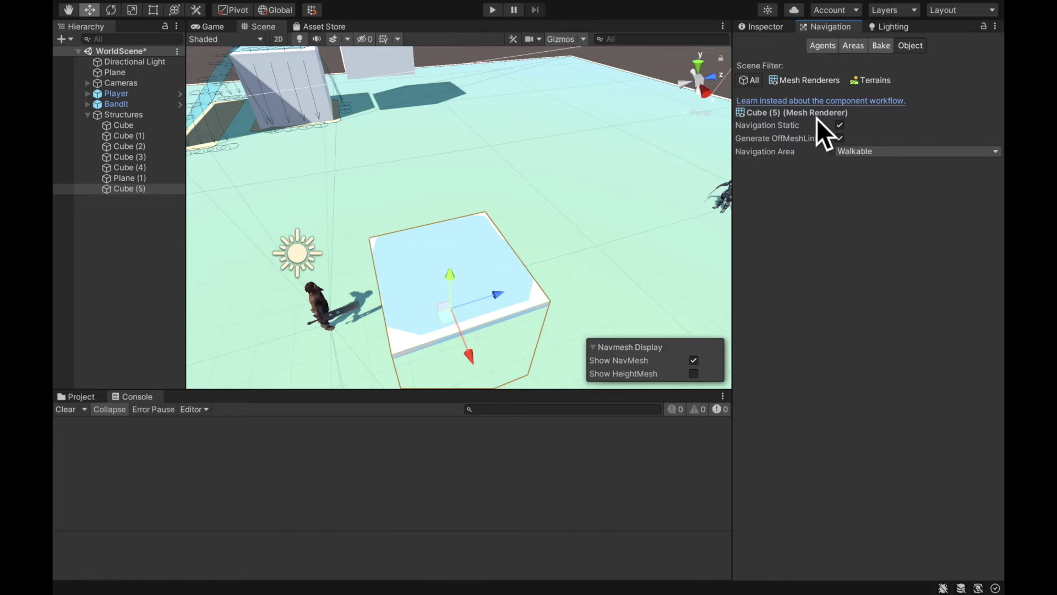
left_click(842, 152)
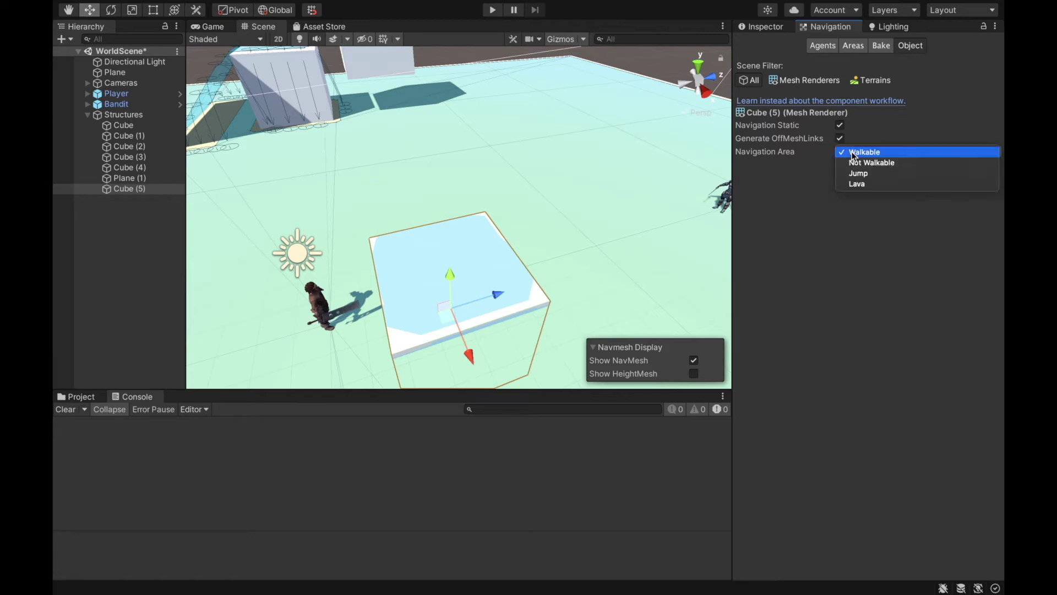
left_click(870, 184)
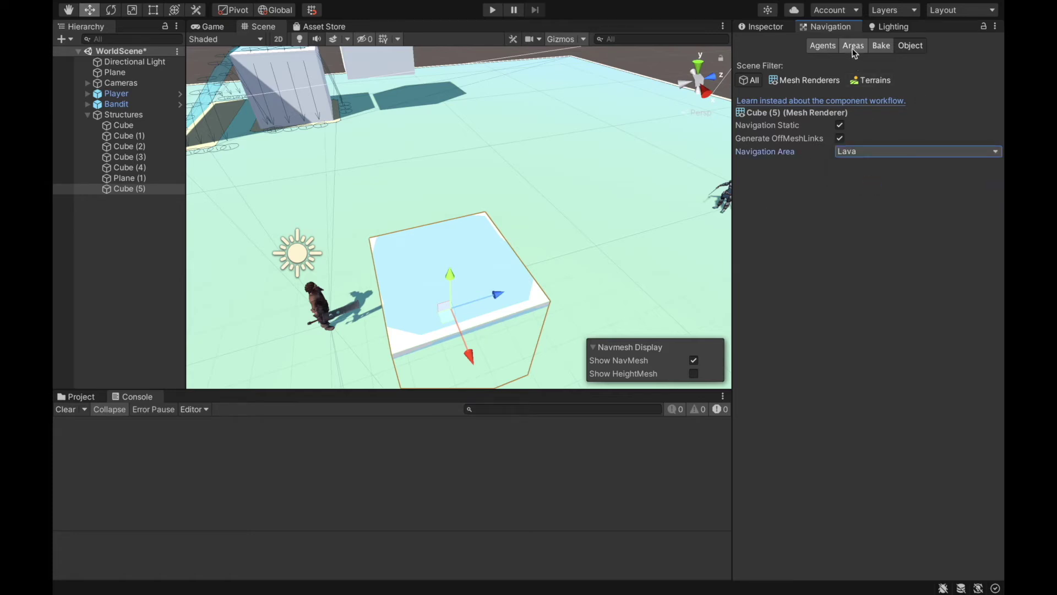
left_click(881, 46)
left_click(970, 287)
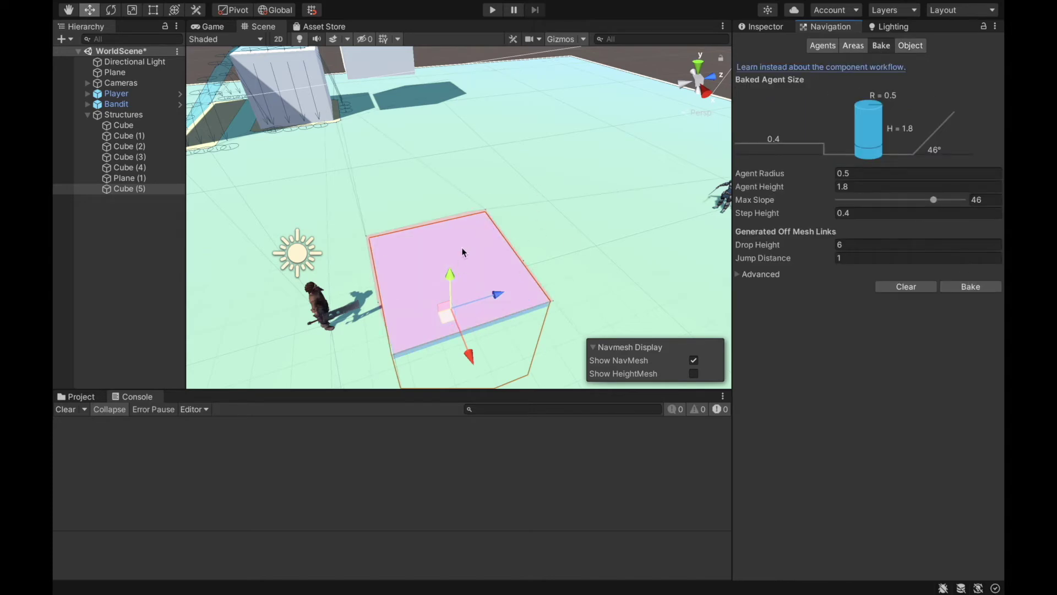
Move the Bandit closer to the lava cube so that its detection circle covers the Player
right_click_drag(463, 246, 512, 238)
key("s")
left_click(614, 167)
left_click(613, 162)
mouse_move(612, 157)
right_mouse_down()
mouse_move(548, 172)
mouse_move(617, 170)
right_mouse_up()
key("s")
left_click_drag(653, 183, 521, 218)
left_click_drag(329, 194, 402, 53, "alt")
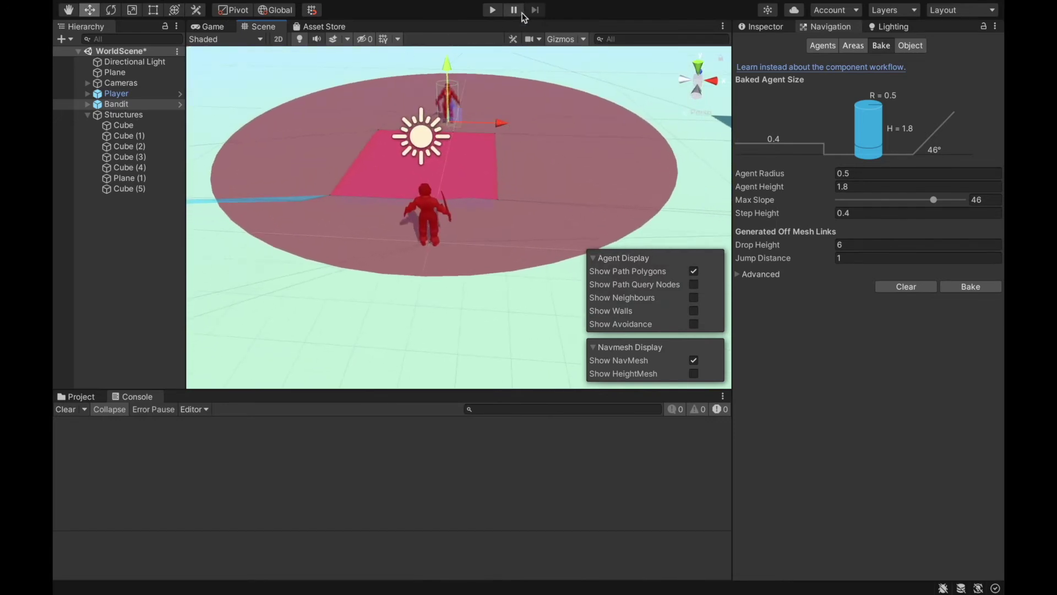
Play-test the Bandit's route to the Player twice with the Lava area between them
left_click(494, 10)
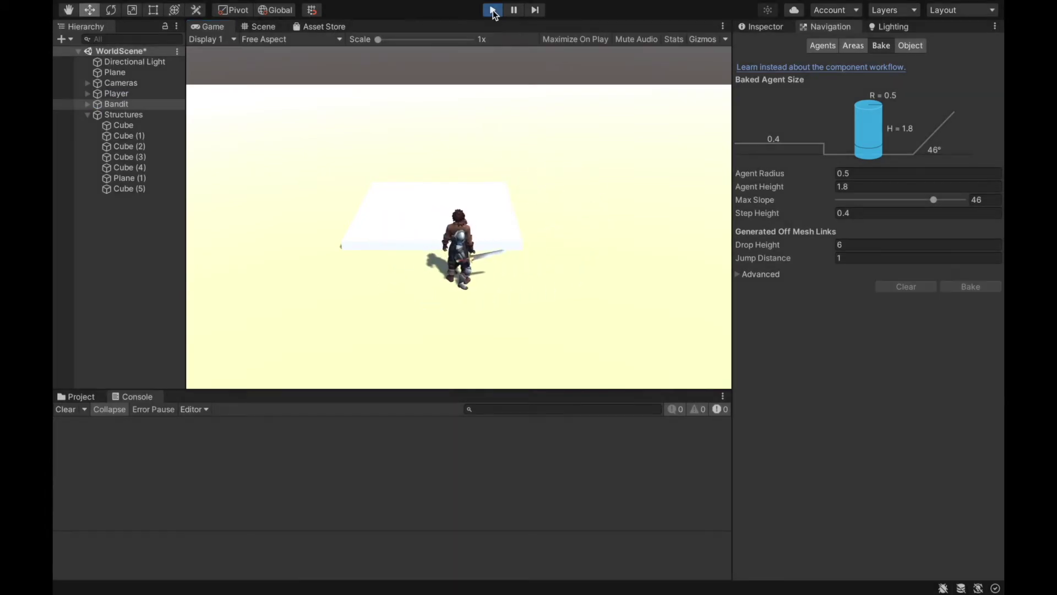
left_click(493, 10)
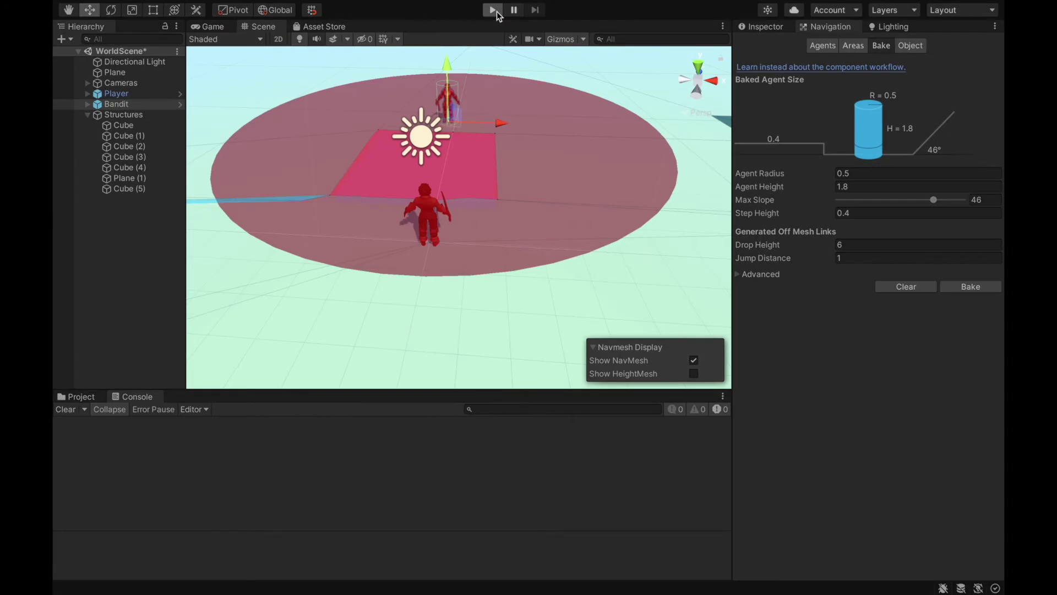
left_click(493, 10)
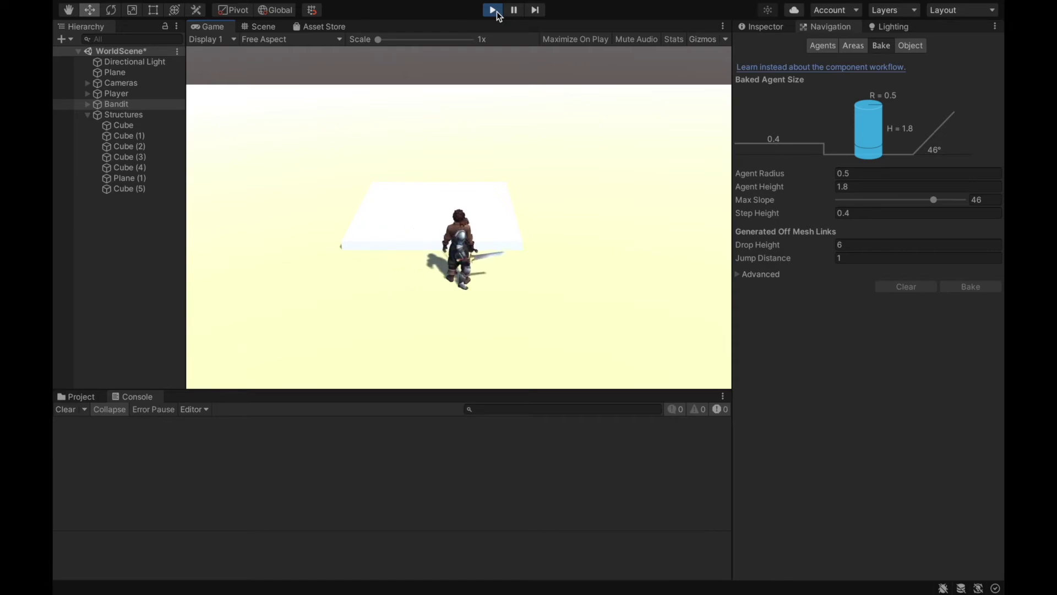
left_click(497, 11)
Set the navigation area of Cube (5) back to Walkable and bake the NavMesh
right_click_drag(501, 122, 314, 107)
left_click(458, 288)
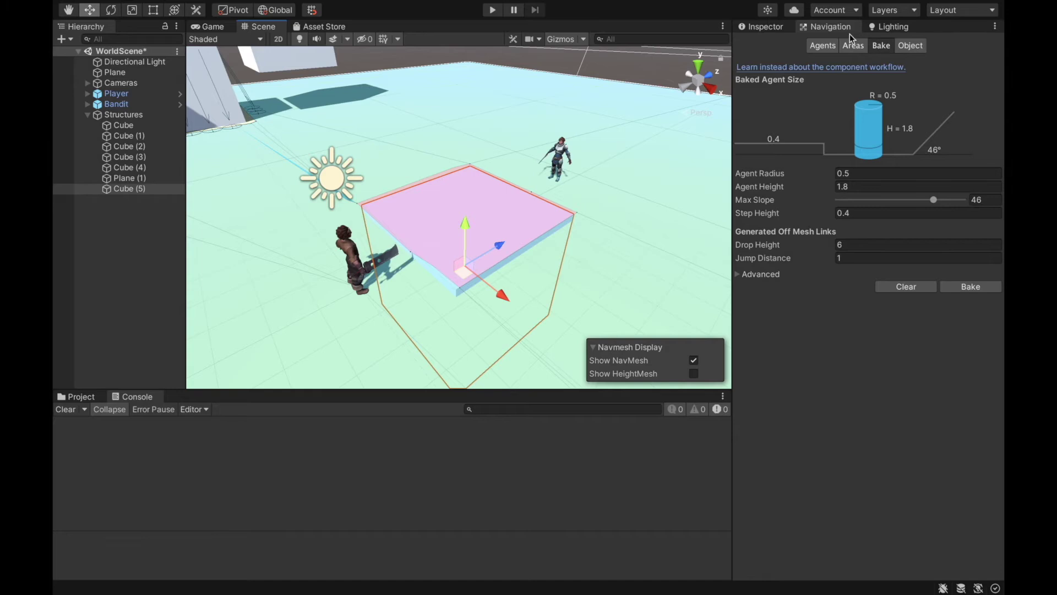
left_click(910, 45)
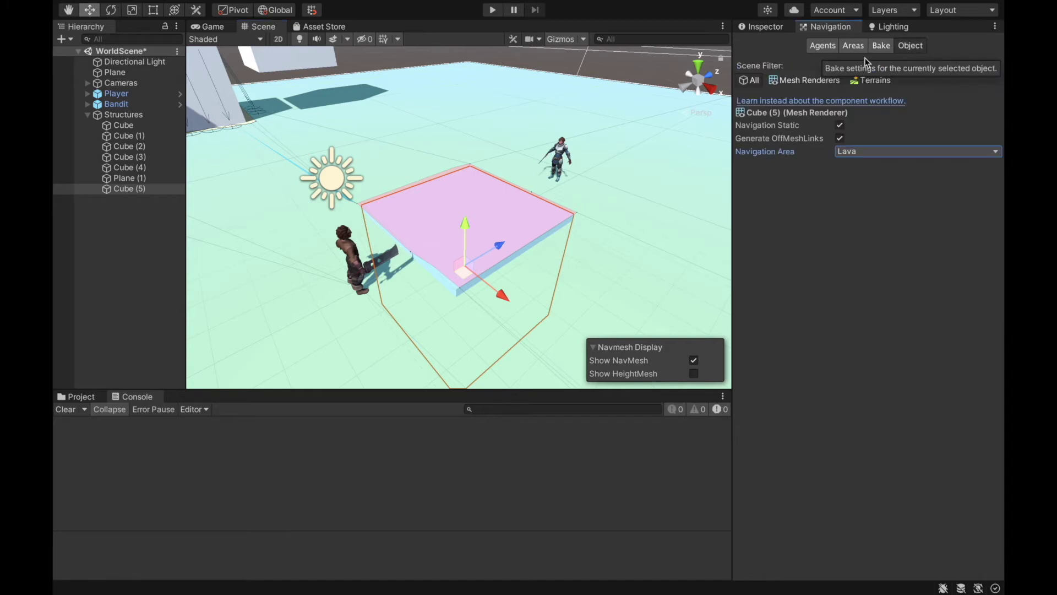
left_click(866, 151)
left_click(877, 121)
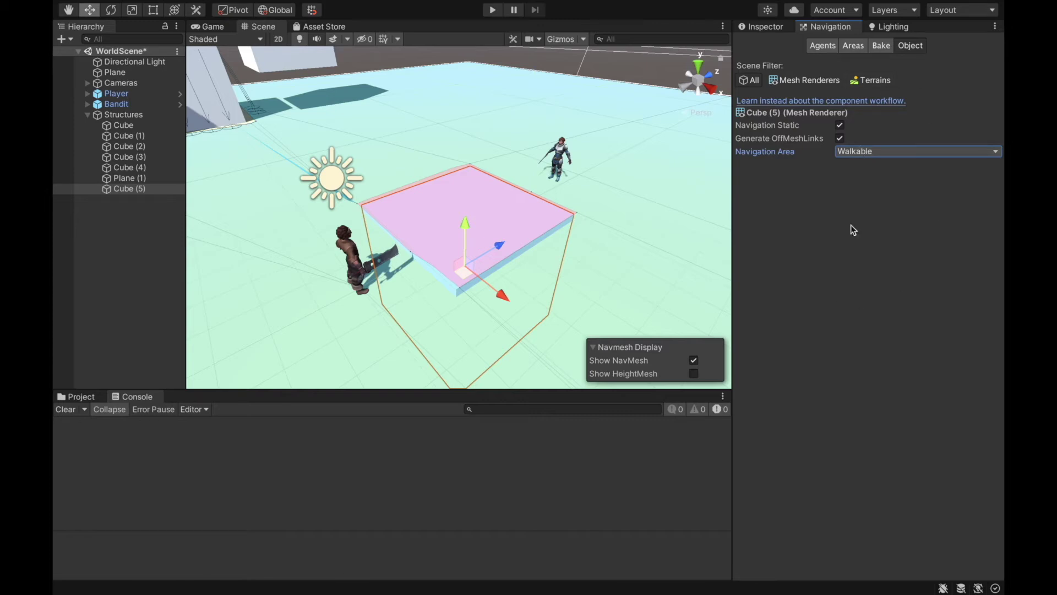
left_click(881, 45)
left_click(973, 292)
Play-test the Bandit's route to the Player with the cube between them set to Walkable
left_click_drag(592, 258, 691, 203, "alt")
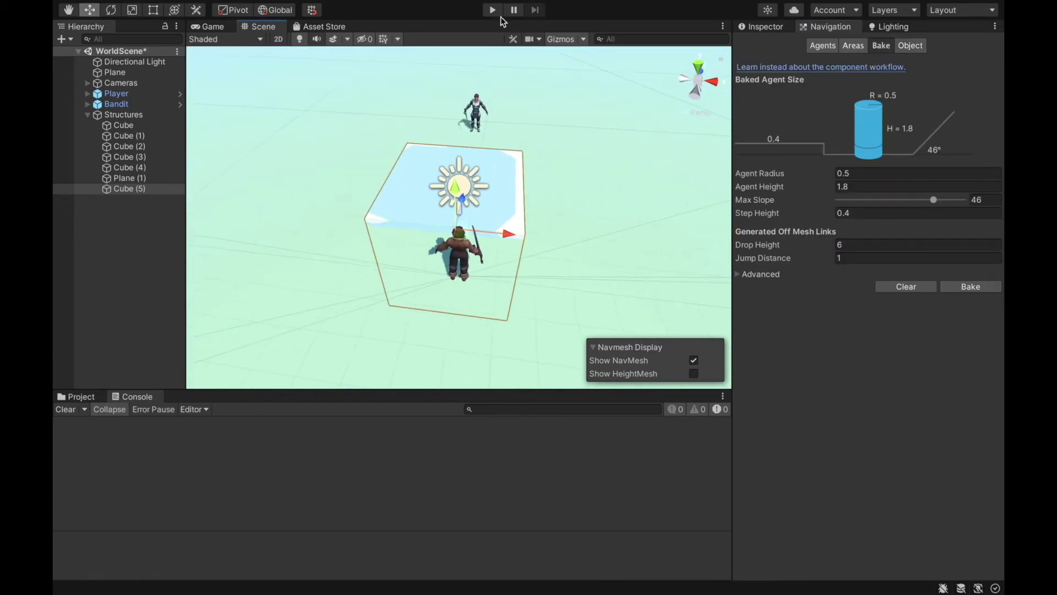
left_click(499, 13)
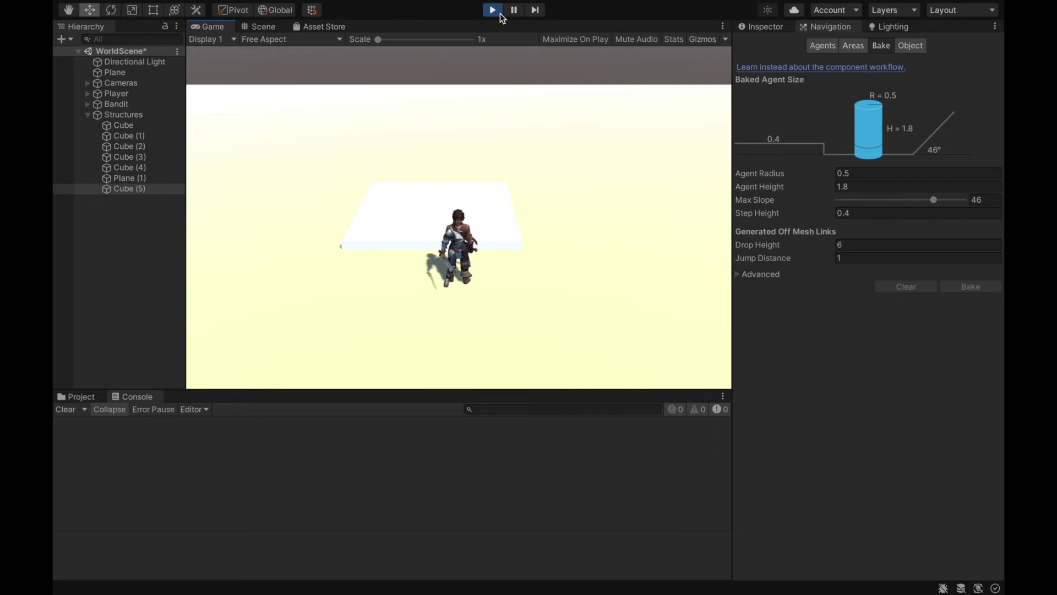
left_click(494, 12)
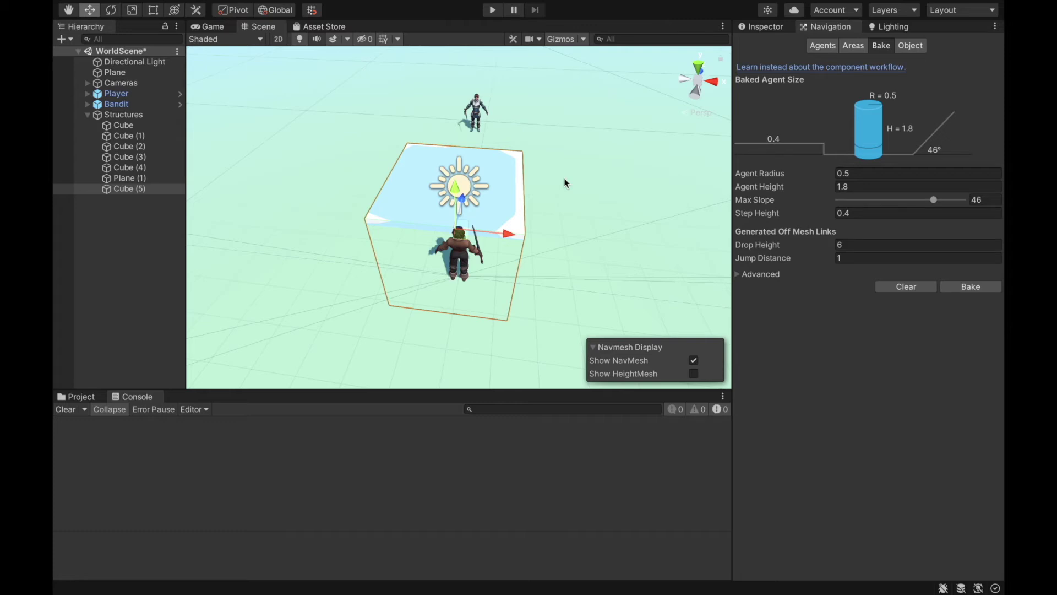
Move Cube (5) along the X axis out of the space between Player and Bandit, and rebake the NavMesh
left_click(523, 174)
right_click_drag(523, 174, 425, 127)
left_click(586, 242)
key("f")
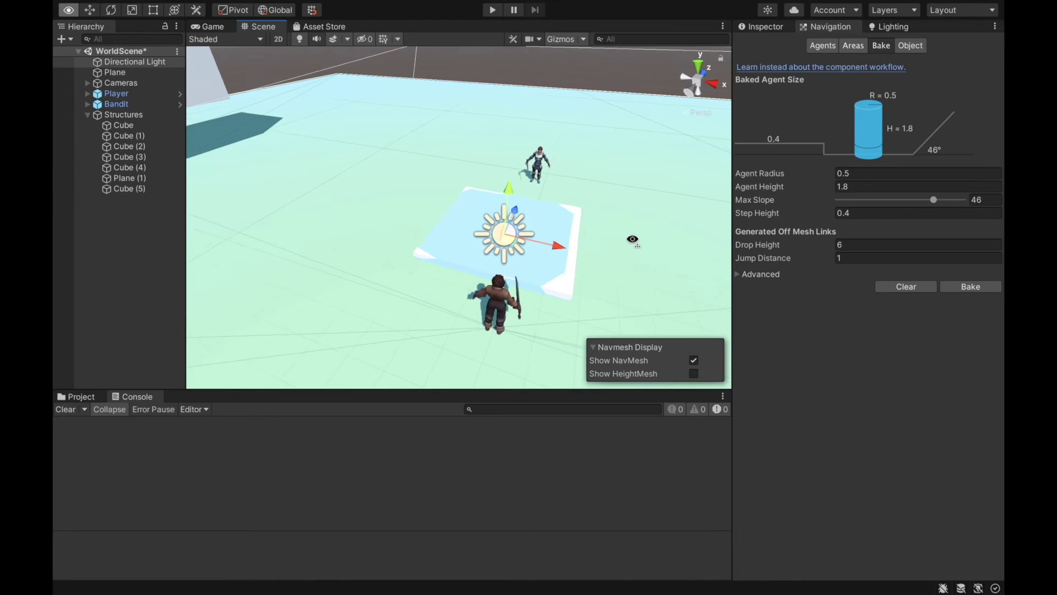
left_click_drag(484, 267, 609, 333)
right_click_drag(609, 333, 777, 319)
scroll(485, 264, "down", 3)
left_click_drag(469, 245, 575, 243)
left_click(949, 289)
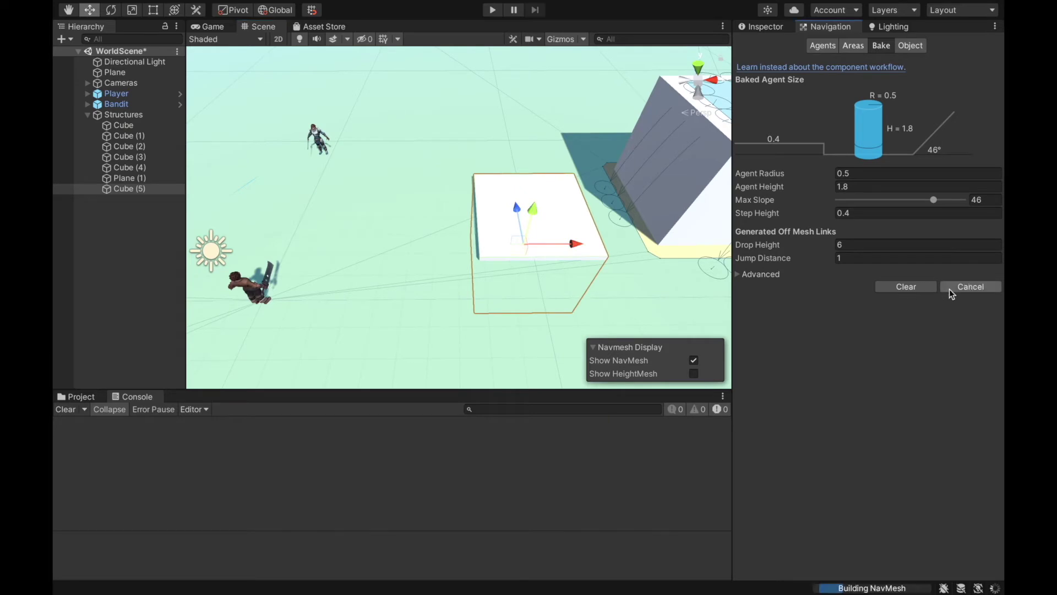
right_click_drag(441, 220, 493, 157)
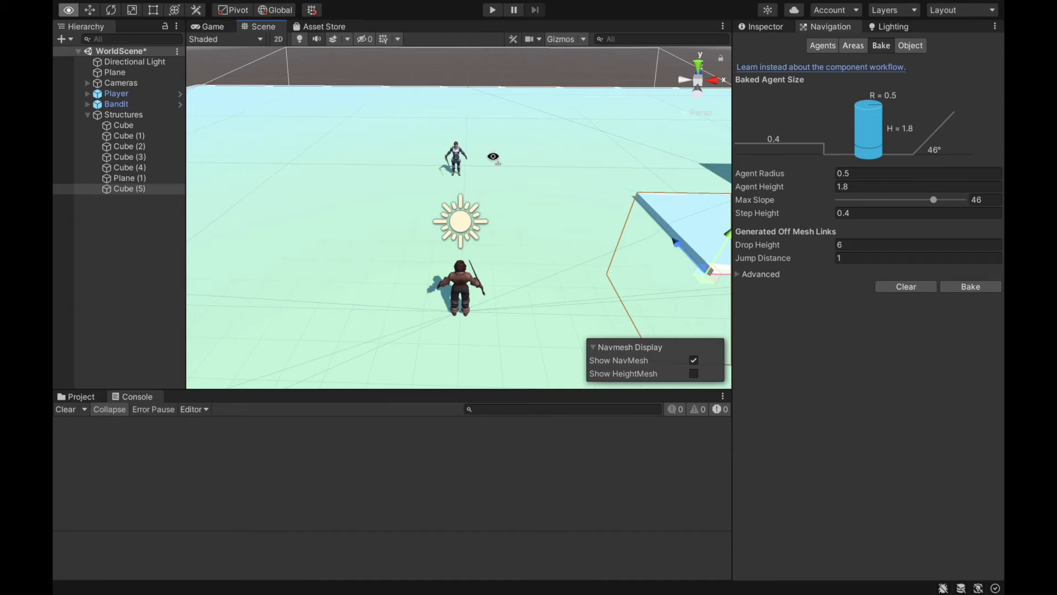
Review the advanced NavMesh bake settings, the navigation object settings of Cube (5), and the area cost list
right_click_drag(493, 156, 494, 160)
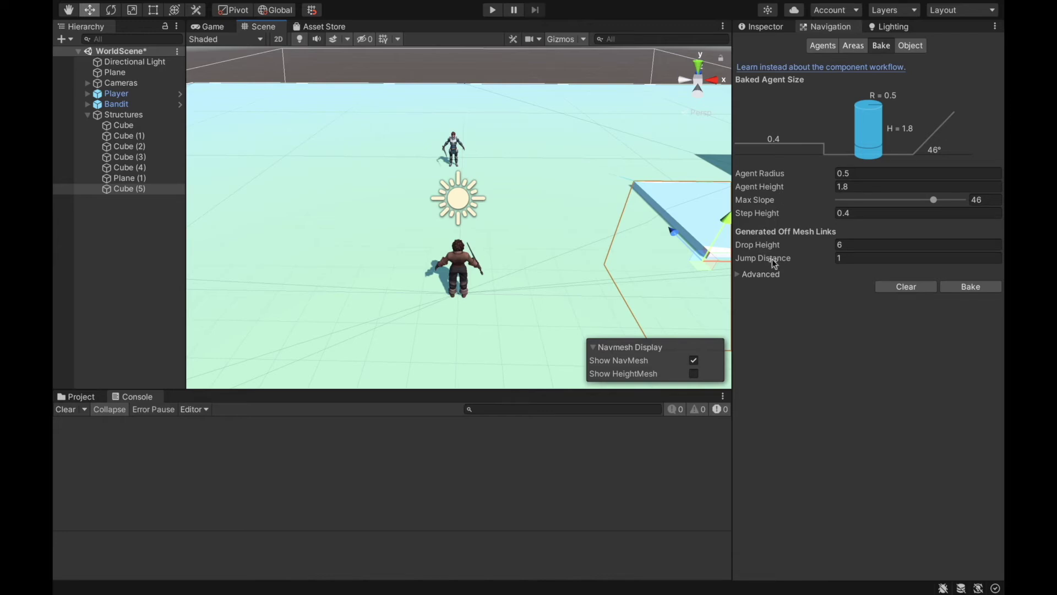
left_click(761, 274)
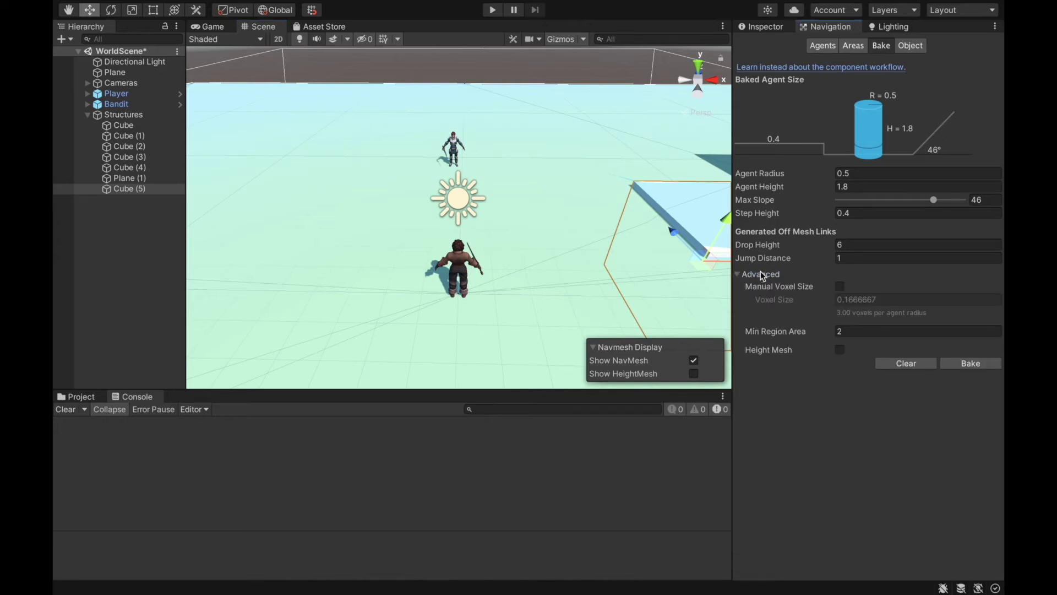
left_click(761, 275)
left_click(911, 46)
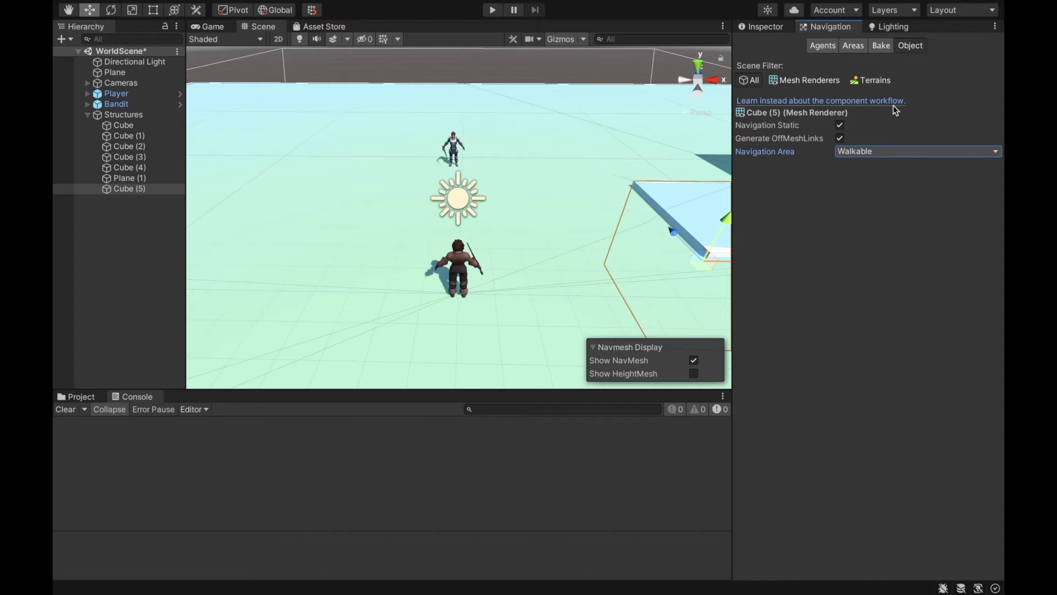
left_click(853, 46)
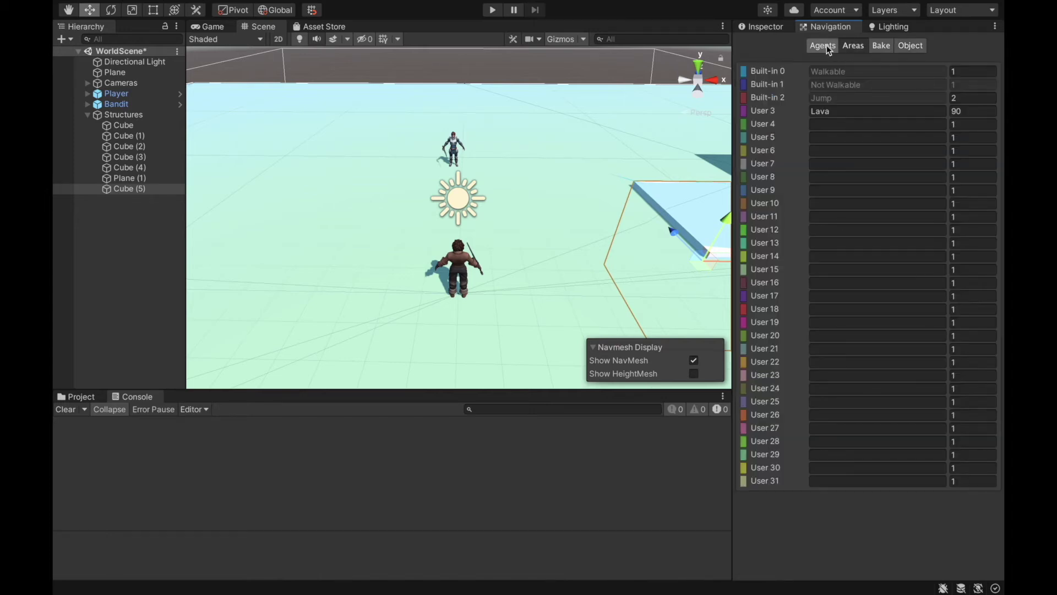
Select the Bandit and examine its Nav Mesh Agent component alongside a close view of the agent's cylinder
left_click(455, 144)
left_click_drag(509, 88, 478, 74, "alt")
left_click(766, 28)
mouse_move(510, 88)
right_mouse_down()
mouse_move(473, 88)
mouse_move(485, 58)
mouse_move(517, 100)
right_mouse_up()
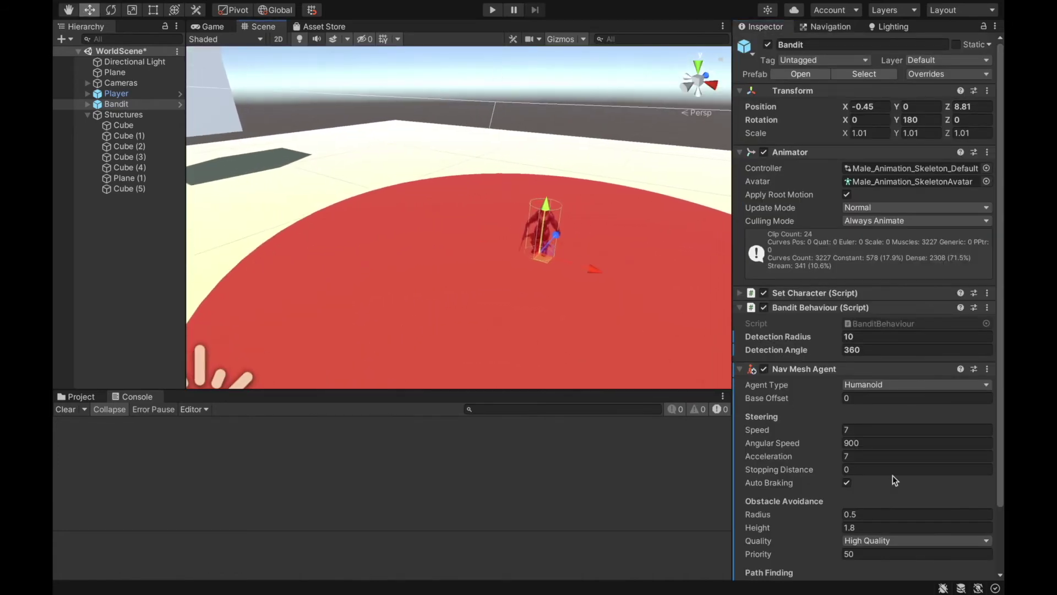
scroll(893, 475, "down", 4)
right_click_drag(632, 338, 611, 300)
right_click_drag(556, 215, 528, 108)
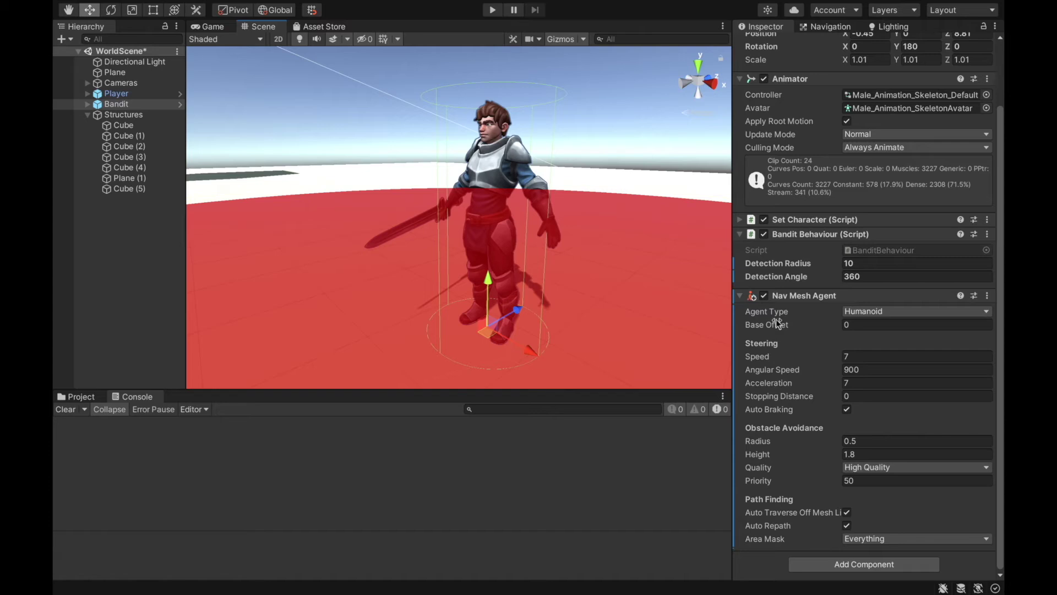
Try a different base offset on the Bandit's Nav Mesh Agent, restore it to 0, and review the obstacle avoidance quality options
left_click_drag(776, 323, 737, 317)
left_click(864, 325)
type("0")
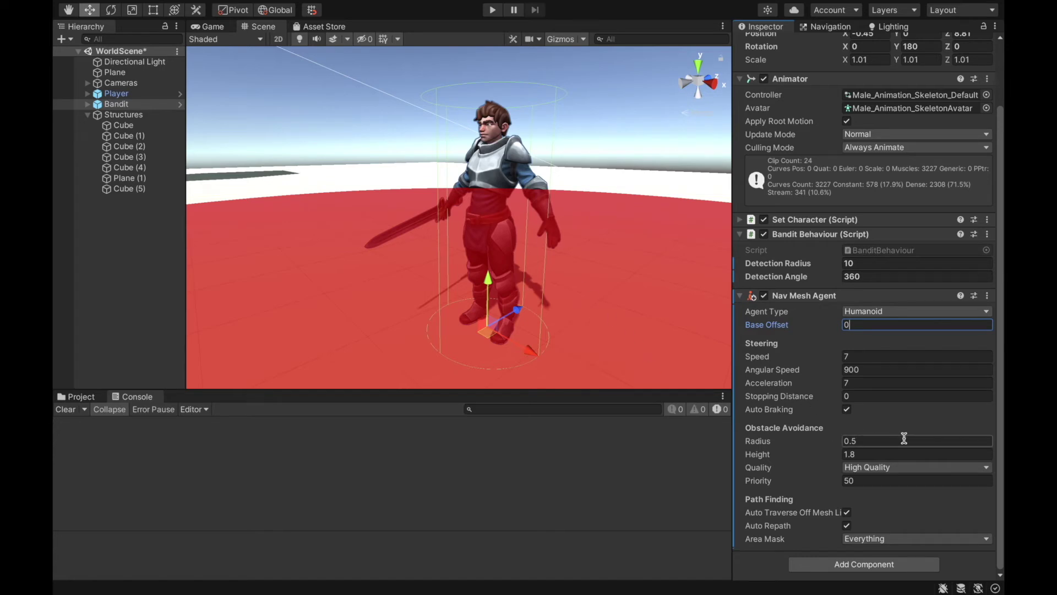
left_click(881, 467)
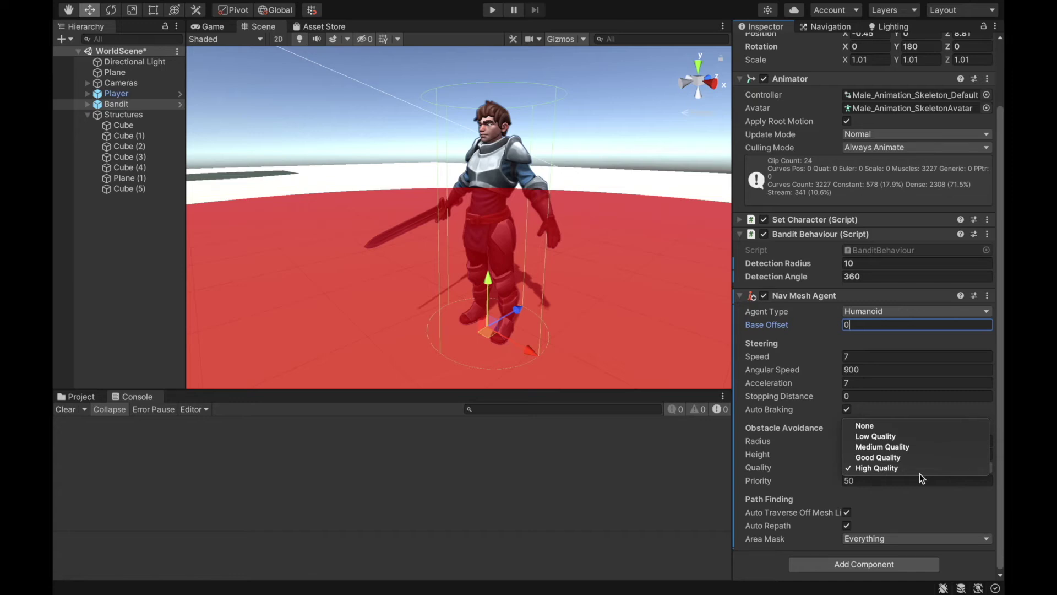
left_click(837, 417)
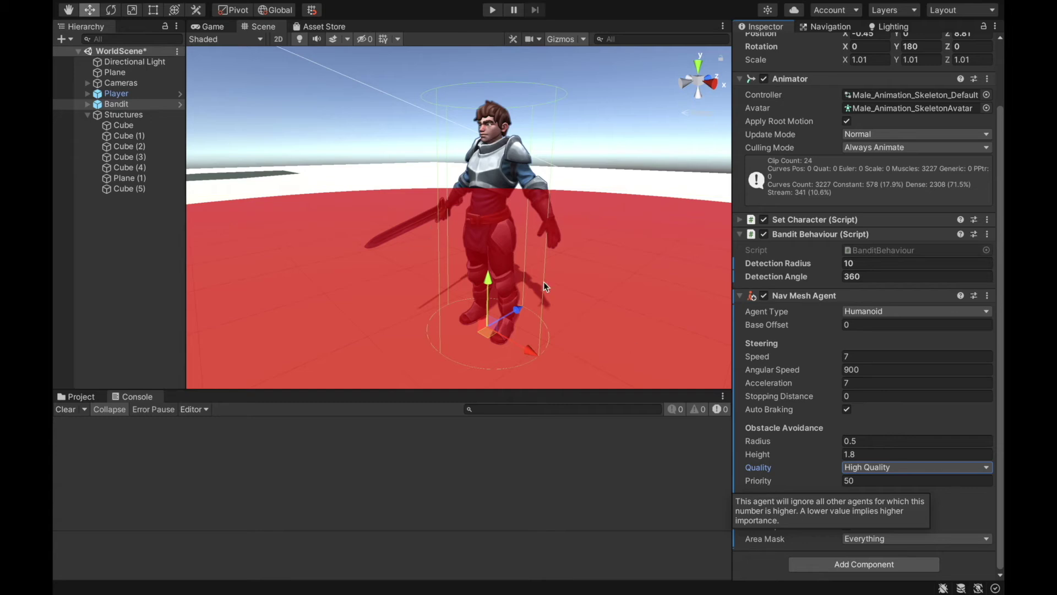
Duplicate the Bandit, place the copy directly below it in the hierarchy, and move the copy along Z to about 6.95
right_click_drag(525, 161, 523, 214)
key("s")
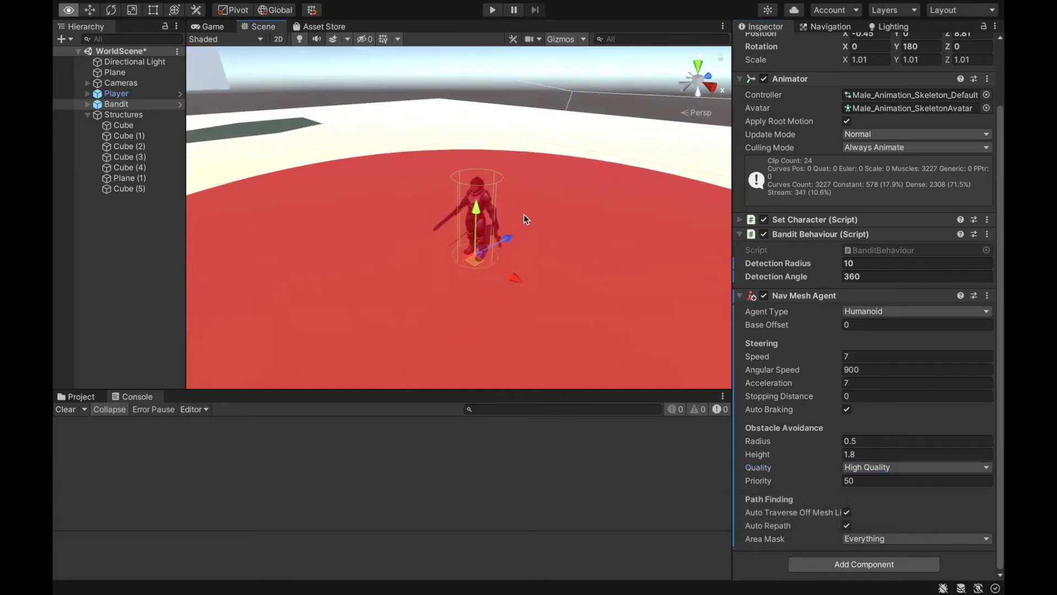
left_click(140, 104)
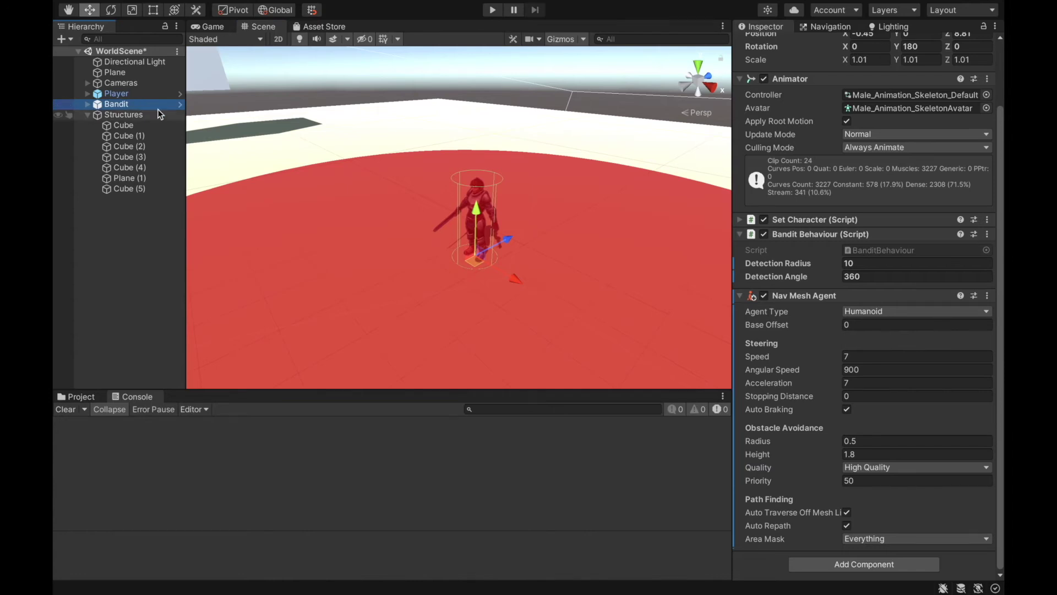
key("ctrl+d")
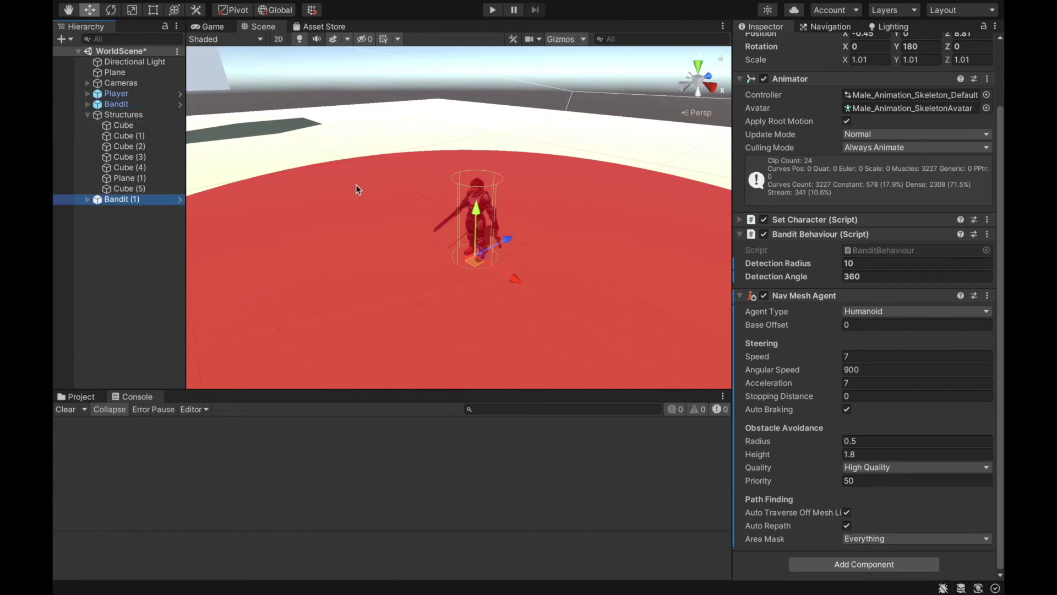
left_click_drag(128, 200, 122, 109)
left_click_drag(509, 235, 445, 266)
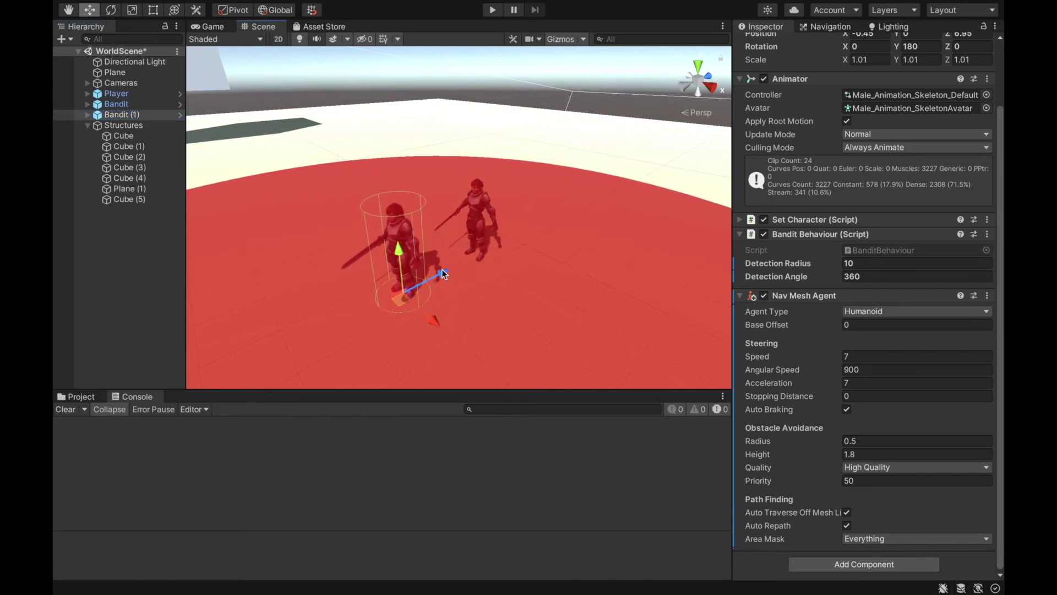
mouse_move(764, 482)
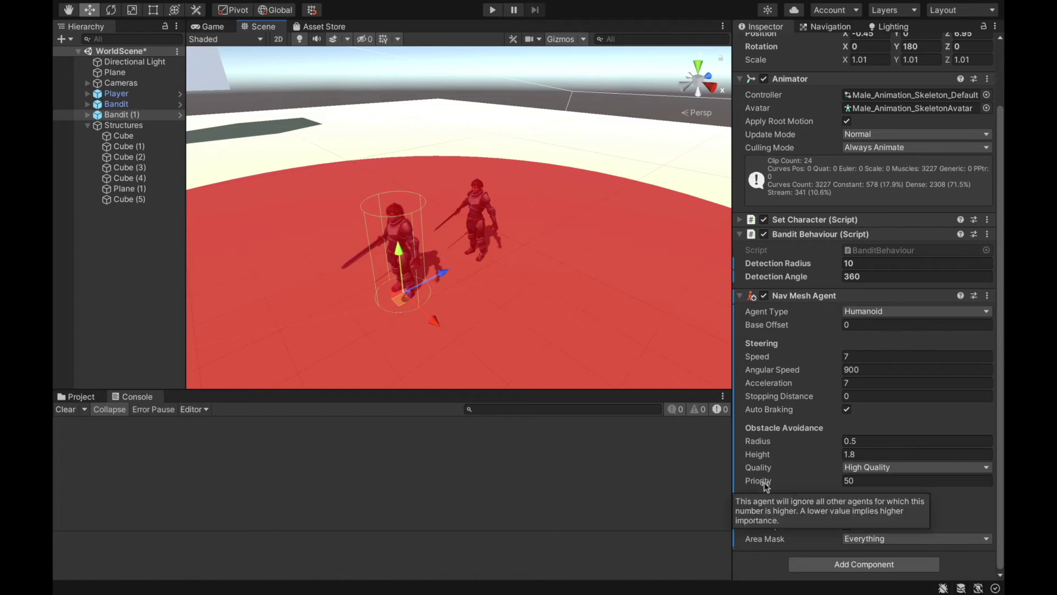
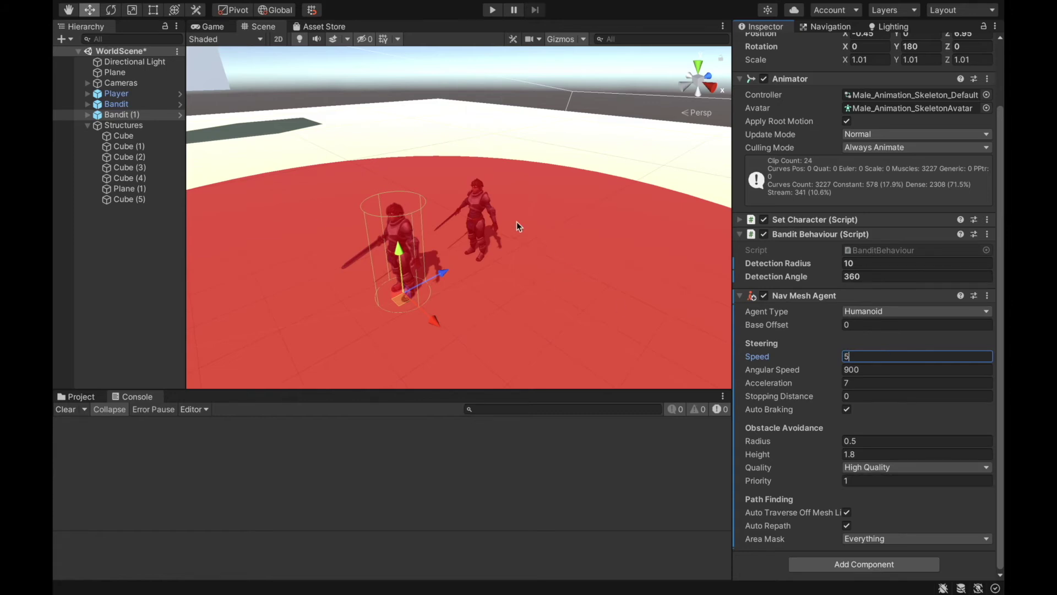
Compare the Bandit's agent speed with Bandit (1), view the player and both bandits together, and play-test how the bandits chase the approaching player
left_click(480, 209)
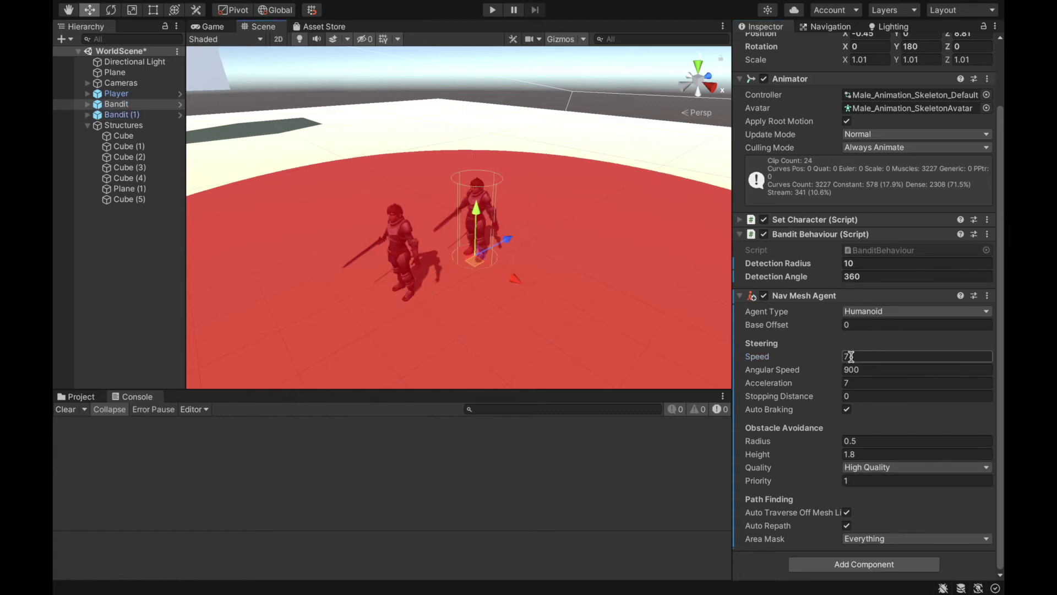
right_click_drag(483, 227, 423, 299)
left_click(423, 297)
left_click_drag(437, 281, 374, 327)
key("s")
right_click_drag(398, 292, 335, 290)
left_click_drag(438, 284, 407, 311)
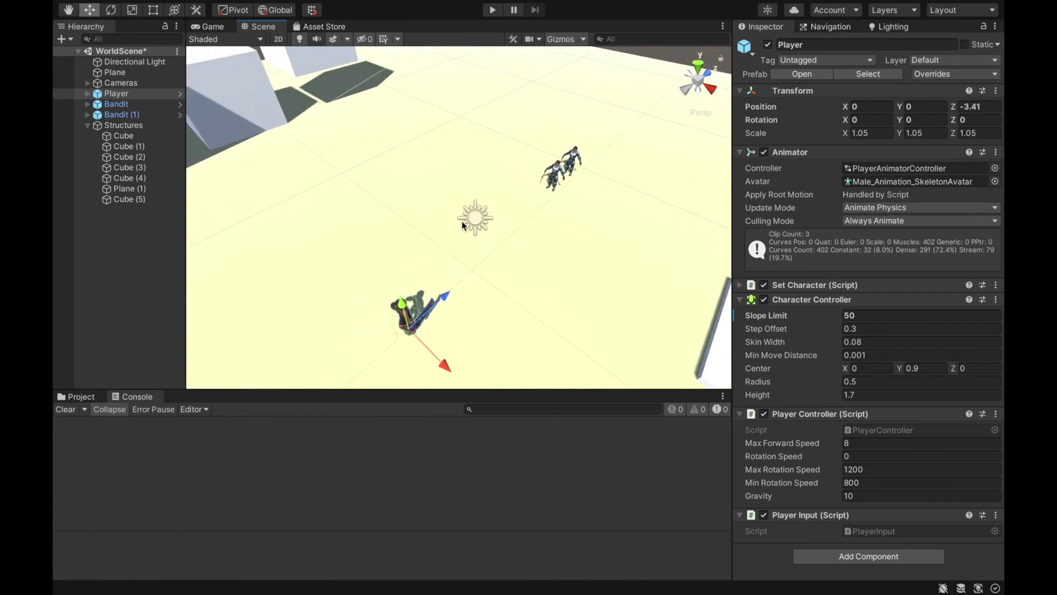
left_click(488, 13)
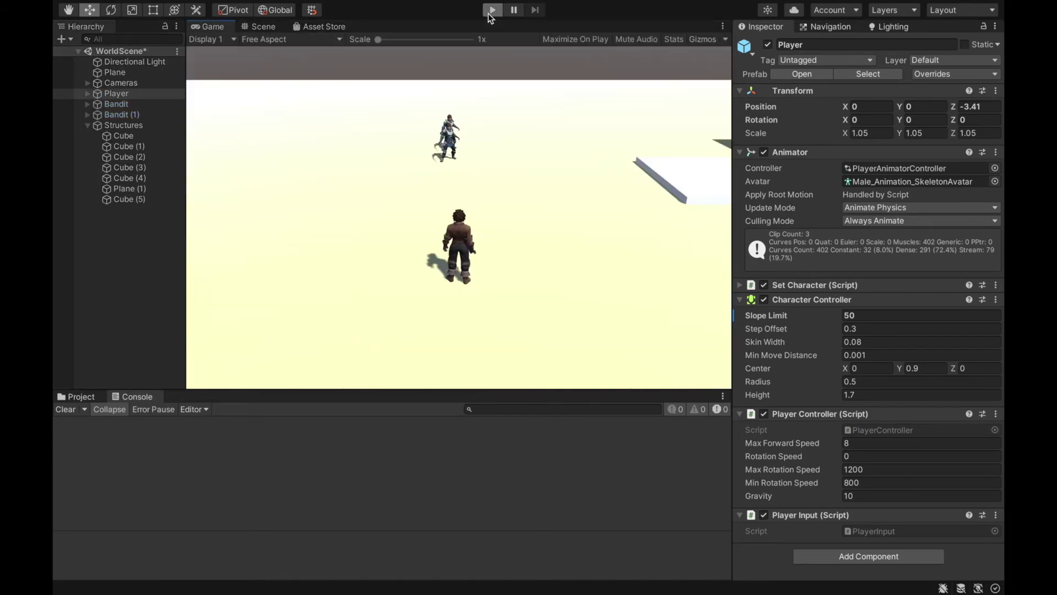
key("w")
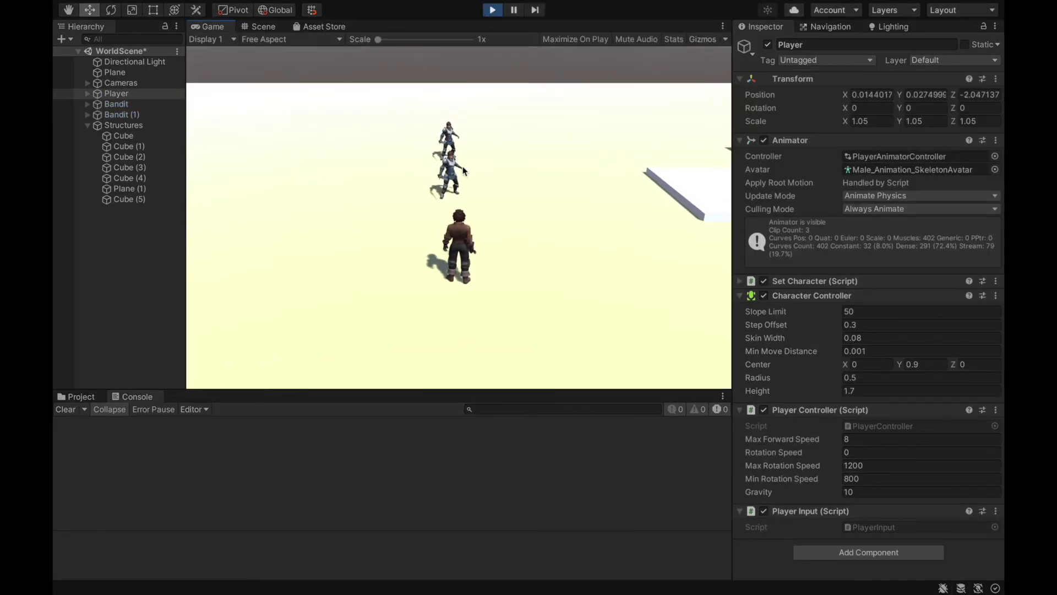
left_click(493, 11)
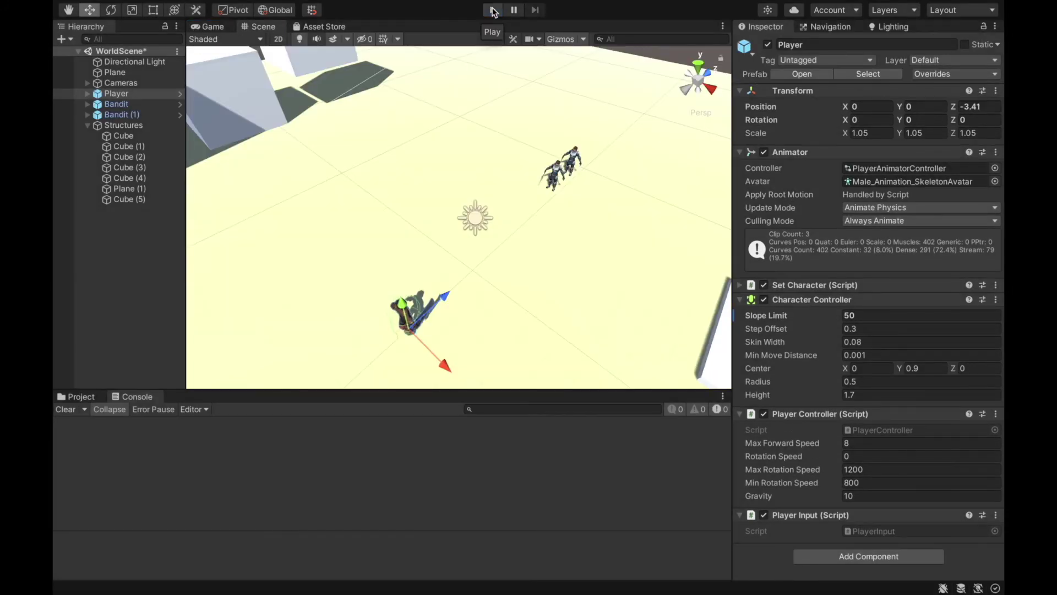
Compare the settings of both bandits and set the detection radius of Bandit to 12
left_click(572, 161)
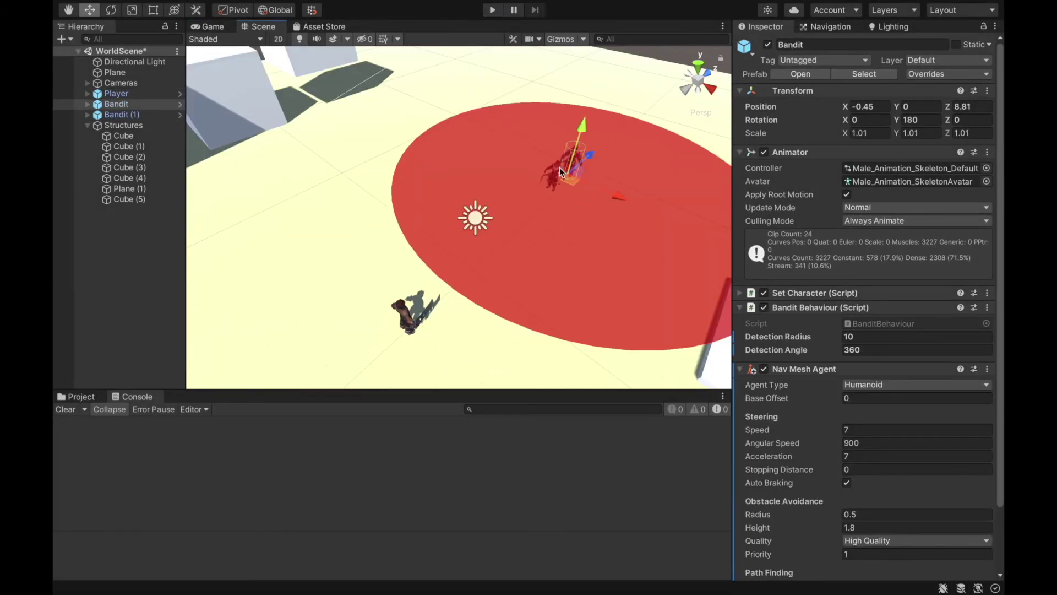
left_click(573, 160)
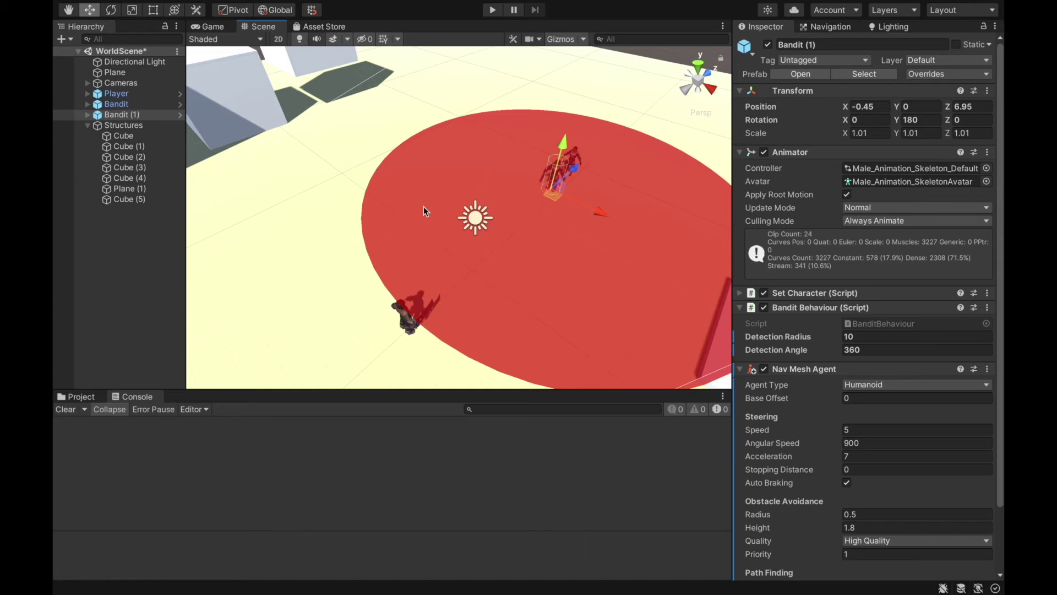
left_click(576, 157)
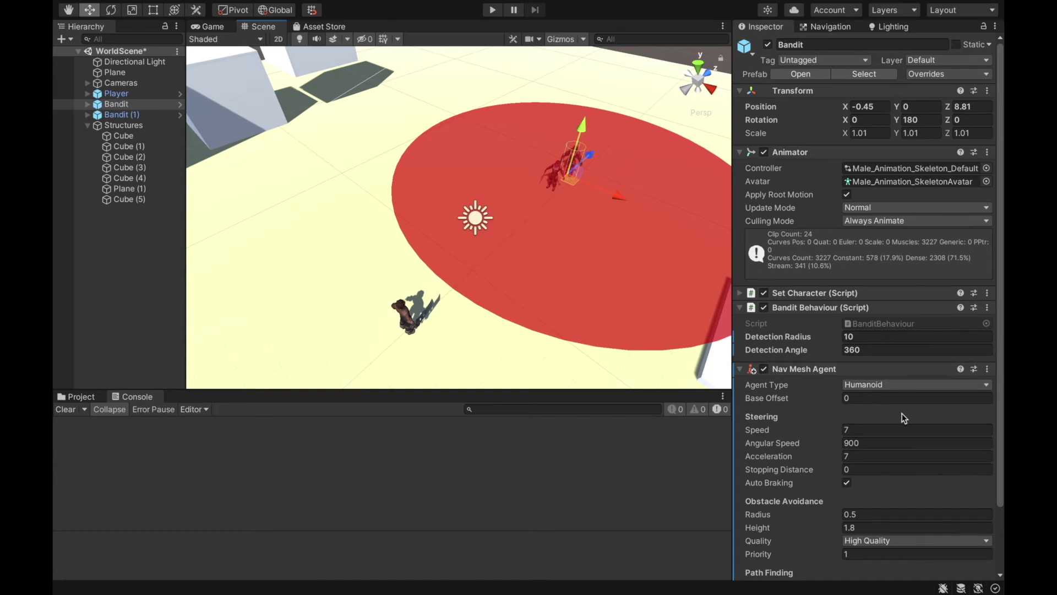
scroll(887, 451, "down", 1)
scroll(886, 450, "down", 3)
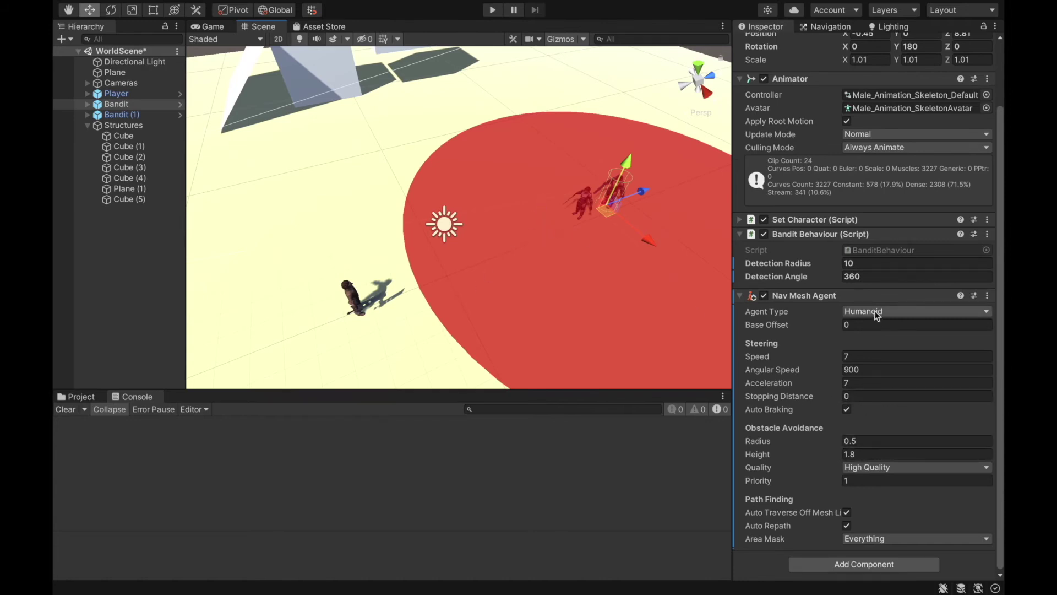
left_click(854, 263)
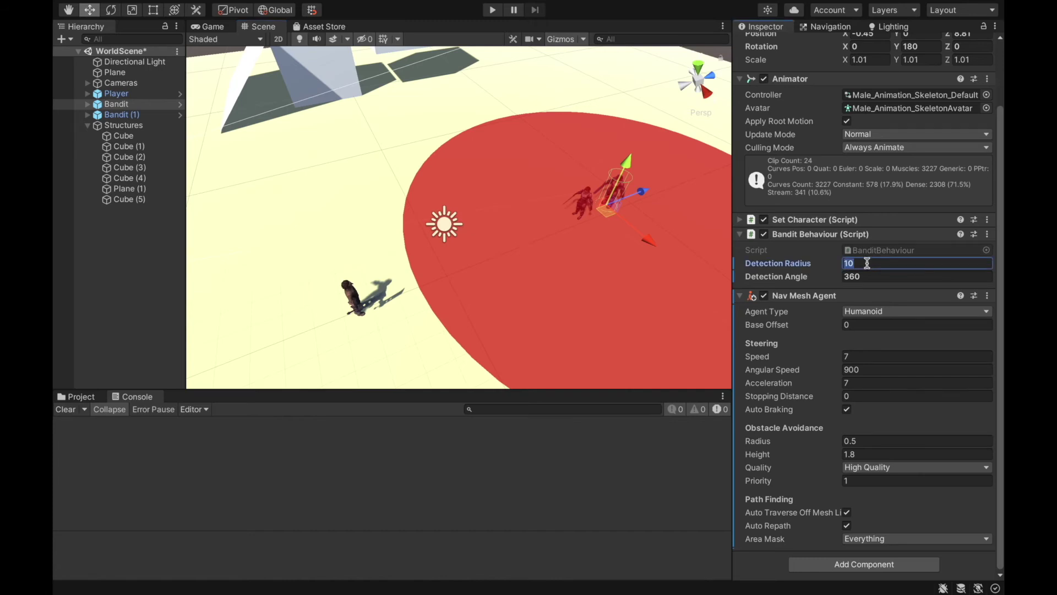
key("Return")
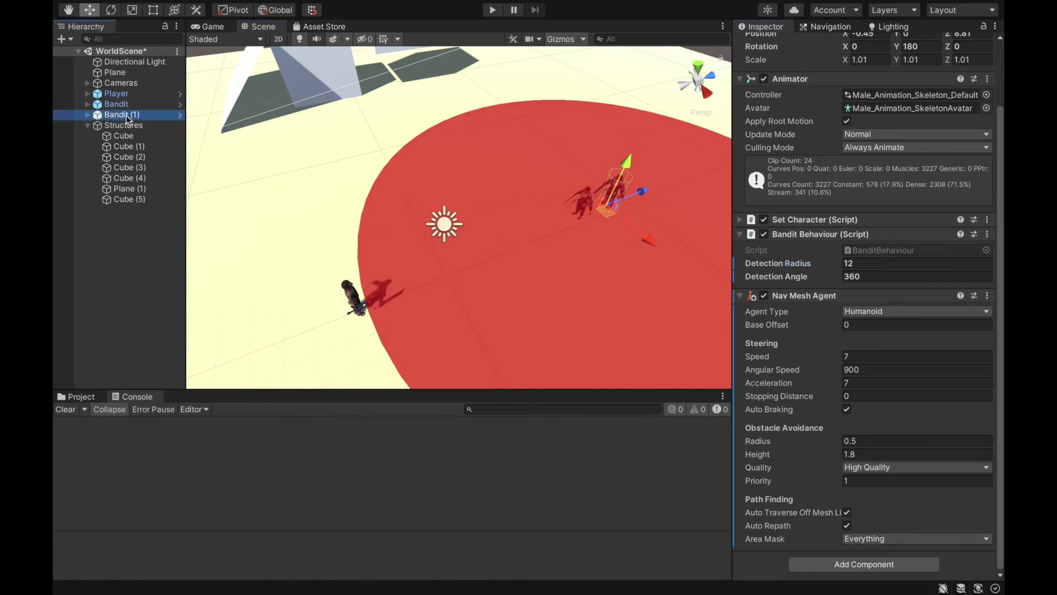
Check the detection areas of Bandit and Bandit (1) against the player, and play-test how both bandits reach the player
left_click(127, 104)
left_click(133, 114)
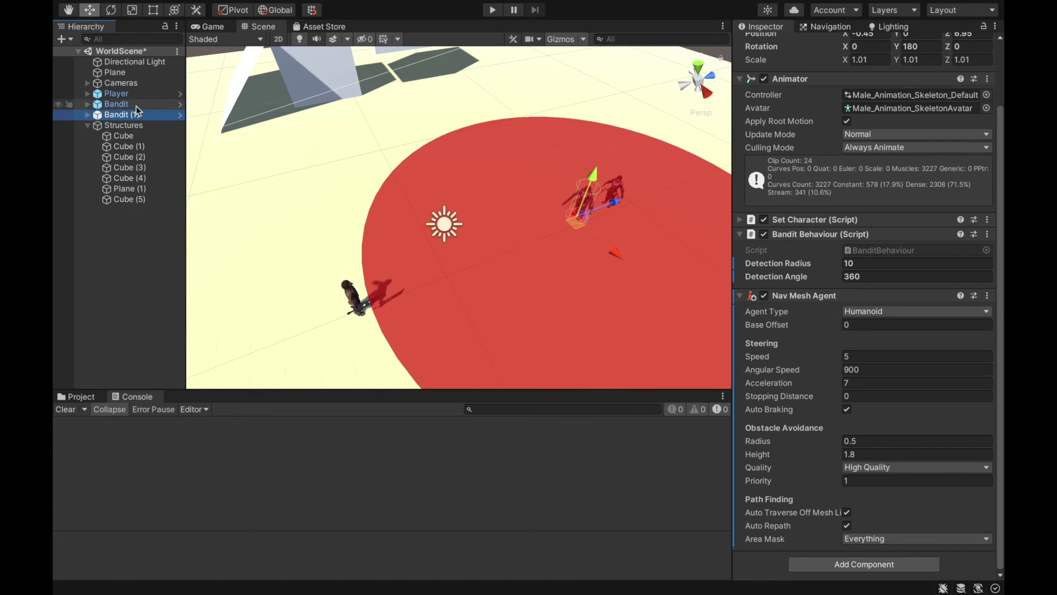
left_click(137, 104)
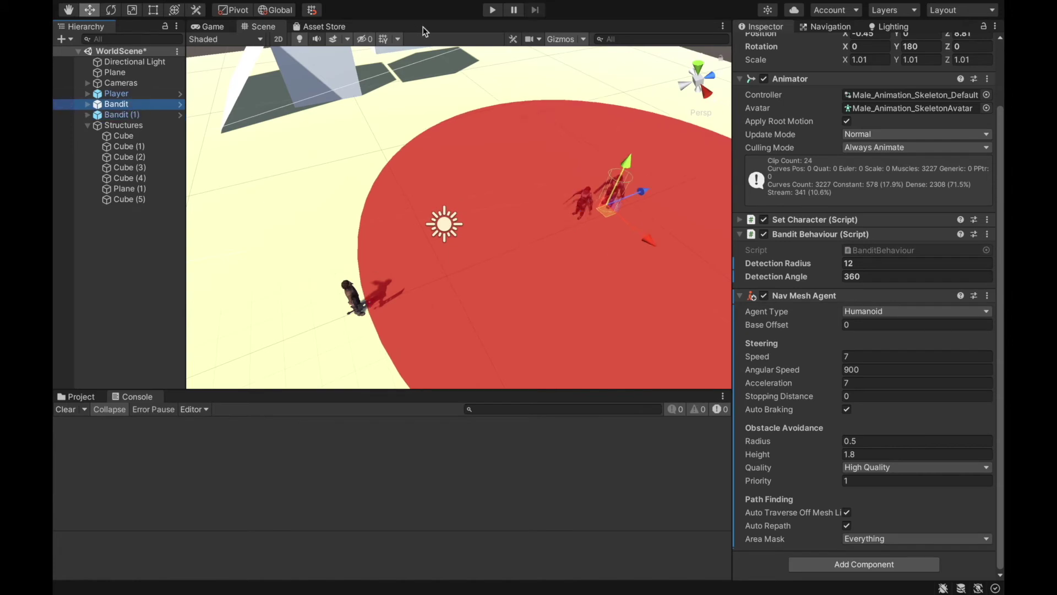
left_click(497, 11)
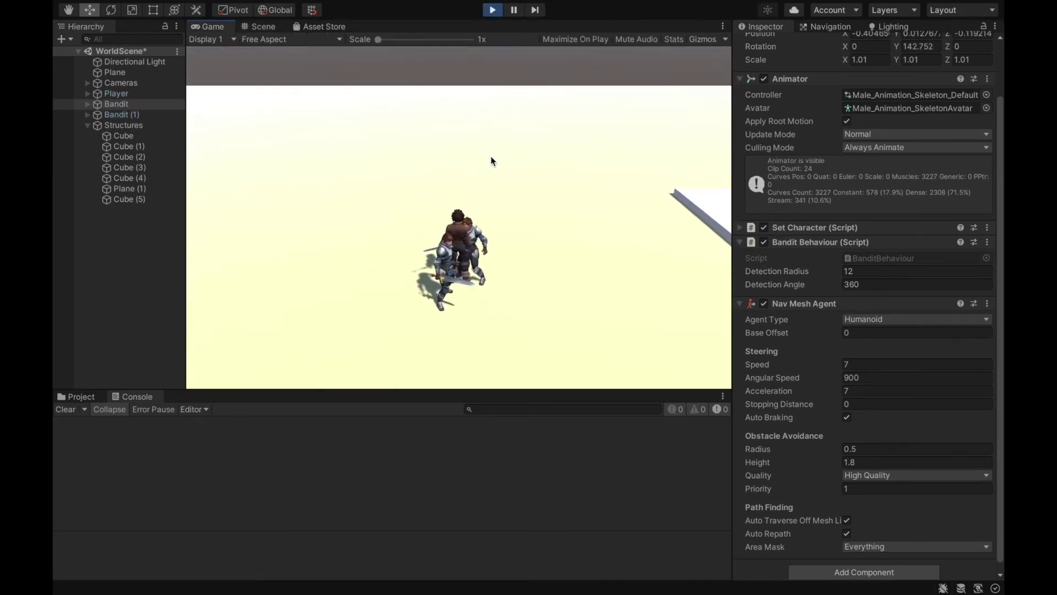
left_click(492, 10)
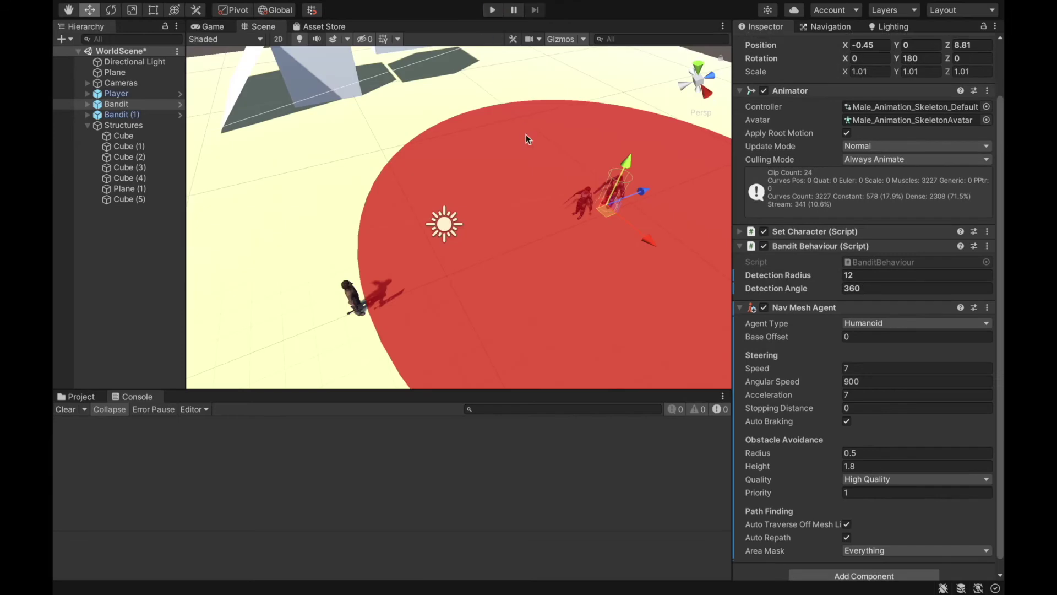
Move Bandit along Z to about 12.02 and Bandit (1) along Z to about 9.22, both farther from the player
left_click_drag(528, 140, 498, 132, "alt")
right_click_drag(498, 132, 470, 157)
key("s")
left_click_drag(556, 212, 608, 210)
left_click(473, 212)
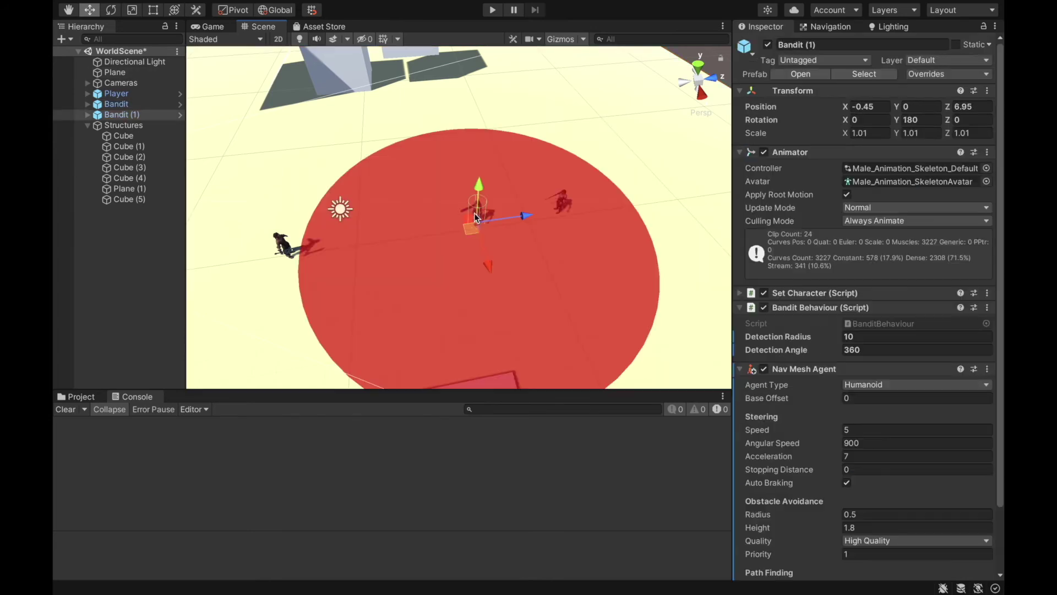
left_click_drag(506, 220, 549, 223)
left_click(611, 102)
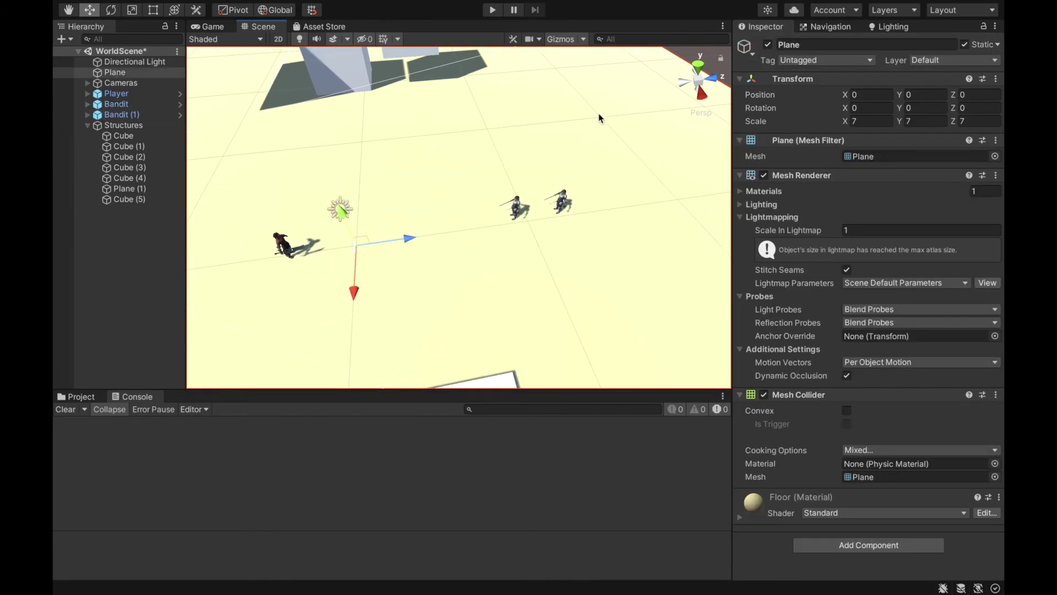
Check the new spacing of the two bandits and play-test their chase from the repositioned starting points
left_click(568, 206)
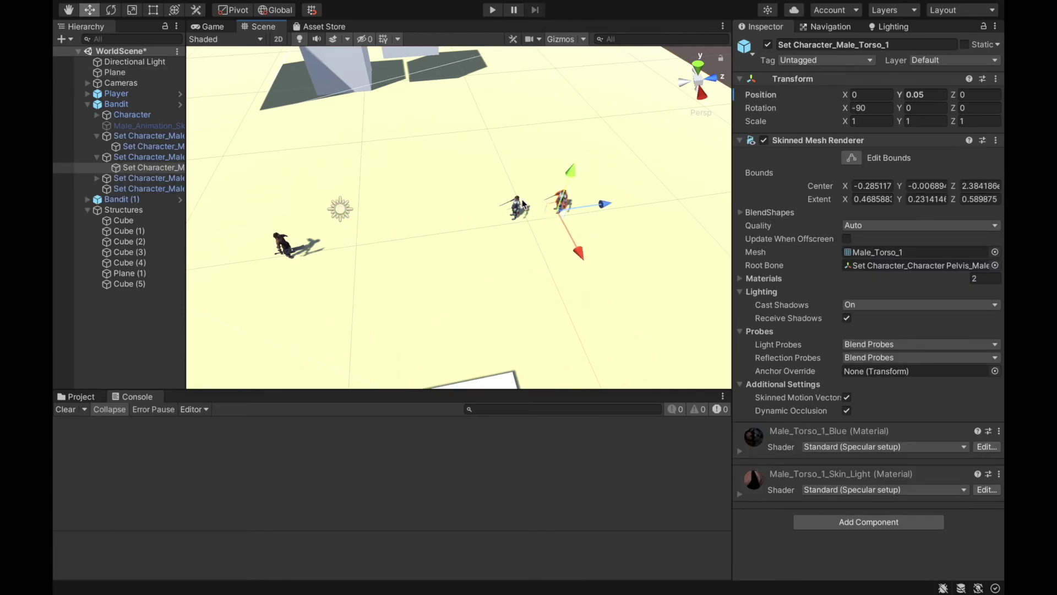
left_click(518, 205)
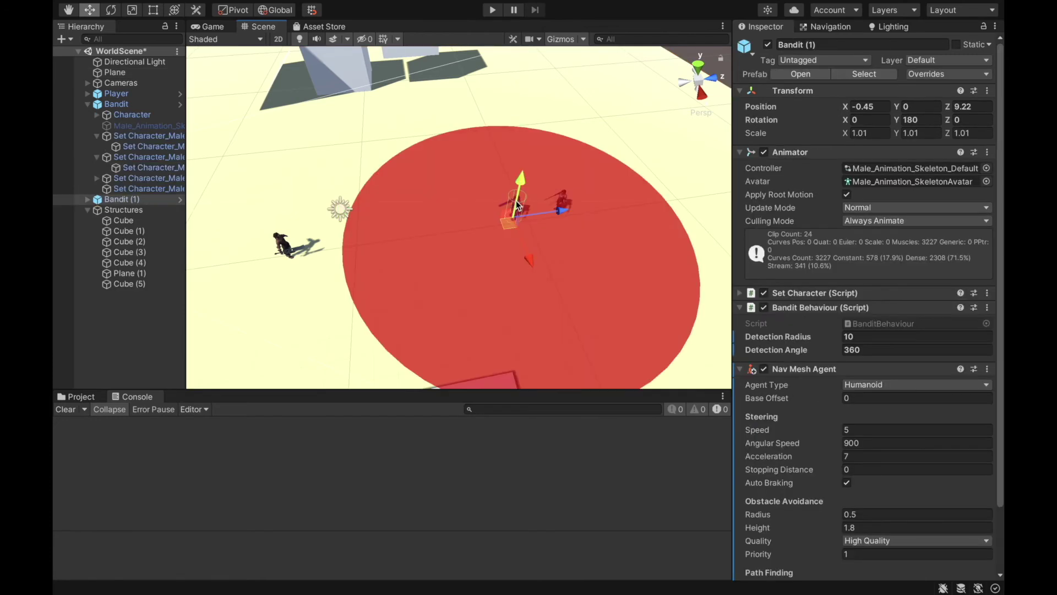
left_click(493, 10)
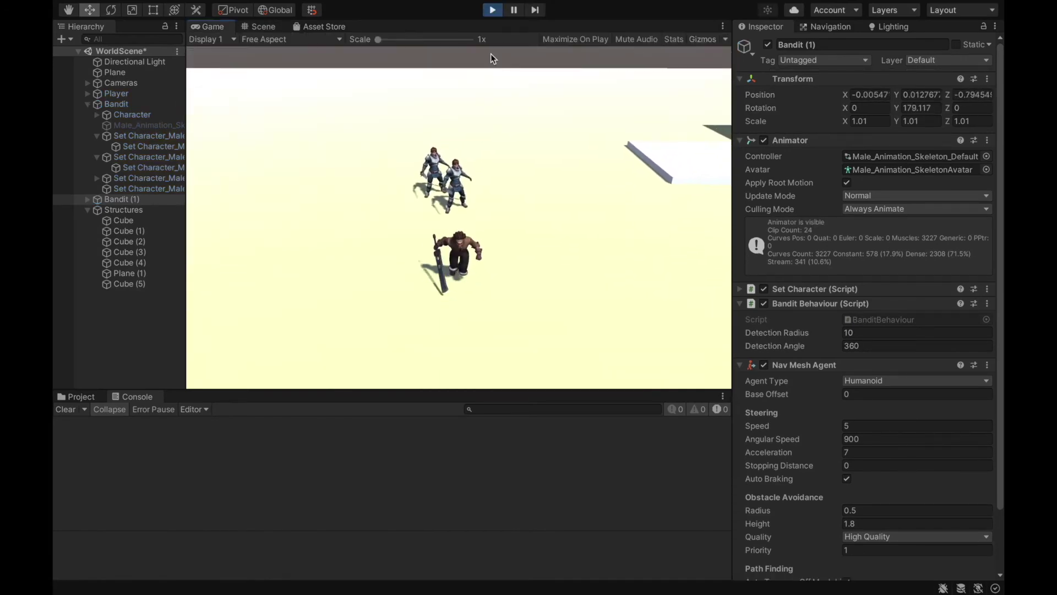
left_click(493, 10)
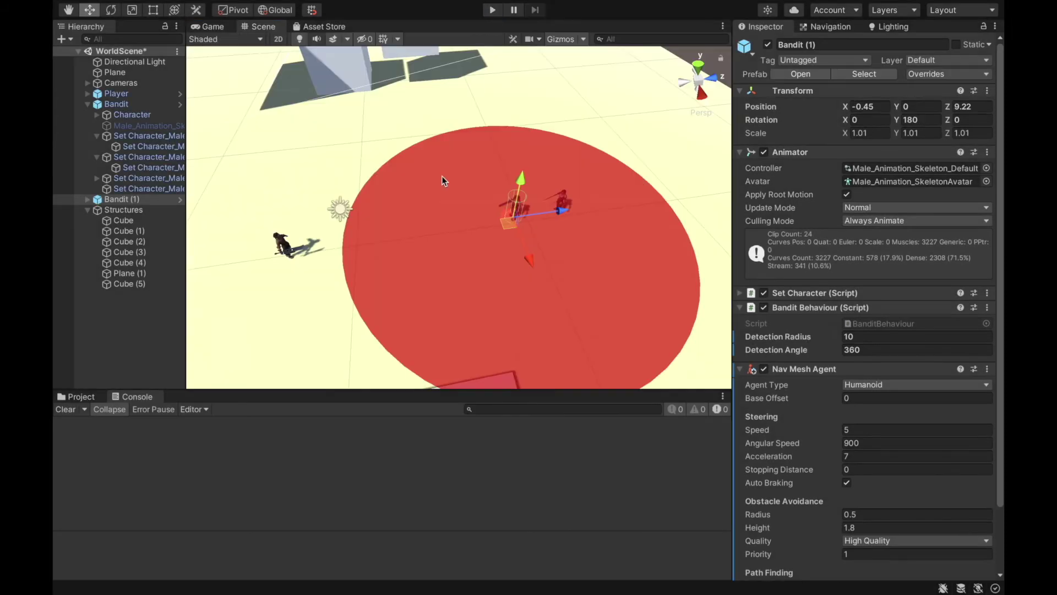
Set the Nav Mesh Agent speed of Bandit (1) to 3 and compare it with the speed of Bandit
scroll(445, 171, "up", 8)
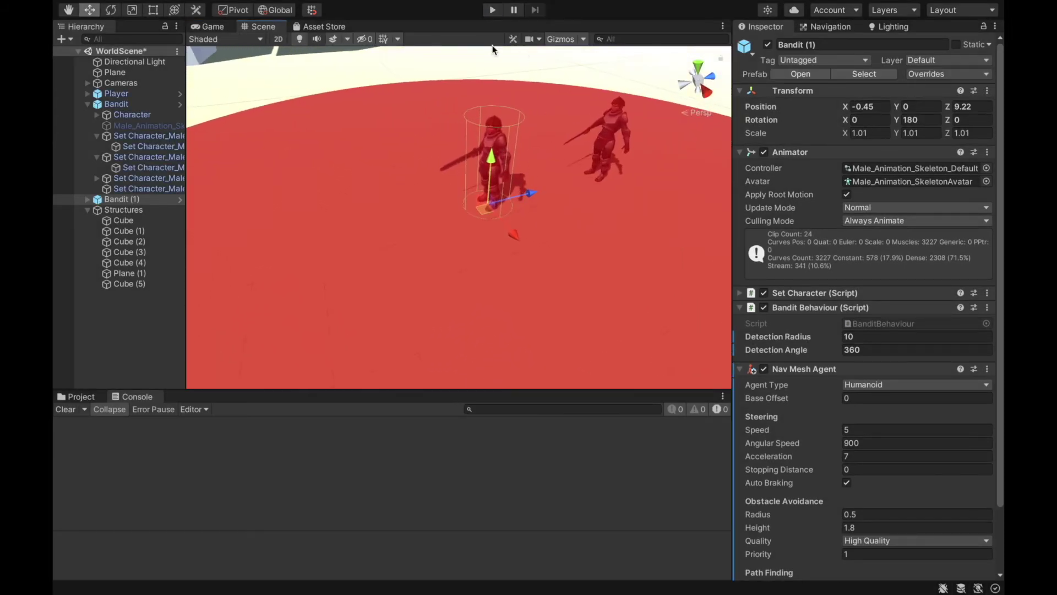
left_click(855, 429)
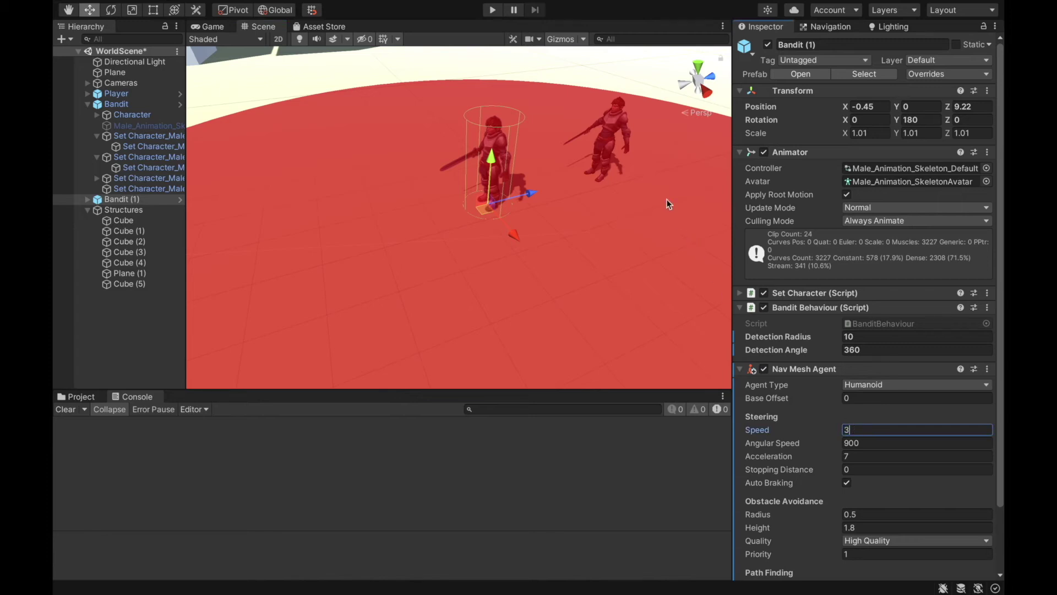
type("3")
left_click(616, 134)
left_click(615, 137)
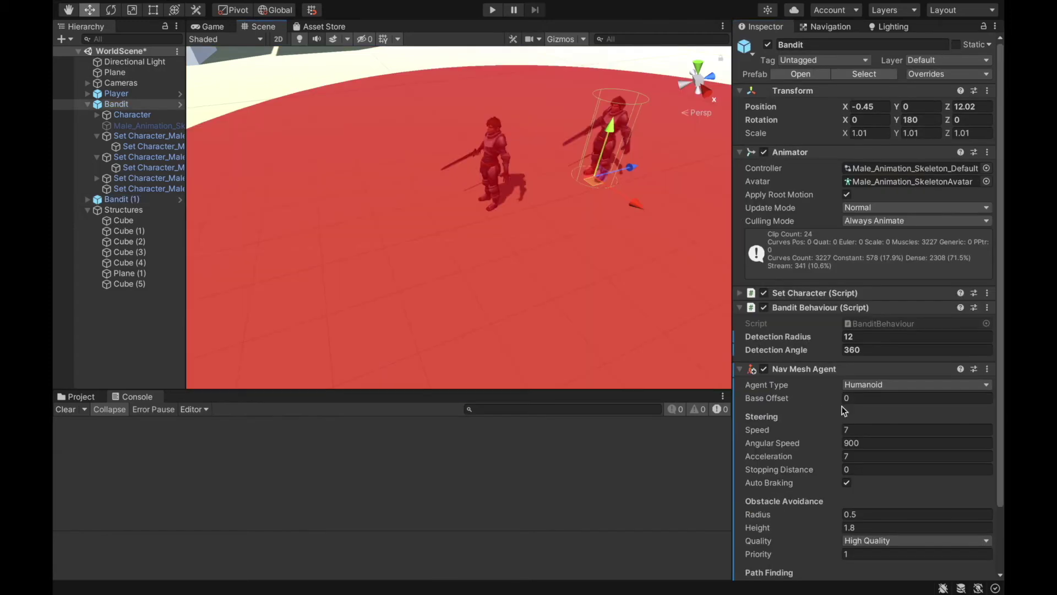
left_click(493, 144)
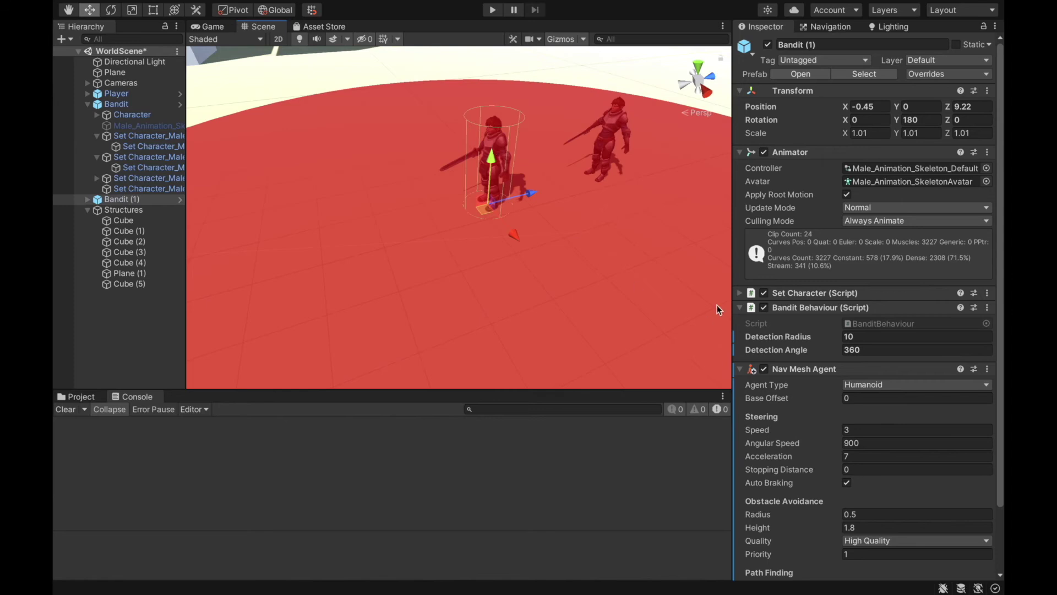
Play-test the scene repeatedly to examine how the faster Bandit gets around the slower Bandit (1) while chasing the player
left_click(499, 12)
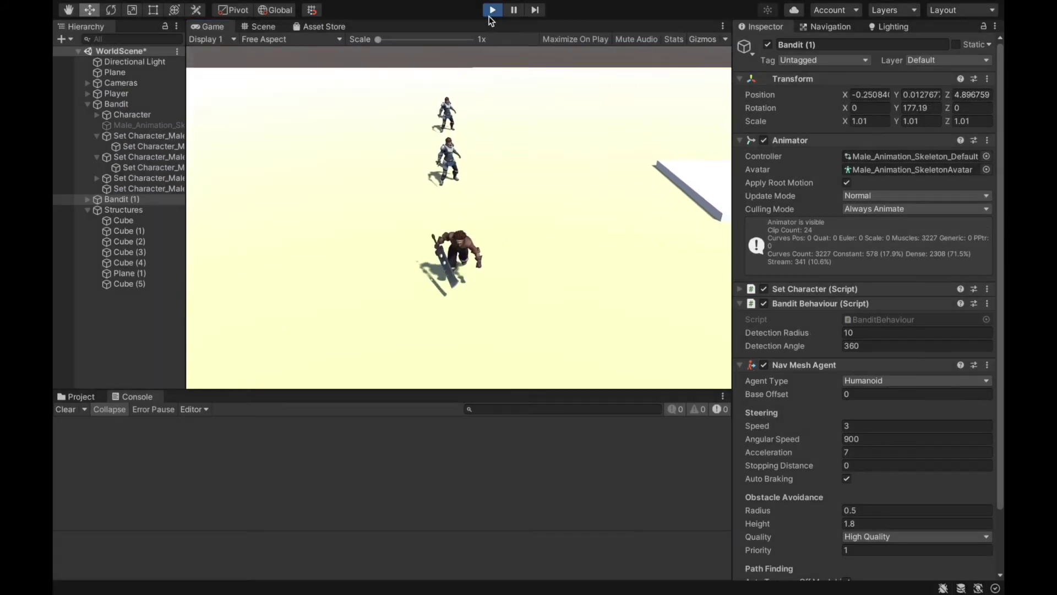
left_click(492, 12)
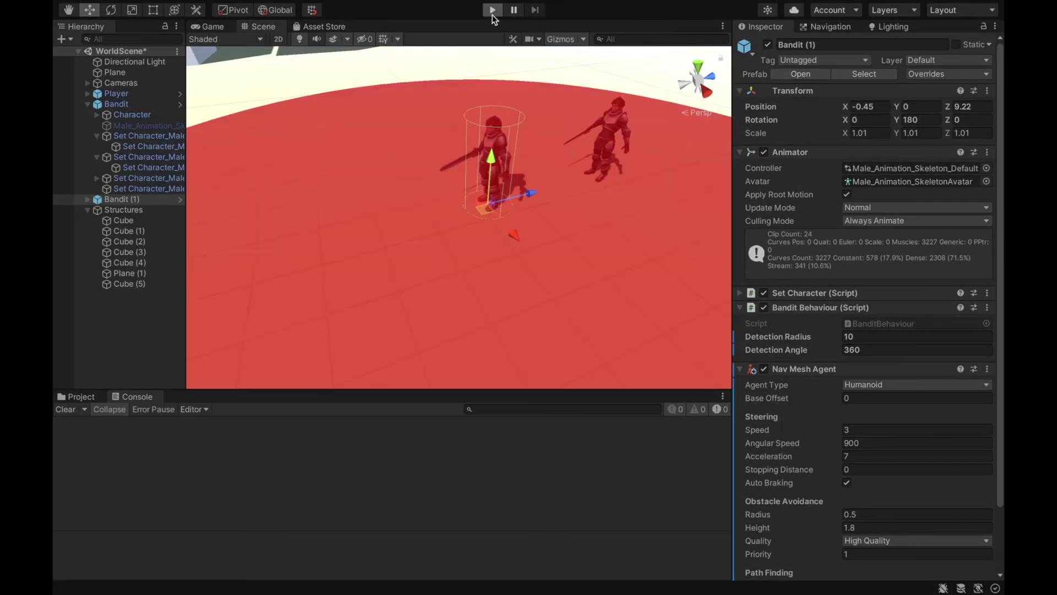
left_click(493, 14)
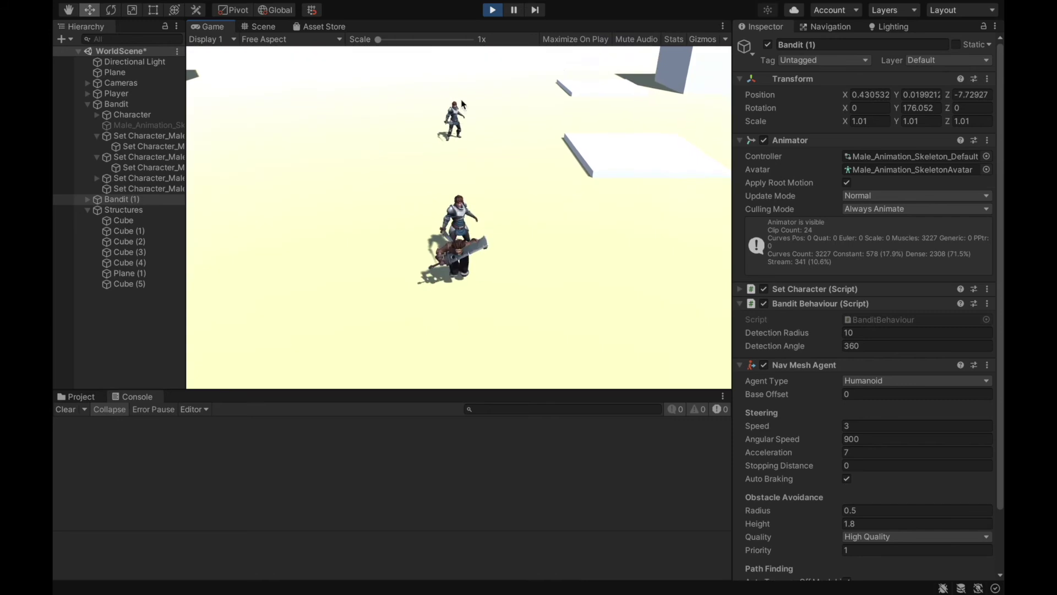
left_click(493, 10)
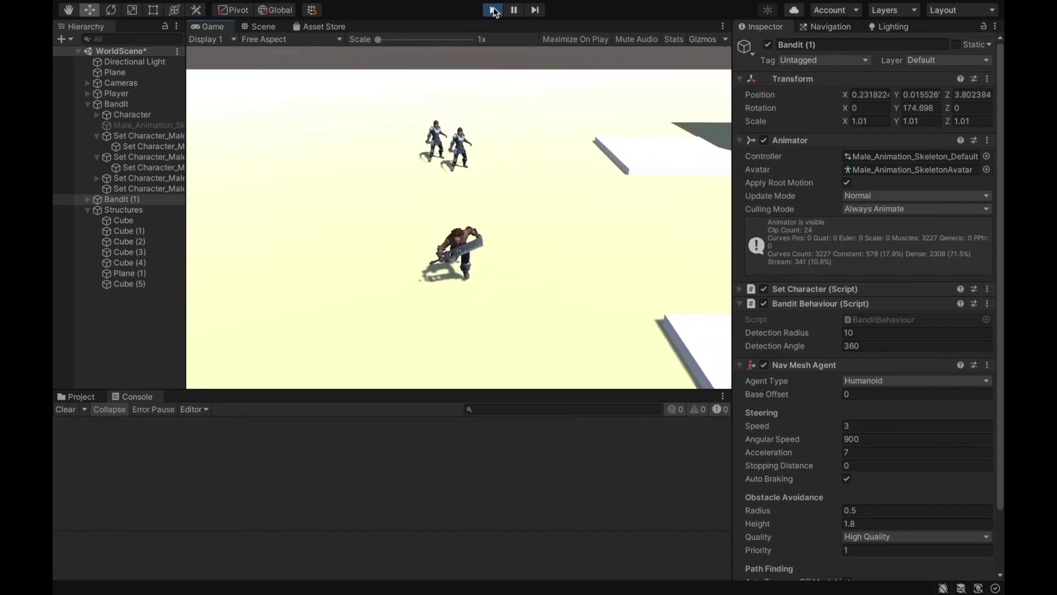
left_click(494, 10)
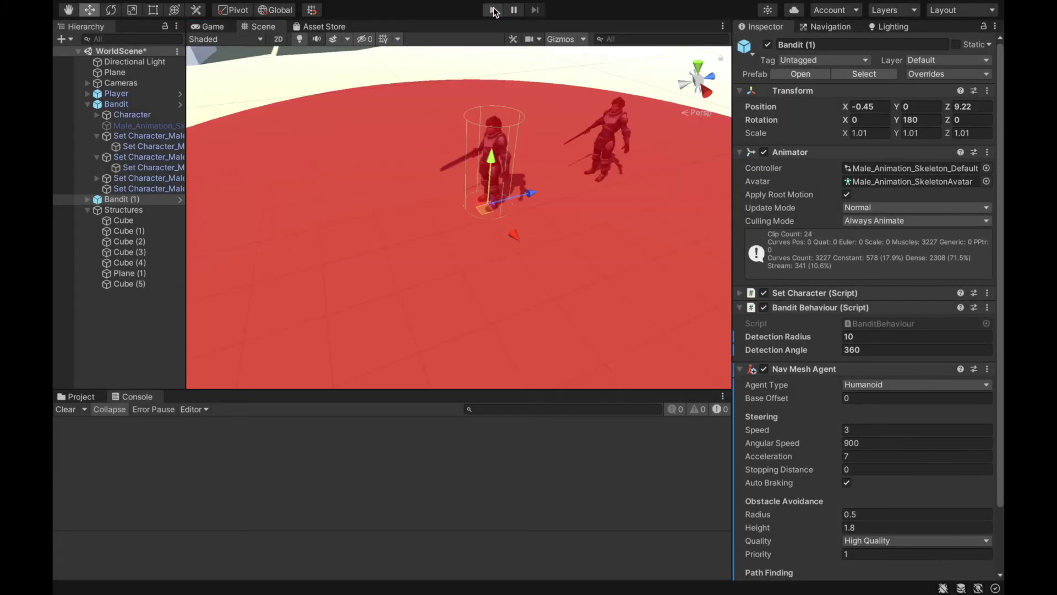
Set the obstacle avoidance priority of Bandit (1) to 90 in its Nav Mesh Agent
left_click_drag(500, 85, 543, 226, "alt")
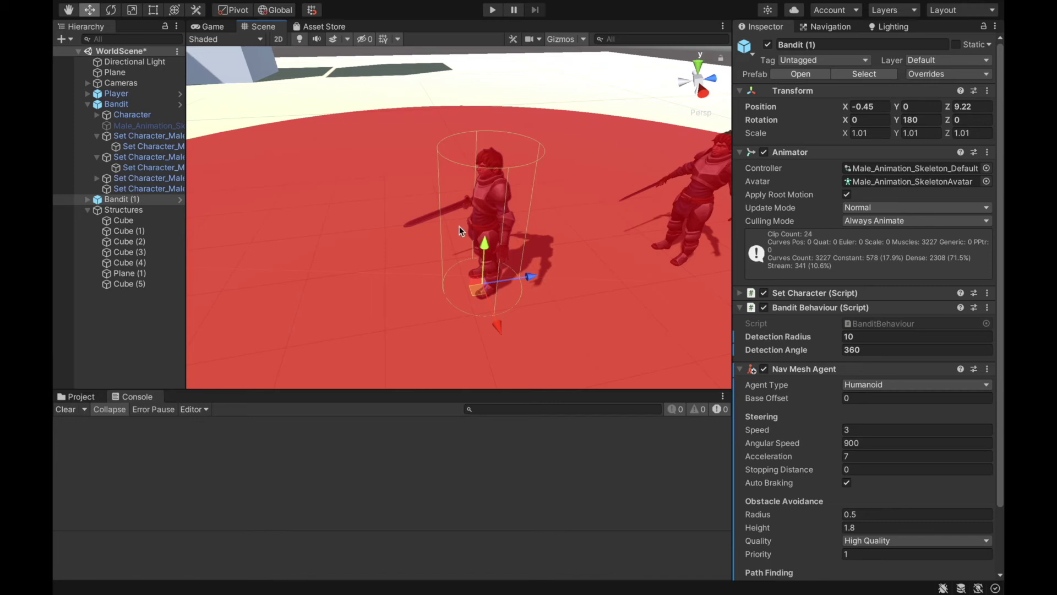
scroll(908, 485, "down", 2)
scroll(908, 485, "down", 2)
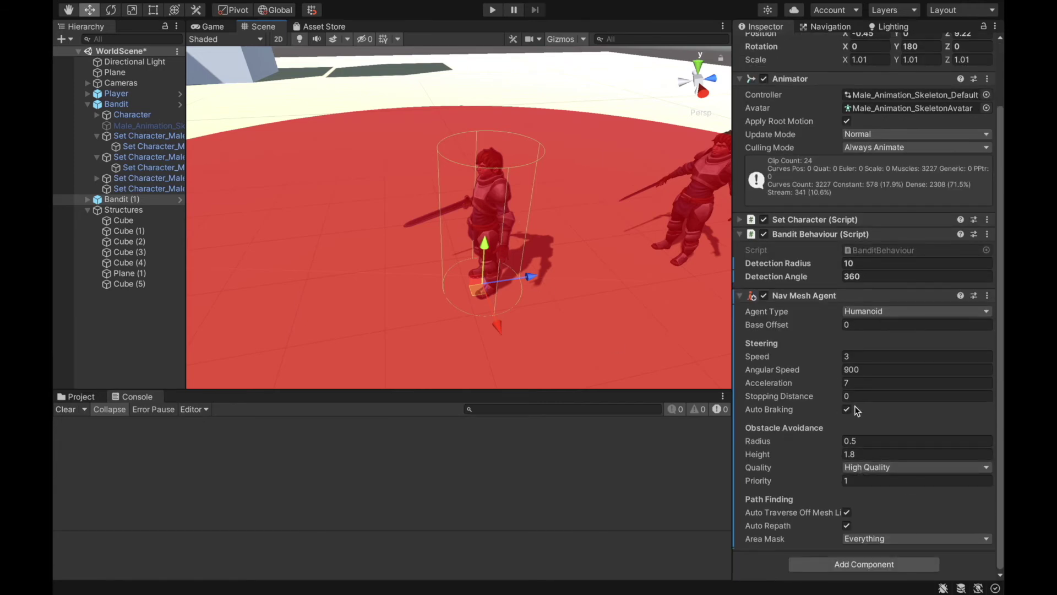
left_click(141, 200)
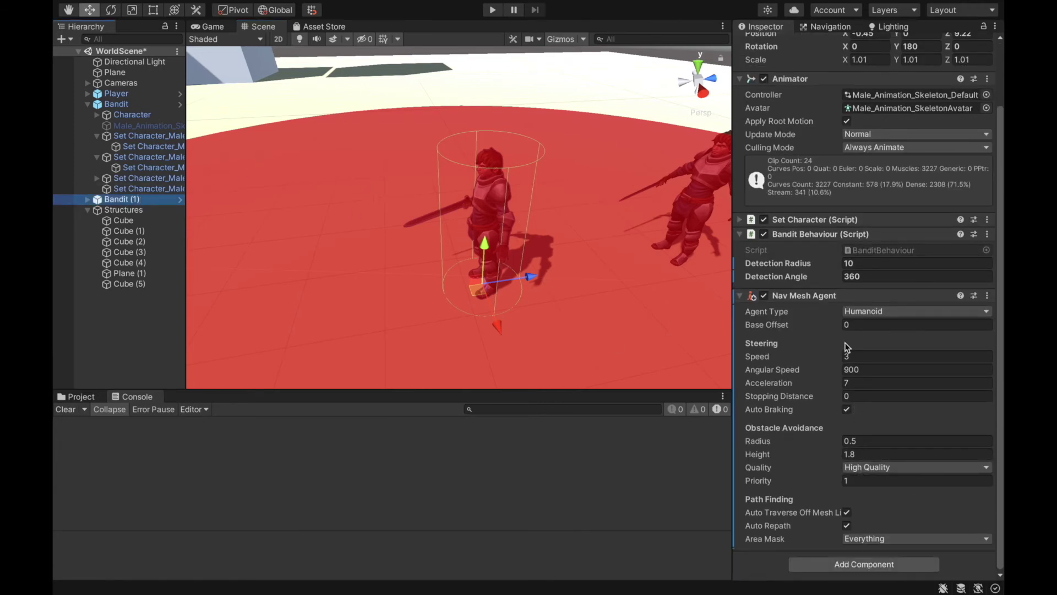
left_click(856, 481)
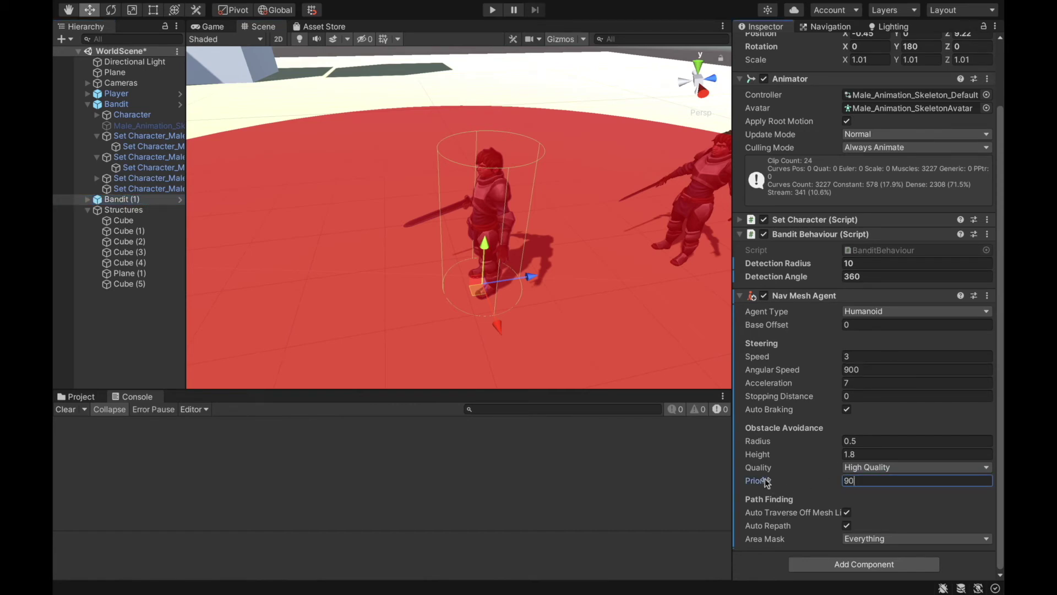
mouse_move(766, 483)
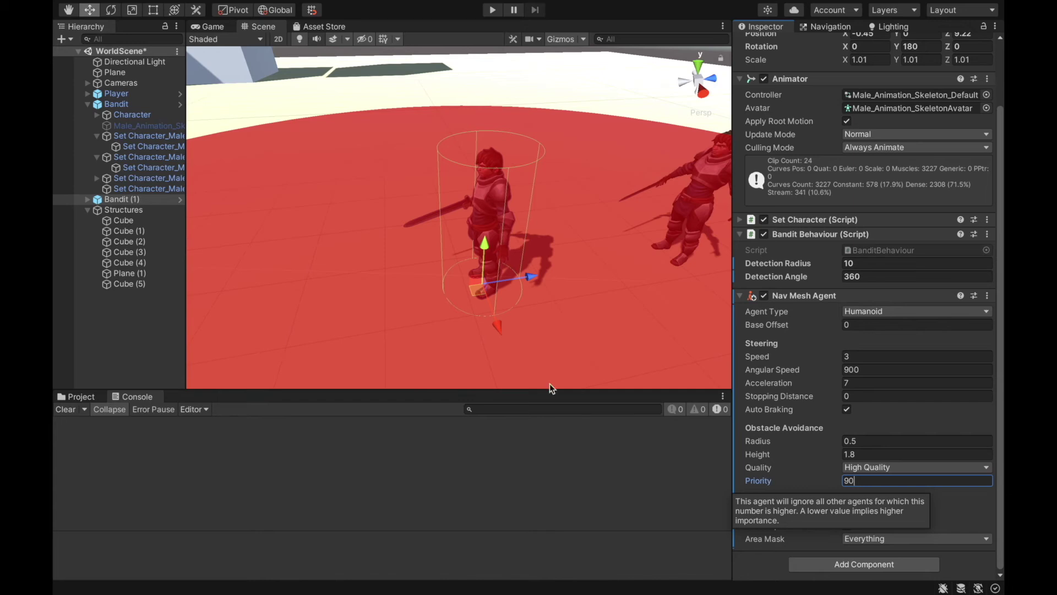
Check the Nav Mesh Agent priority of Bandit and play-test the chase twice to compare how the two bandits path to the player
left_click_drag(491, 187, 426, 199, "alt")
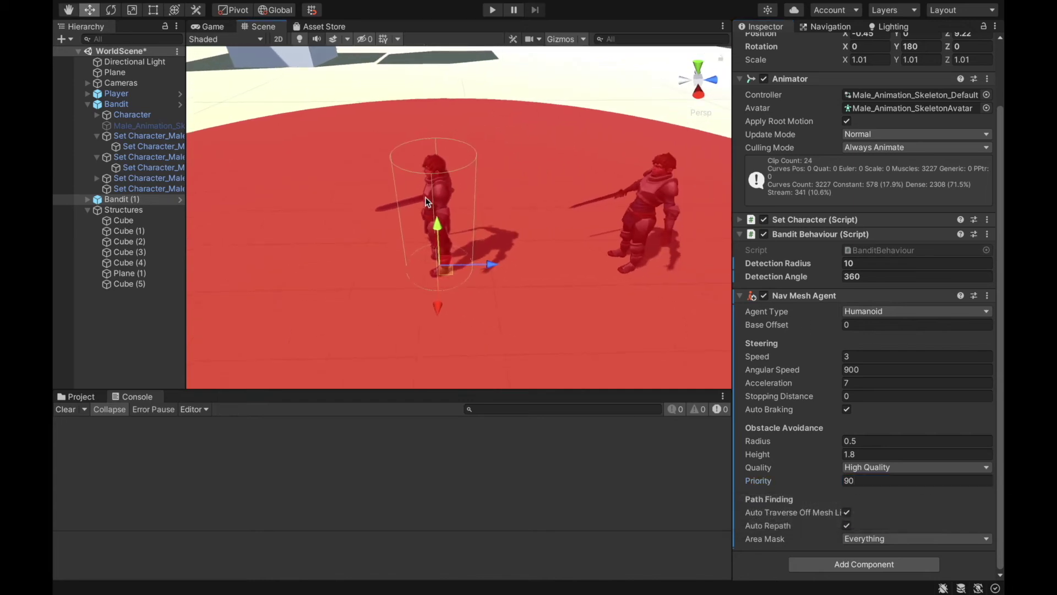
left_click(654, 217)
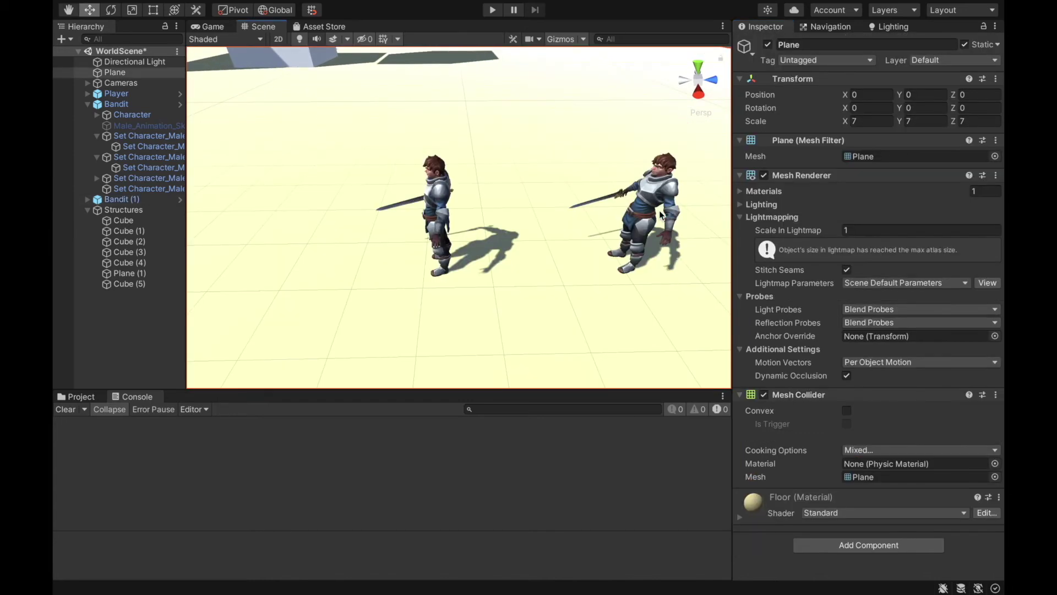
left_click(659, 187)
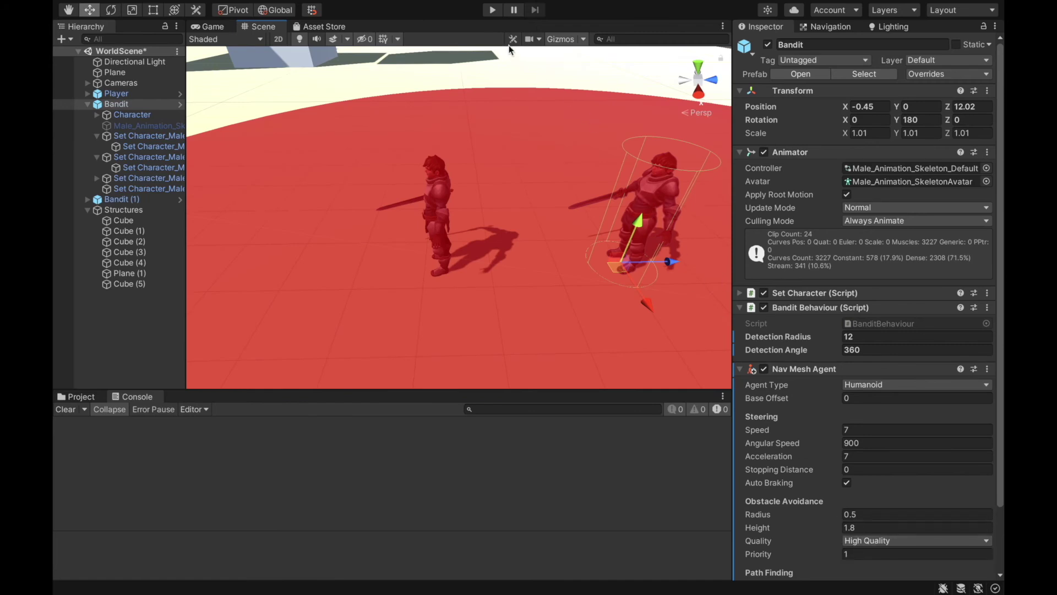
left_click(492, 11)
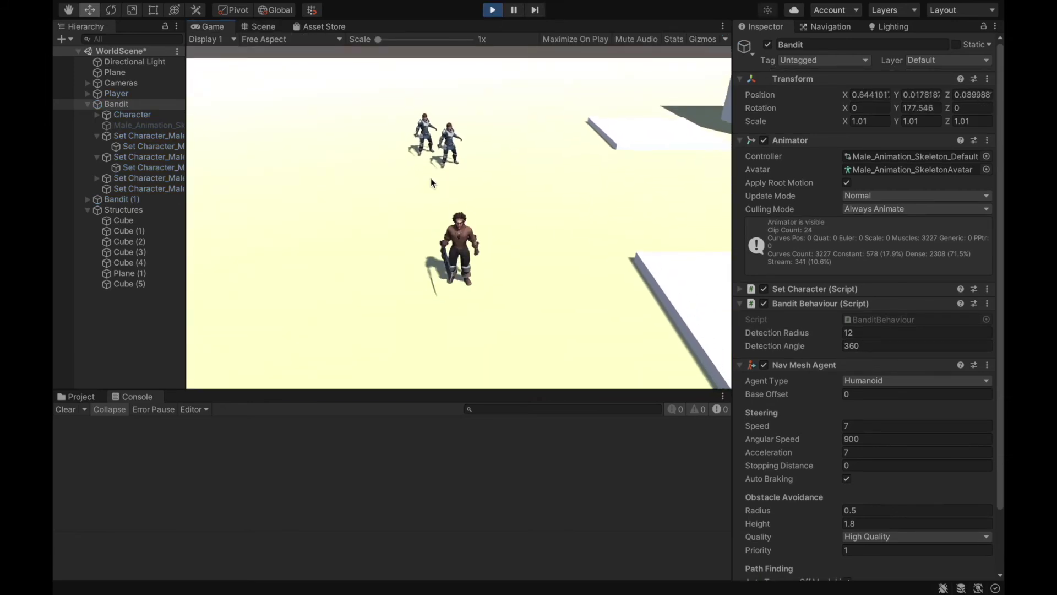
left_click(492, 11)
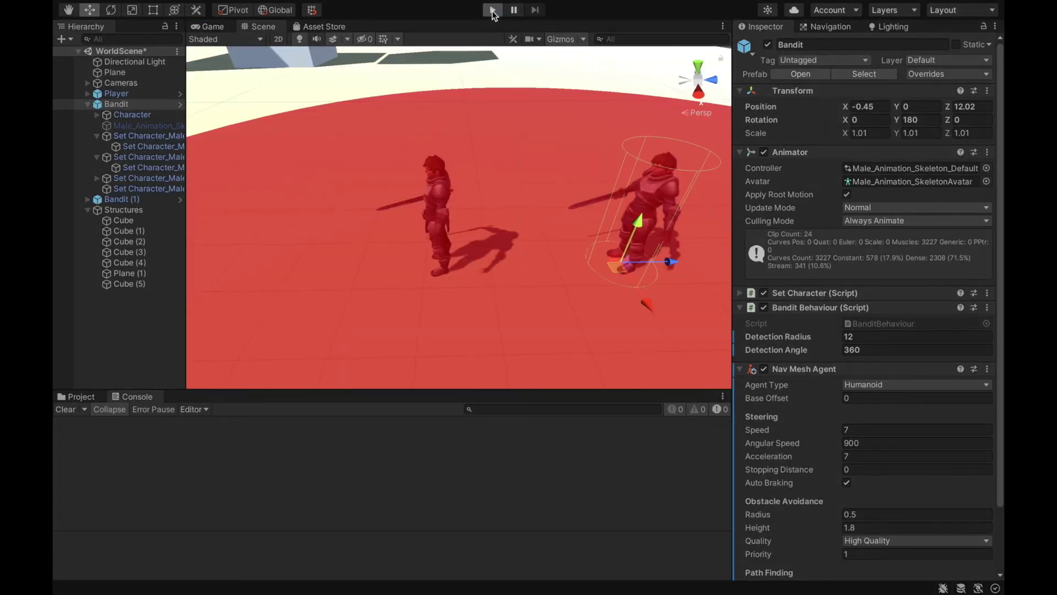
left_click(492, 10)
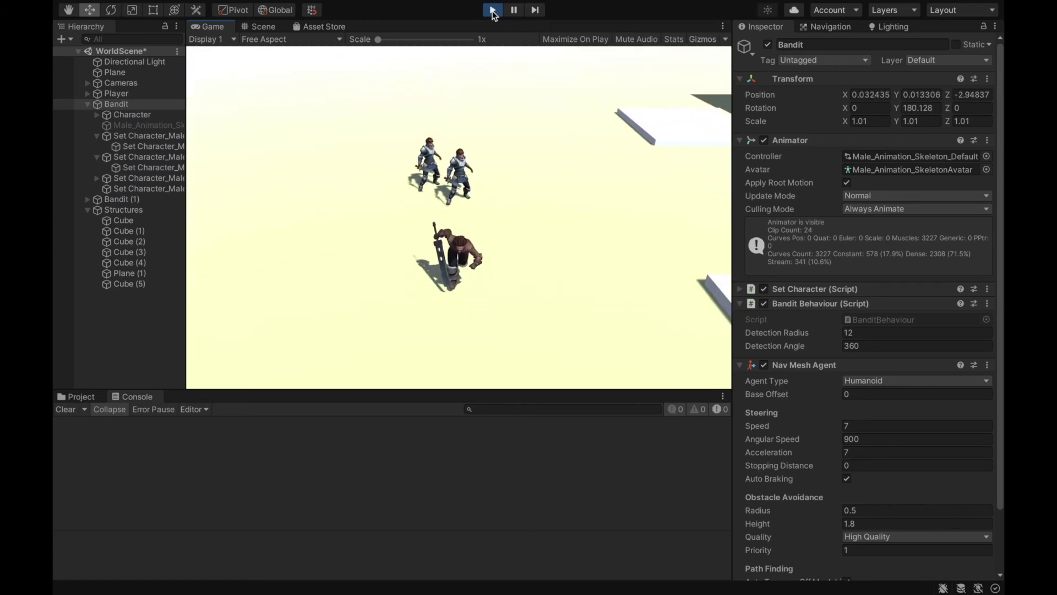
left_click(492, 10)
Set the Detection Radius of Bandit (1) to 14 and that of Bandit to 15 in their Bandit Behaviour scripts
key("s")
mouse_move(423, 101)
right_mouse_down()
mouse_move(329, 148)
mouse_move(444, 146)
mouse_move(423, 96)
mouse_move(429, 113)
right_mouse_up()
left_click(416, 141)
left_click(878, 335)
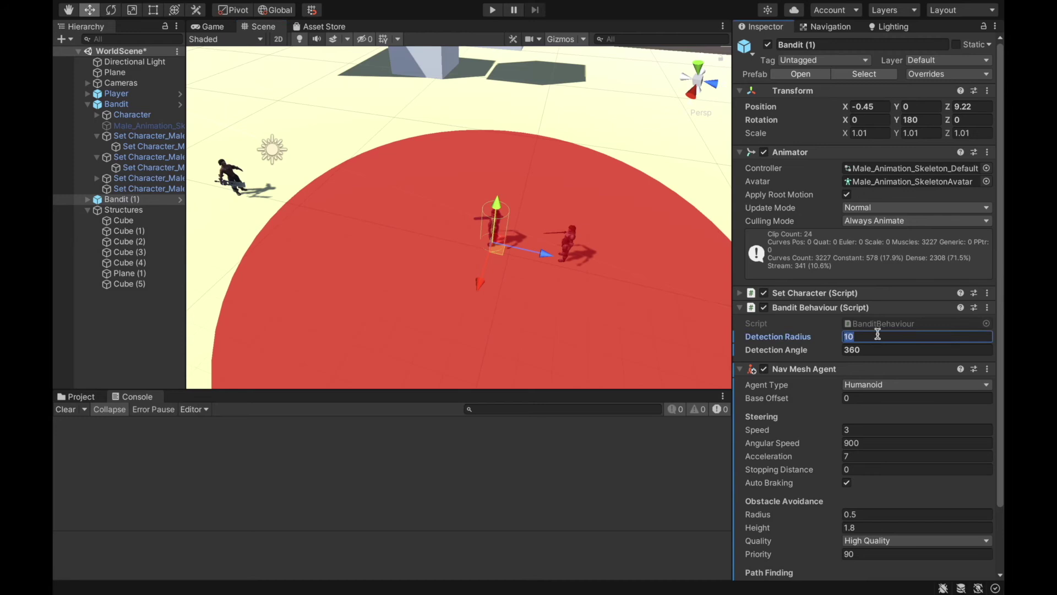
type("14")
left_click(568, 242)
left_click(908, 336)
type("14")
key("BackSpace")
type("5")
Set the Nav Mesh Agent speed of Bandit (1) to 2 and play-test how both bandits react to the player
left_click(490, 228)
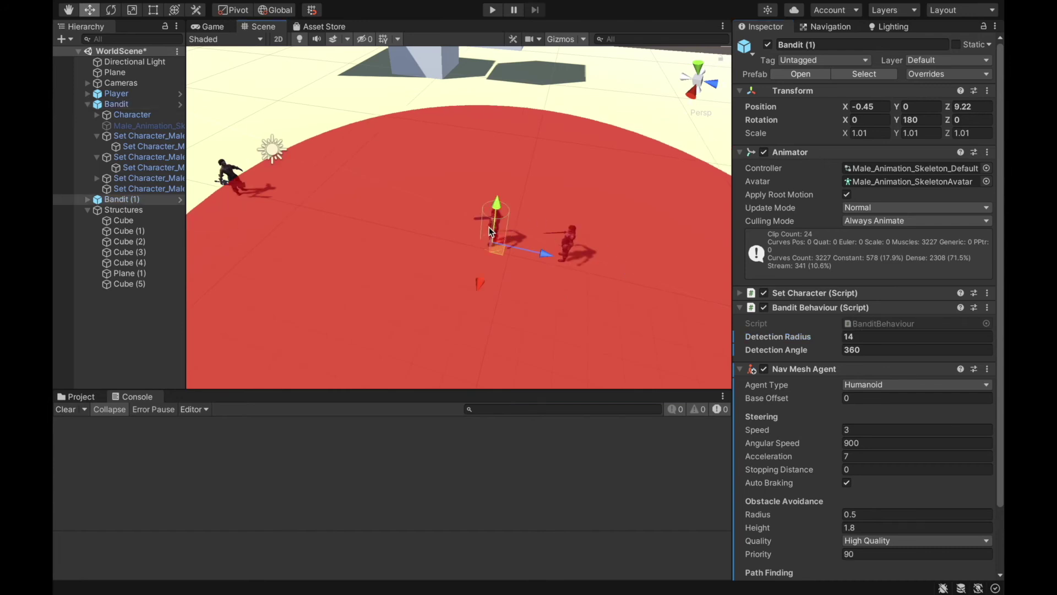
left_click(862, 430)
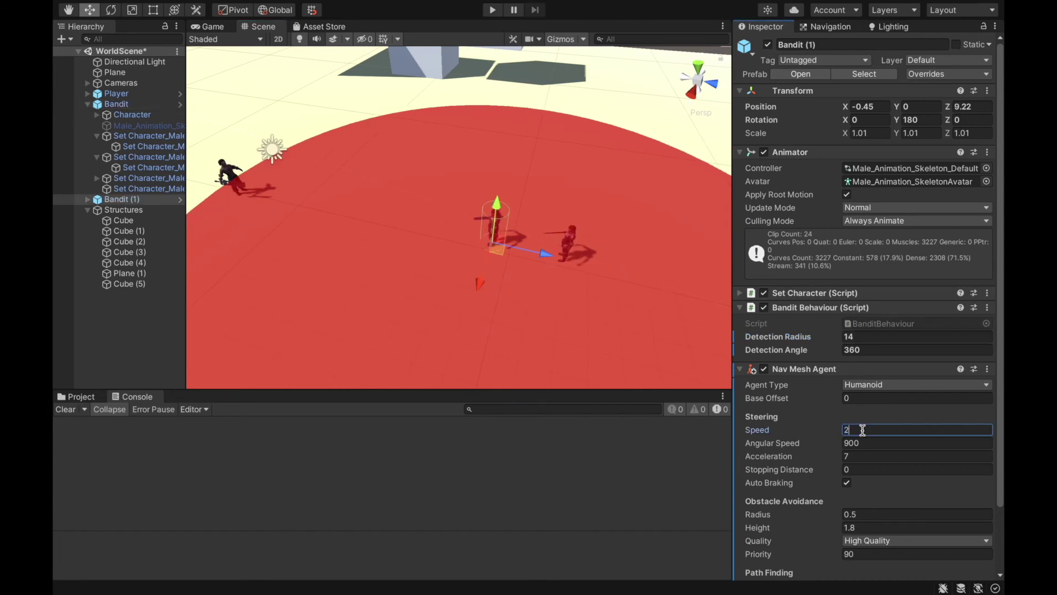
left_click(229, 178)
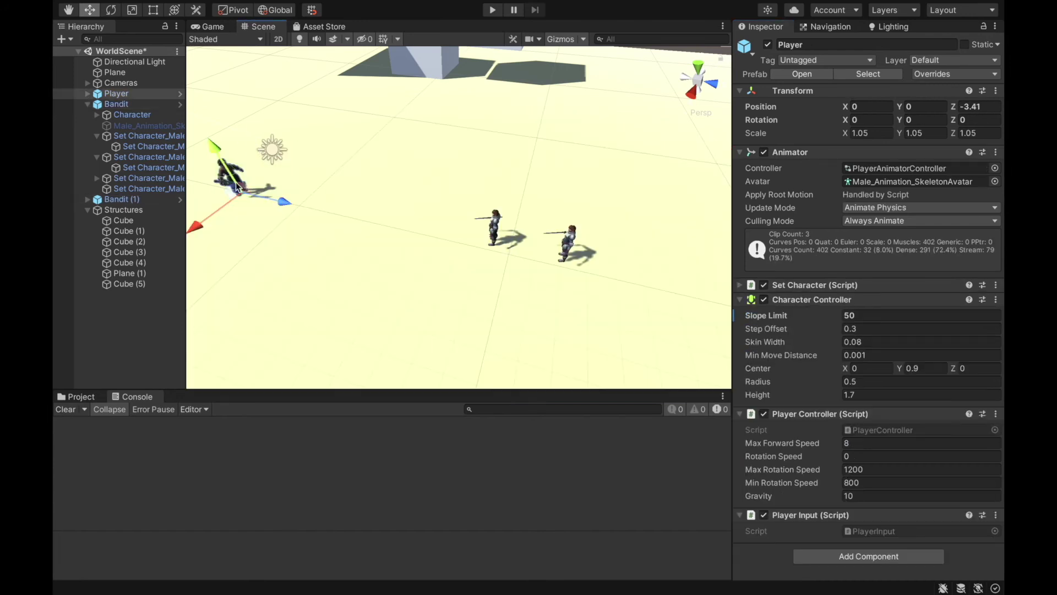
left_click(492, 11)
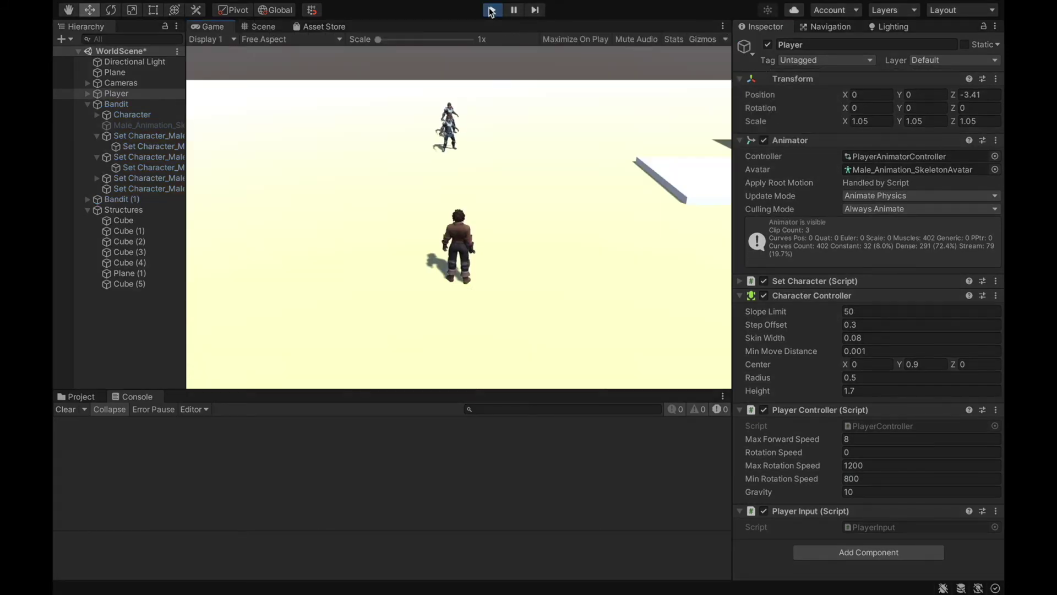
left_click(491, 11)
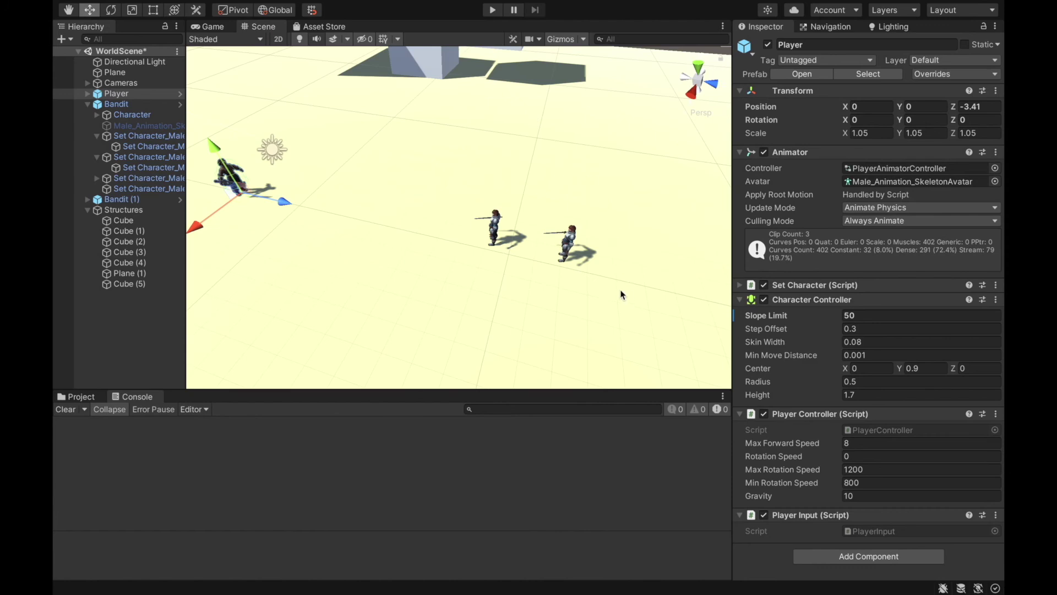
Set the Detection Radius of Bandit to 17 and play-test how it passes the slower Bandit (1)
left_click(567, 246)
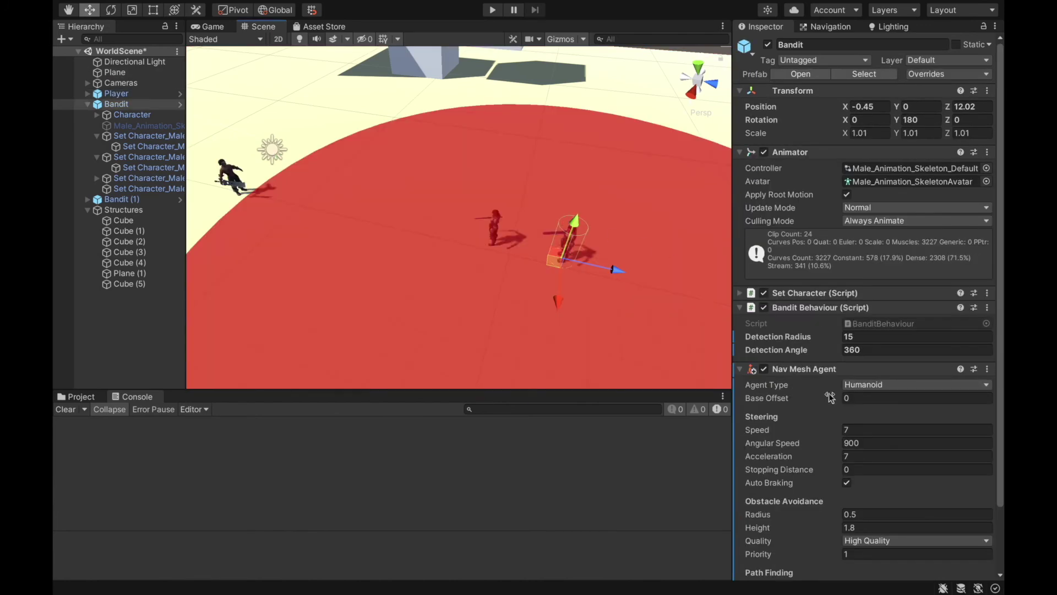
left_click(857, 336)
type("17")
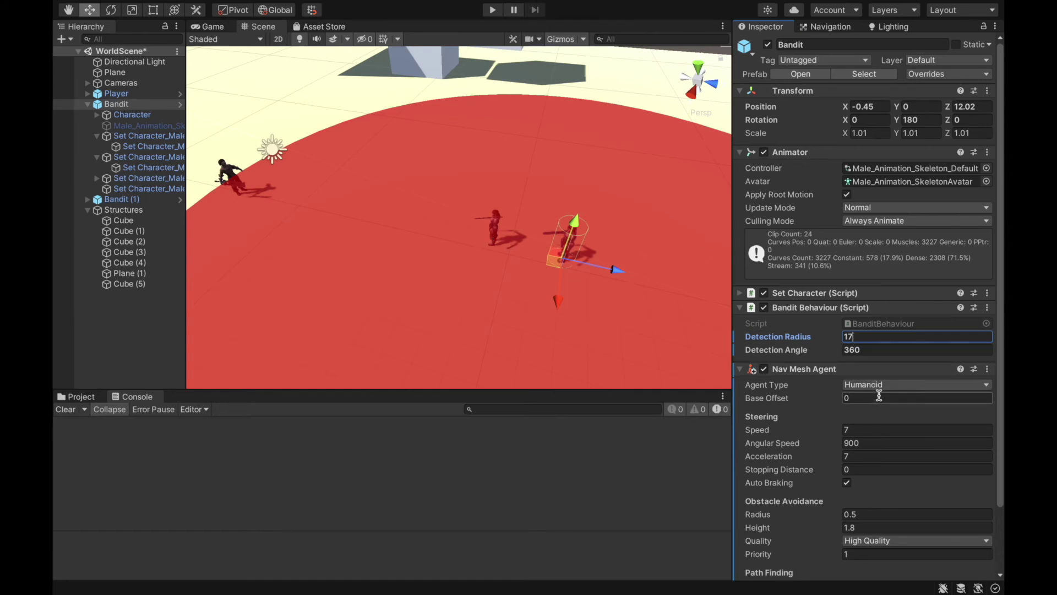
left_click(486, 223)
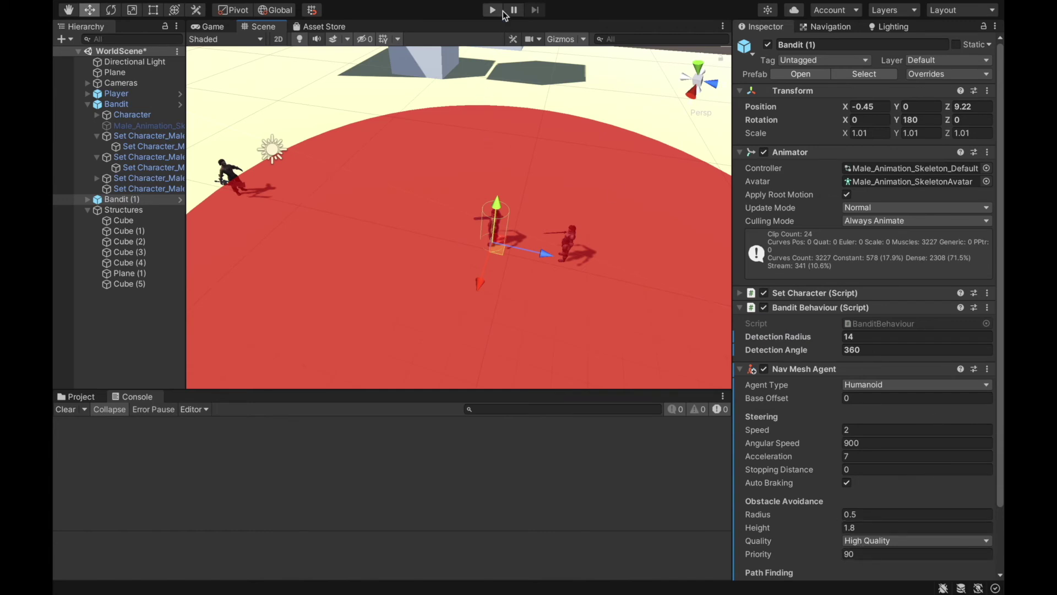
left_click(491, 10)
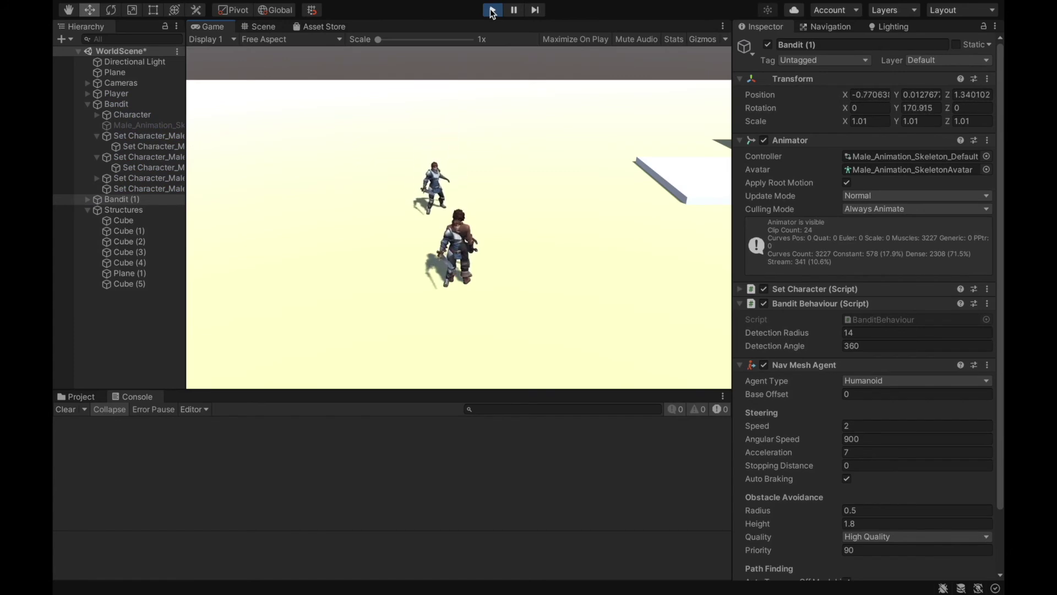
left_click(492, 10)
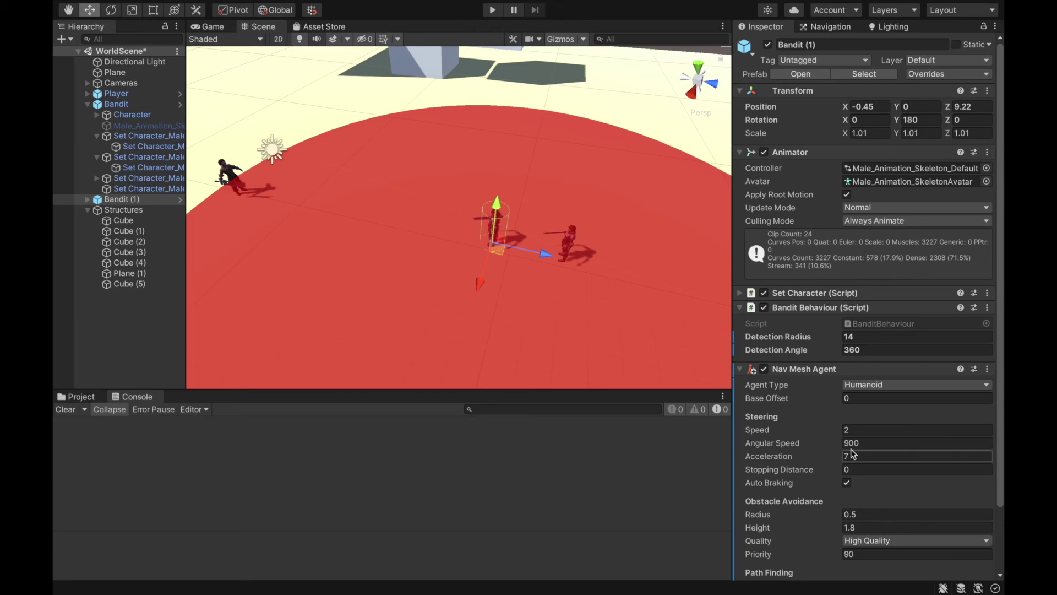
Set the obstacle avoidance priority of Bandit (1) to 50 and of Bandit to 60, and play-test the chase
scroll(872, 453, "down", 3)
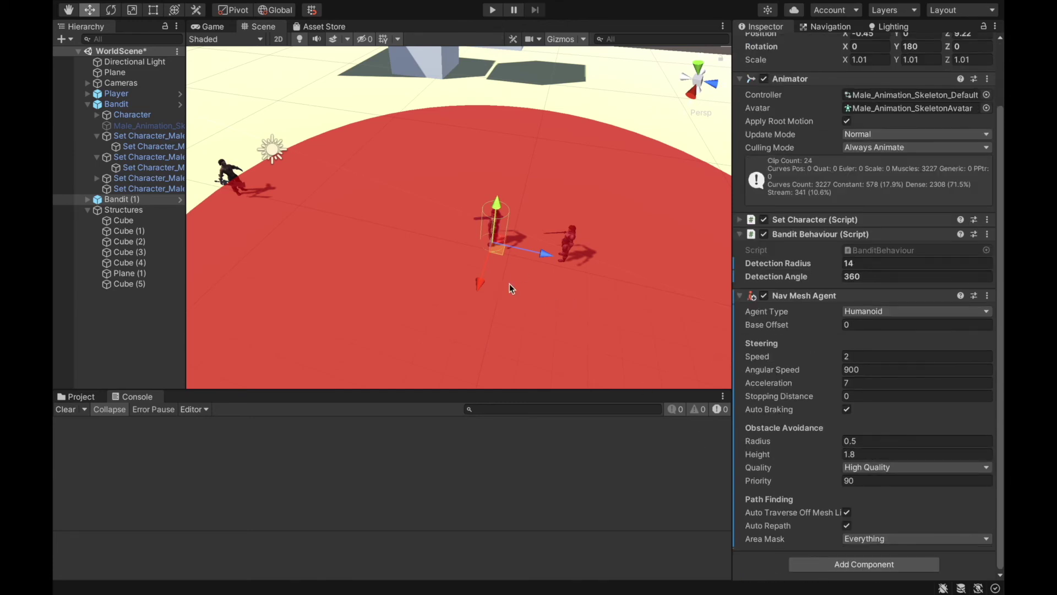
left_click(871, 481)
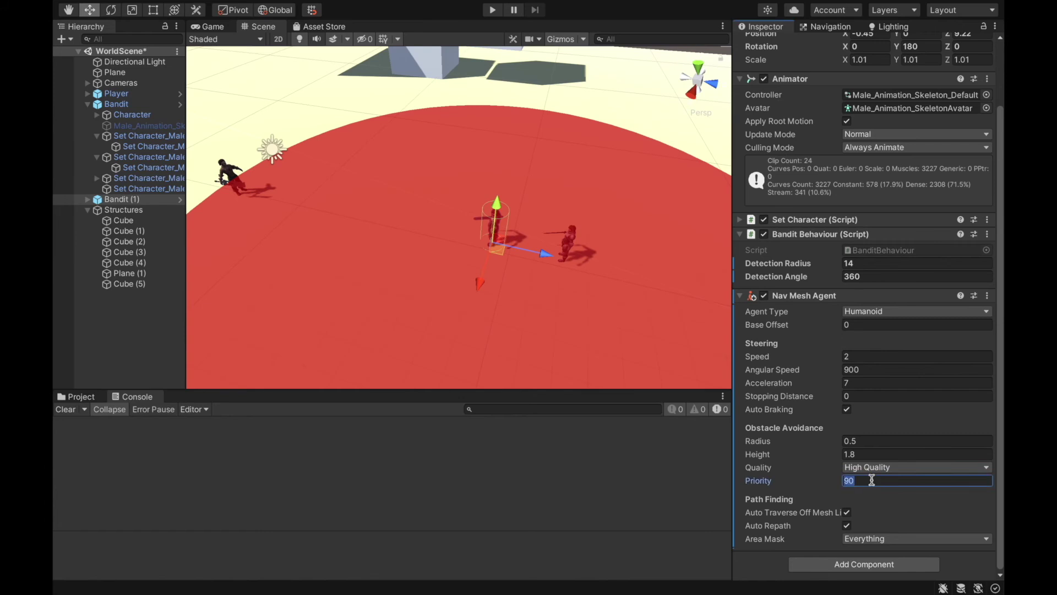
type("50")
left_click(572, 238)
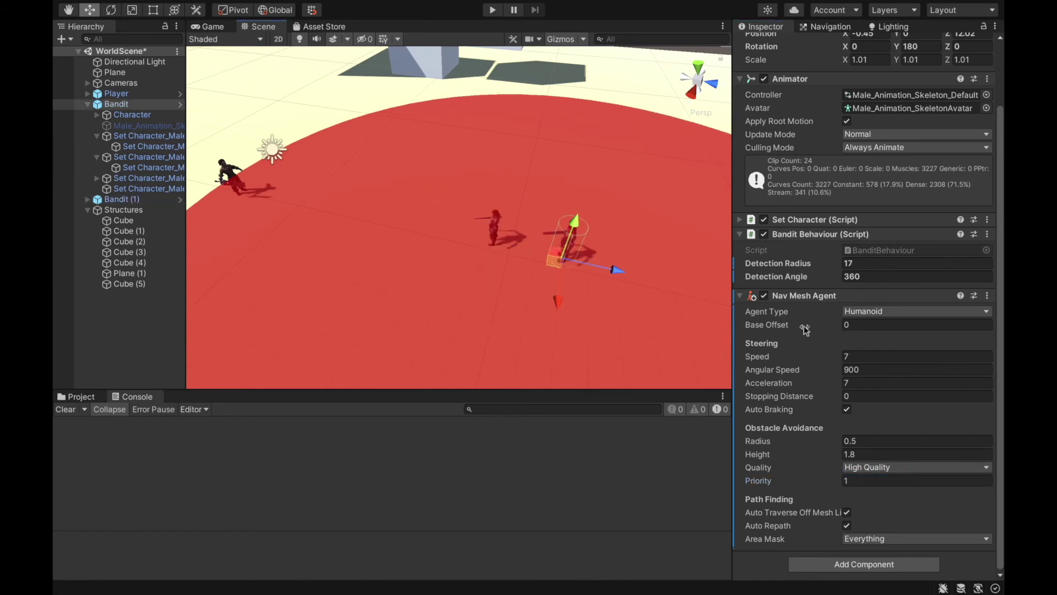
left_click(869, 479)
type("60")
left_click(493, 12)
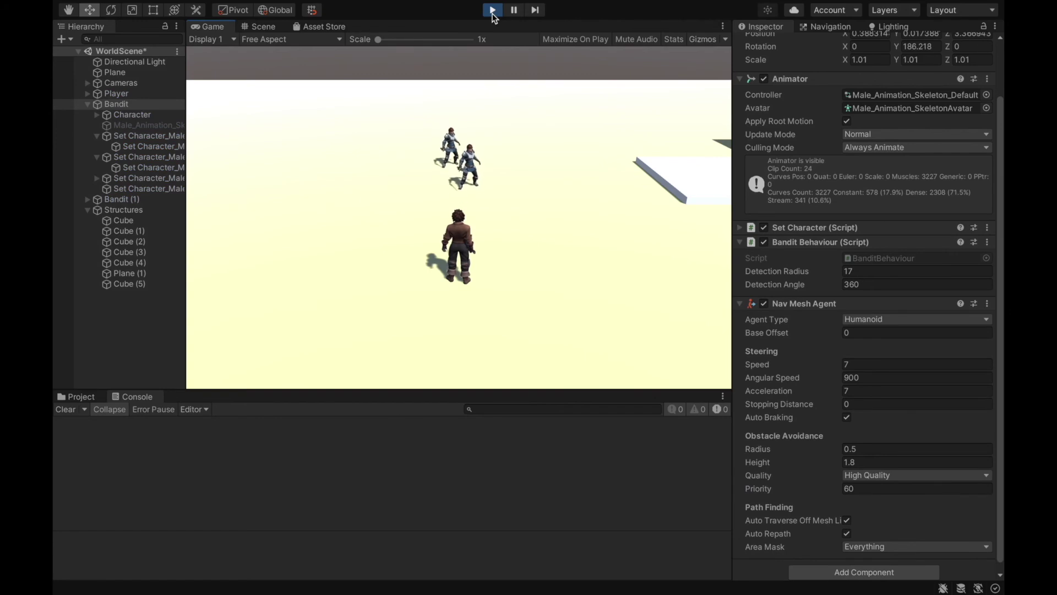
left_click(492, 11)
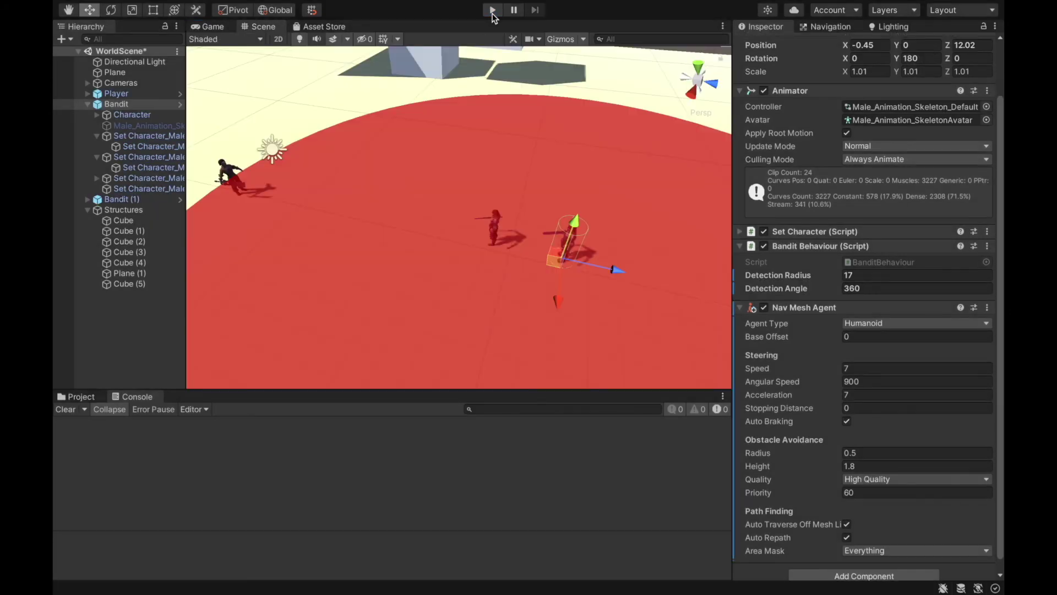
Set the obstacle avoidance priority of Bandit (1) to 90 and of Bandit to 1, and play-test the chase
left_click(489, 226)
left_click(494, 226)
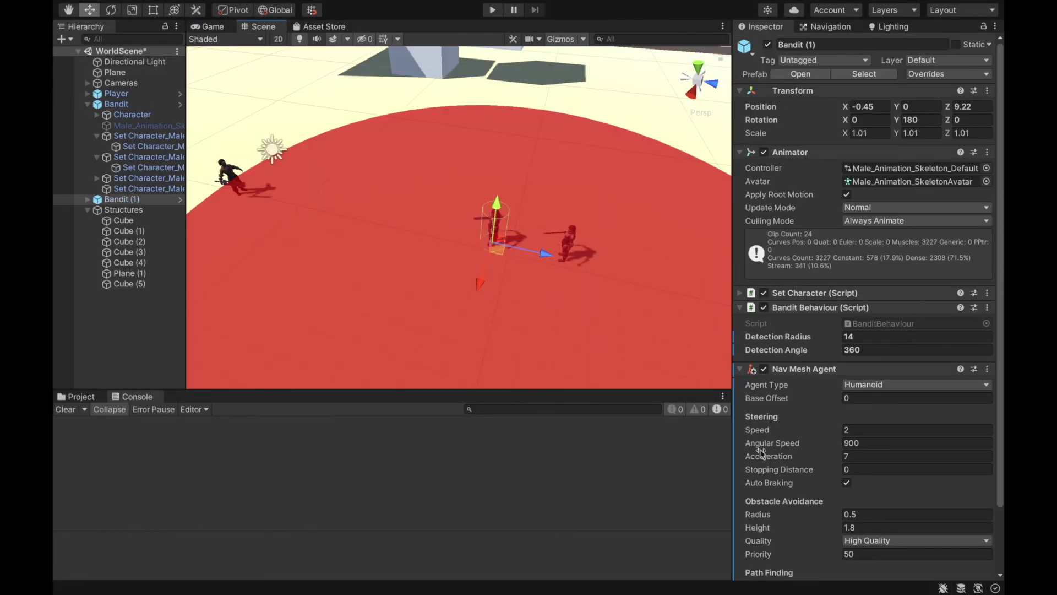
scroll(760, 448, "down", 3)
left_click(856, 481)
type("60")
left_click(564, 240)
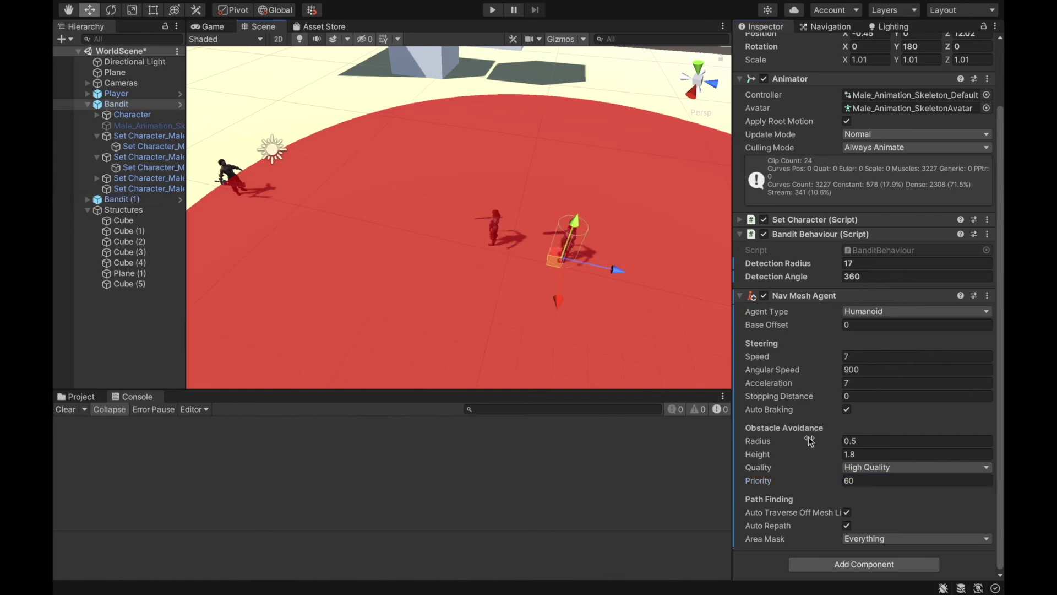
left_click(876, 481)
type("1")
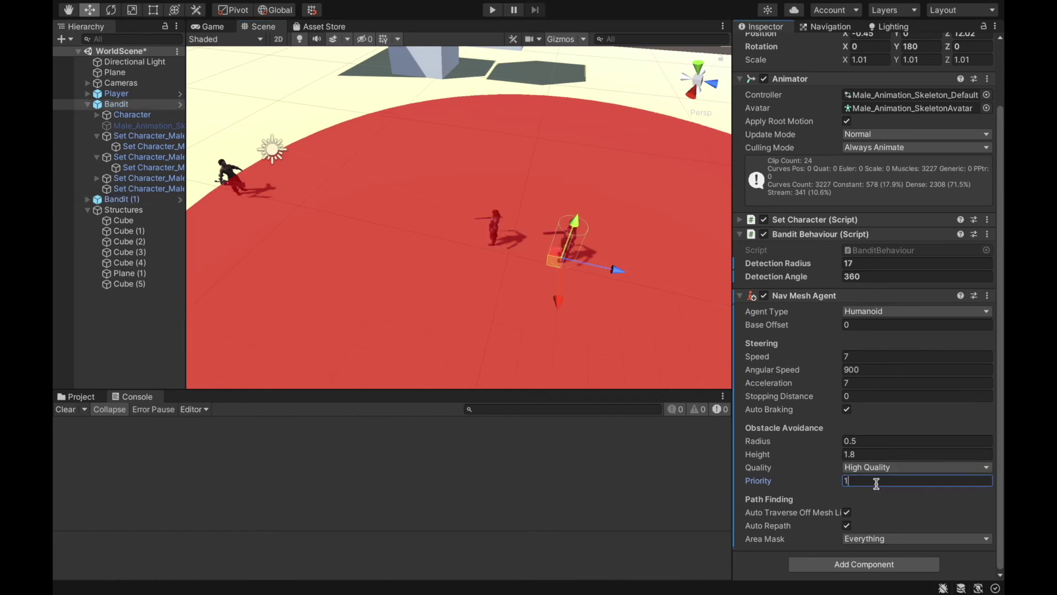
left_click(491, 10)
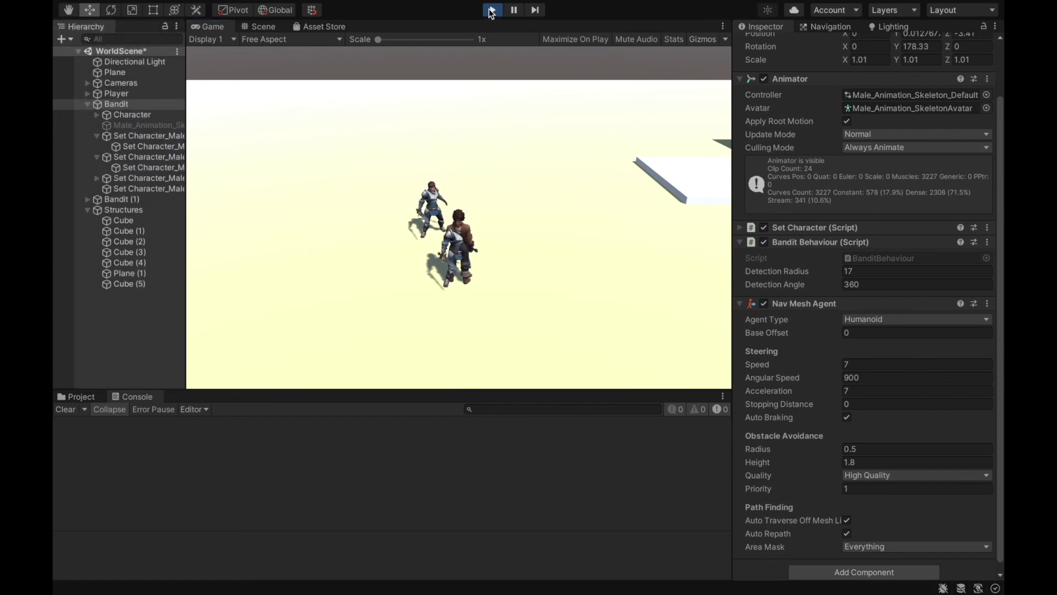
left_click(491, 11)
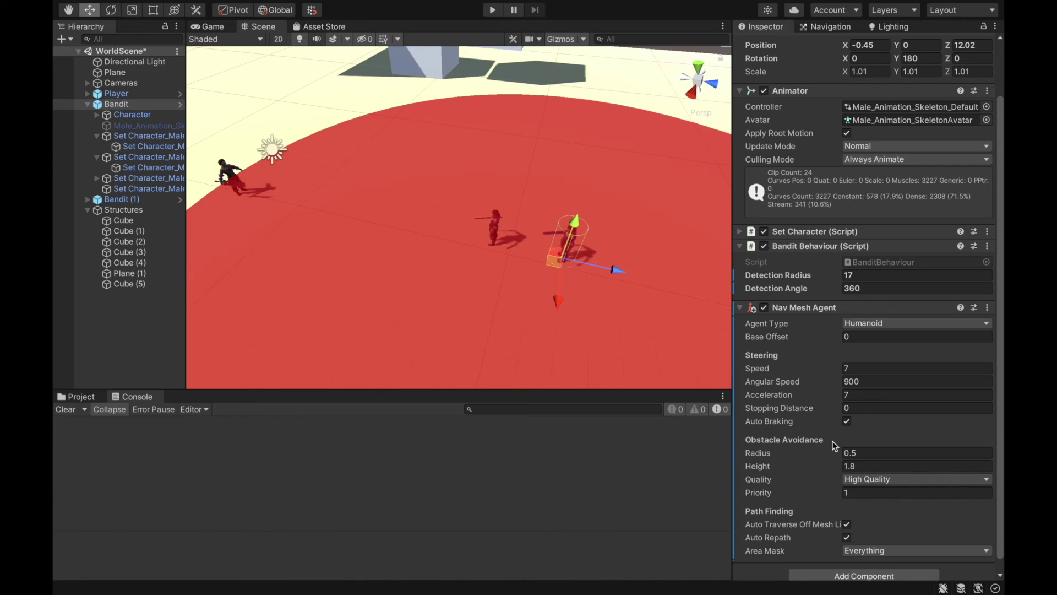
View Bandit's obstacle avoidance quality options without changing them, and set the priority of both Bandit (1) and Bandit to 50
left_click(864, 479)
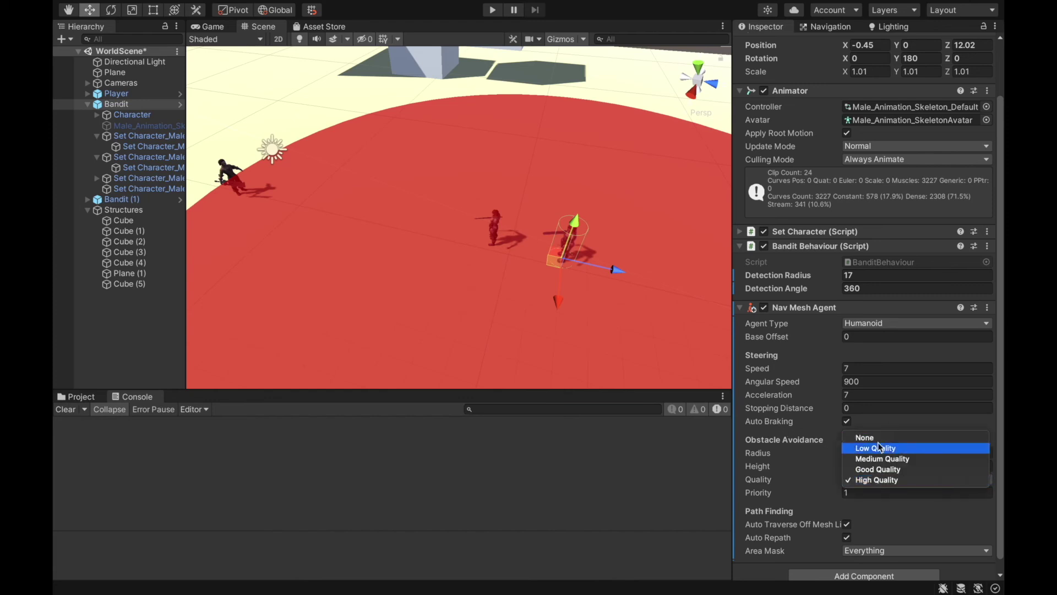
left_click(863, 503)
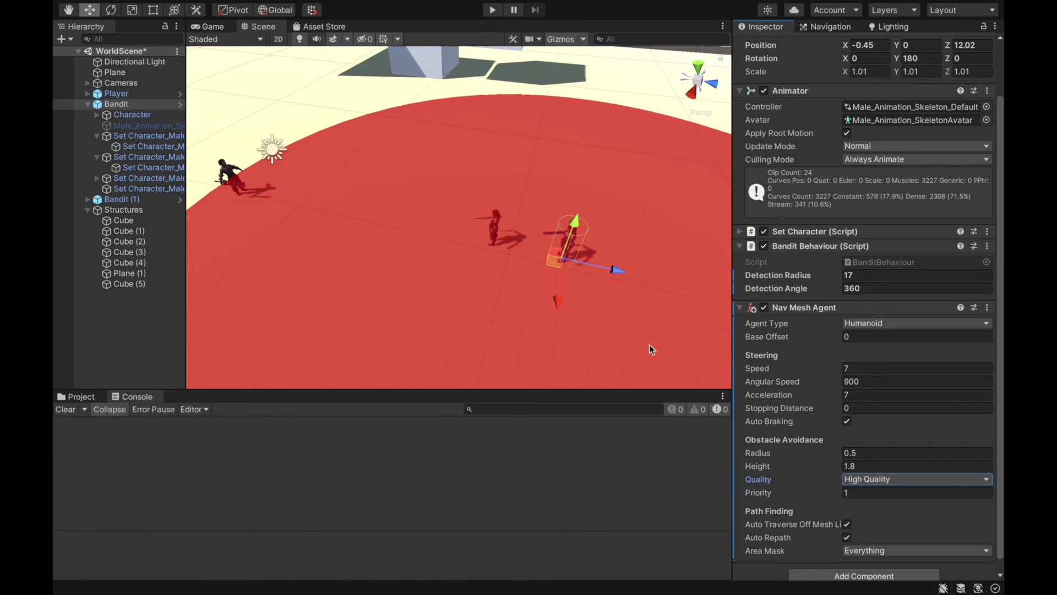
left_click(497, 222)
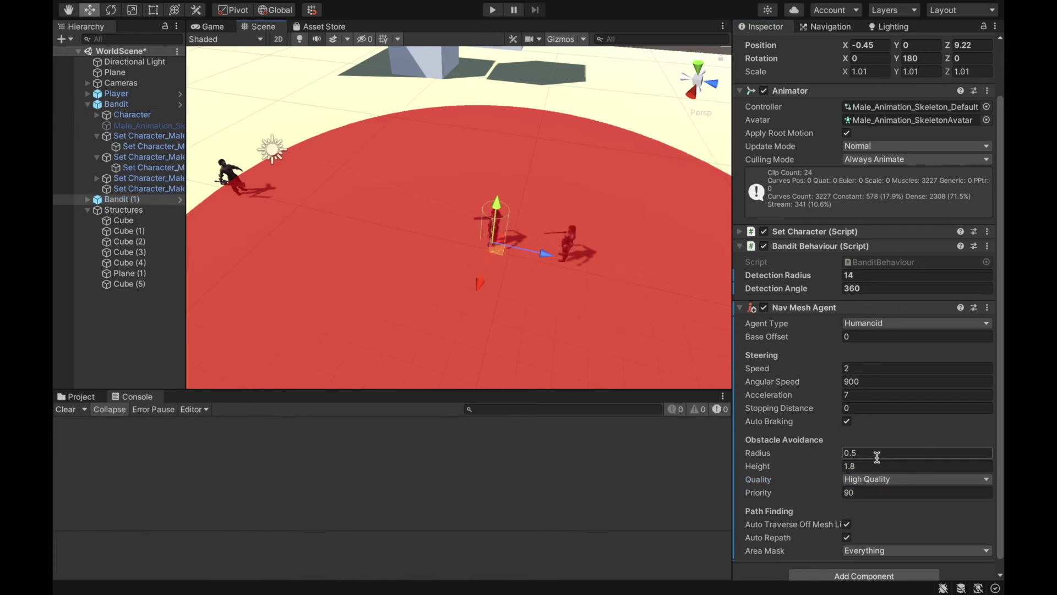
left_click(877, 492)
type("50")
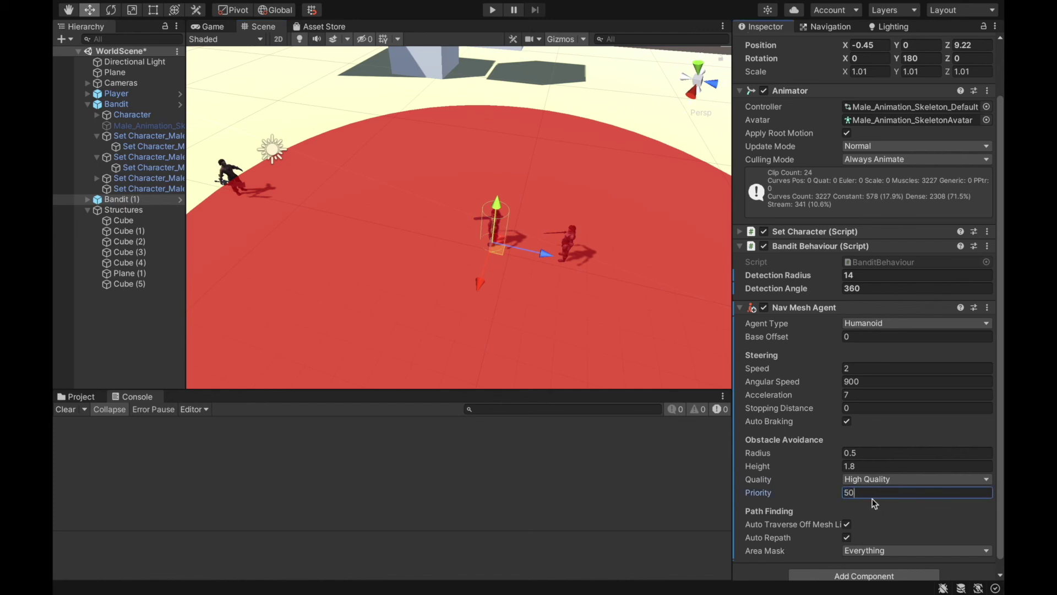
left_click(569, 245)
left_click(855, 491)
type("5")
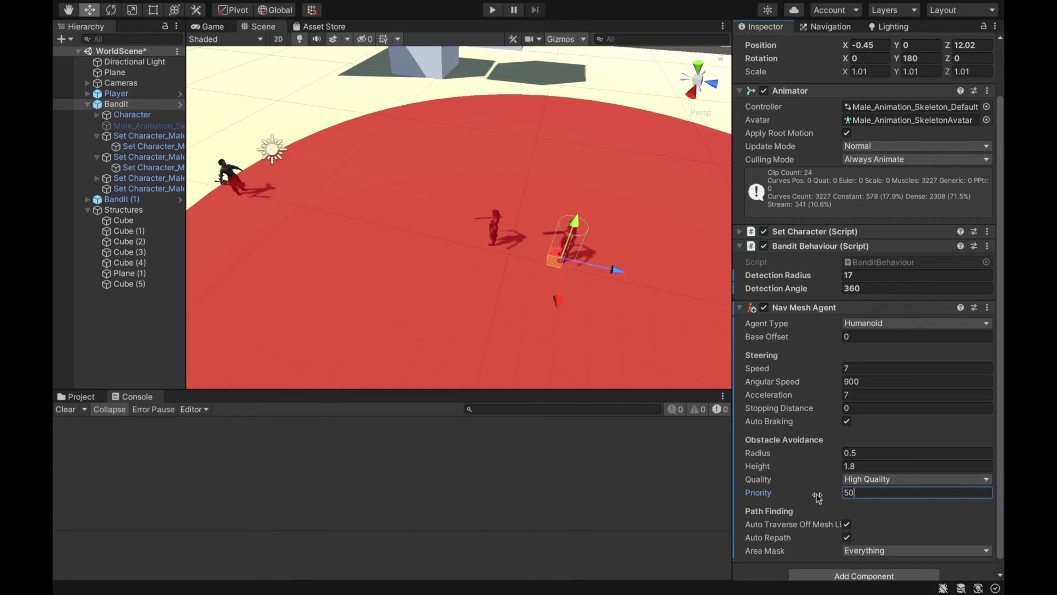
Disable Auto Traverse Off Mesh Link for Bandit and play-test how both bandits chase the player off the structure
scroll(812, 499, "down", 1)
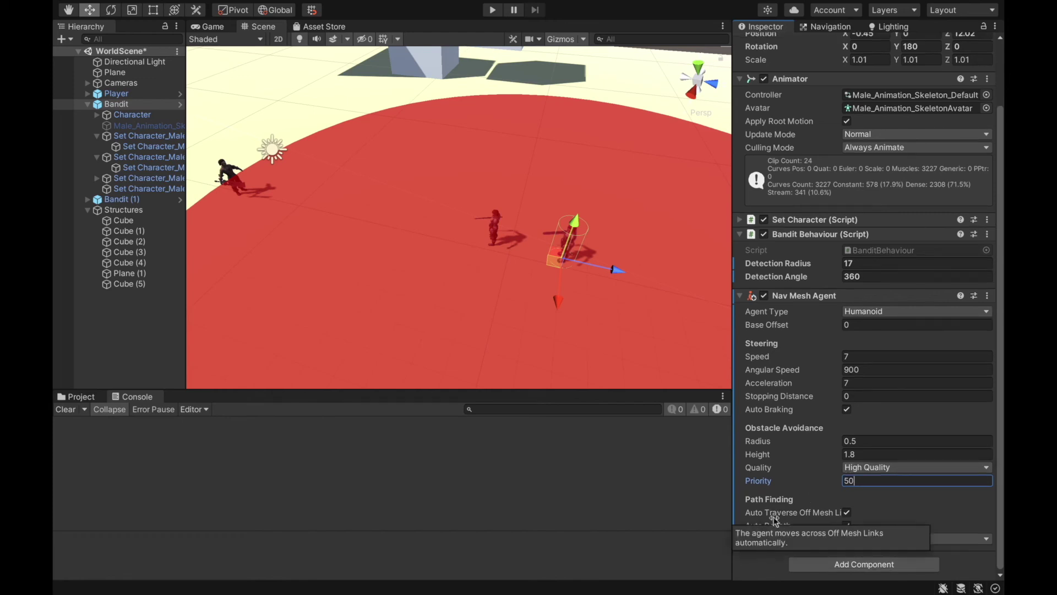
left_click(847, 512)
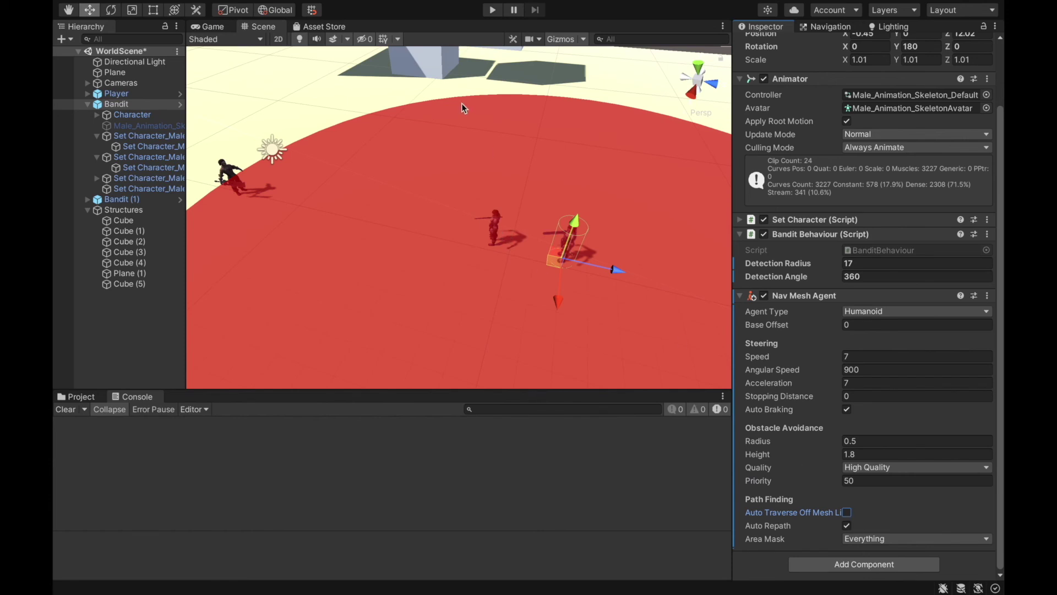
left_click(492, 10)
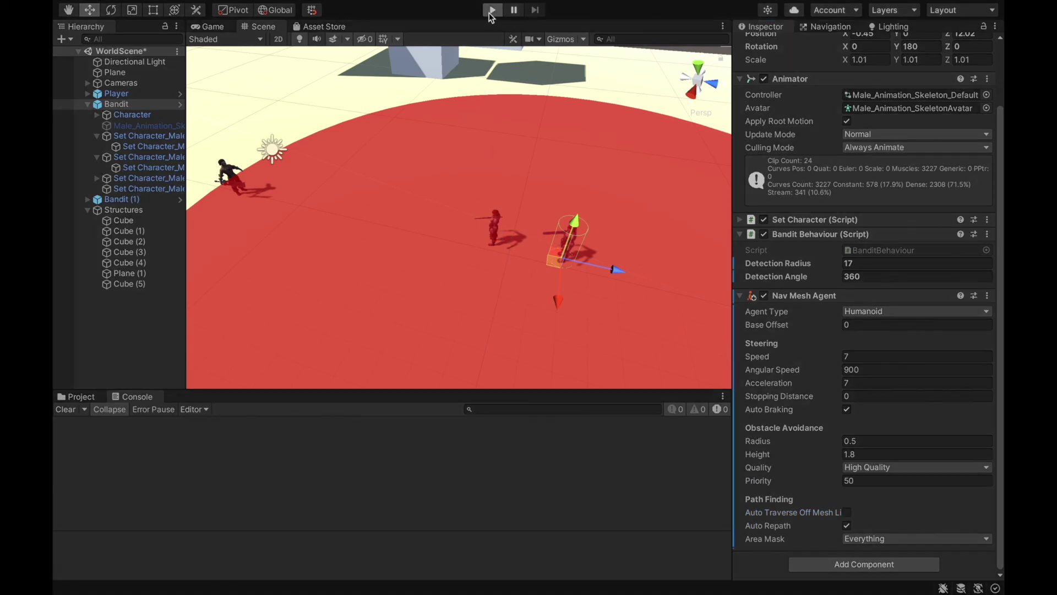
key("s")
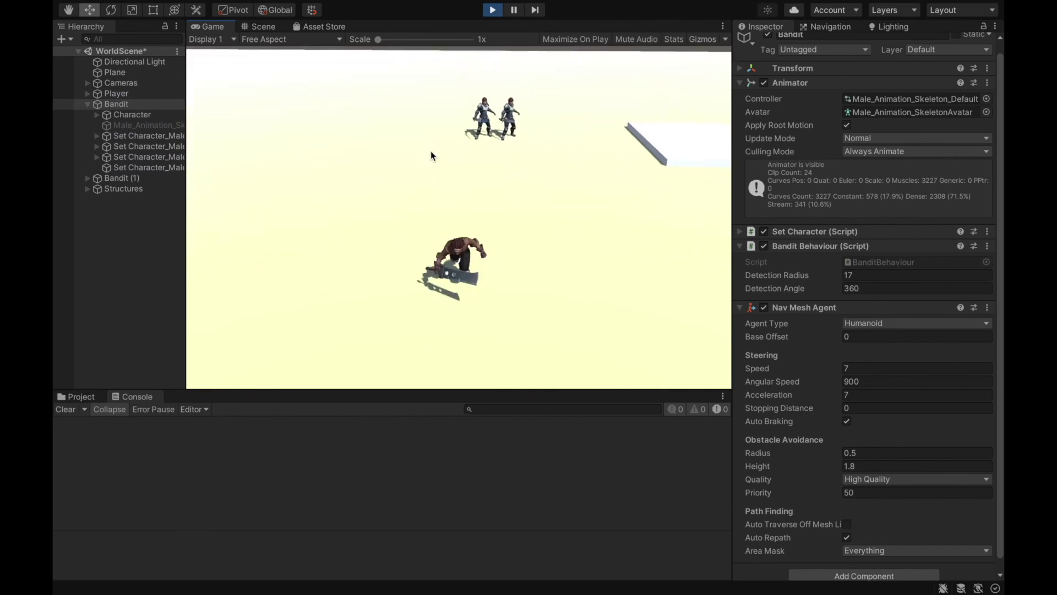
key("a")
left_click(427, 126)
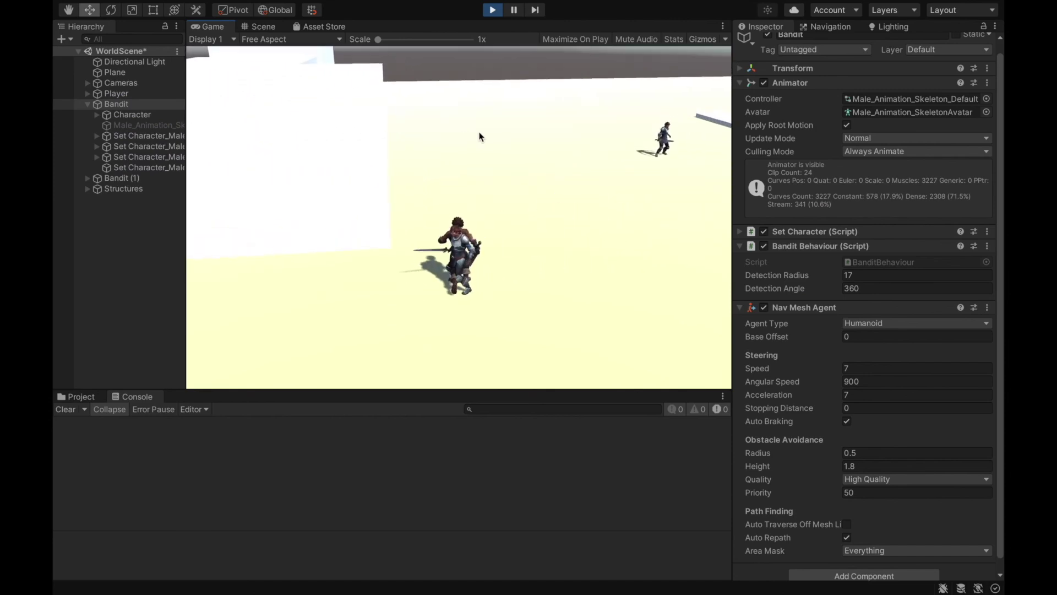
left_click(492, 11)
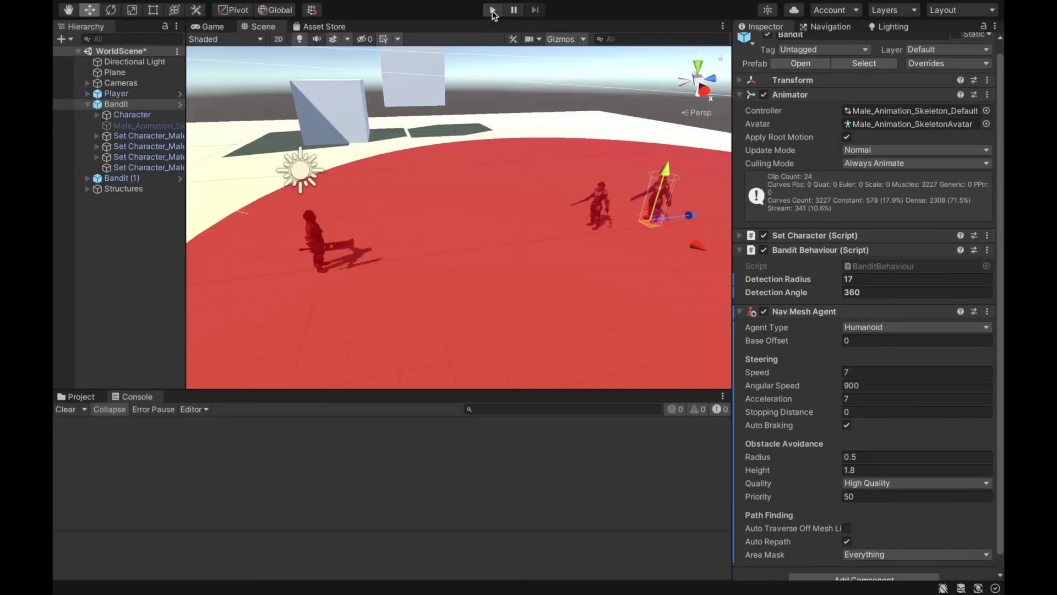
Set the Nav Mesh Agent speed of Bandit (1) to 7 and play-test the chase again
left_click(138, 179)
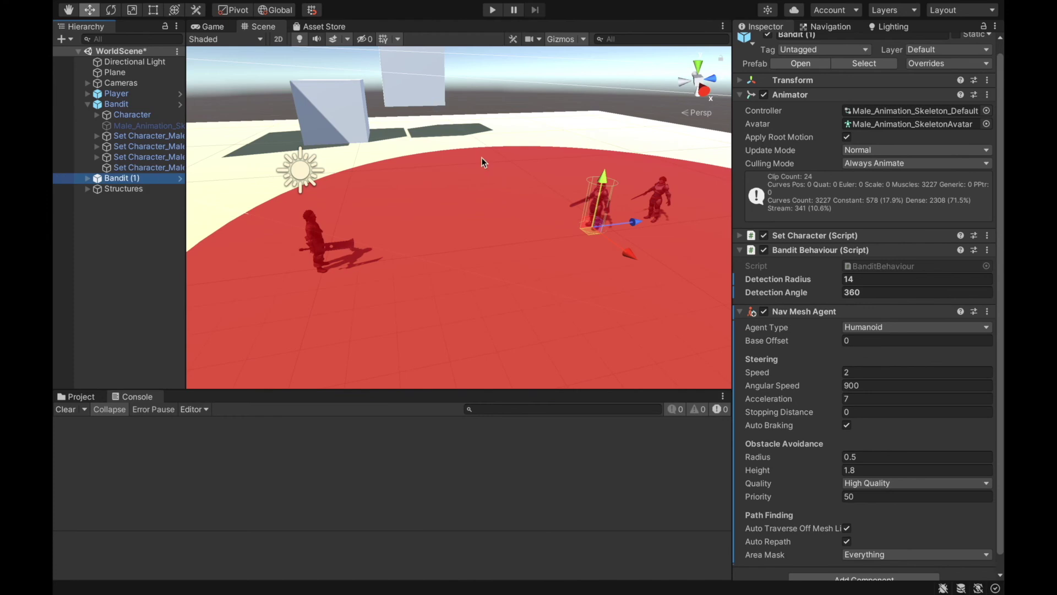
left_click(875, 372)
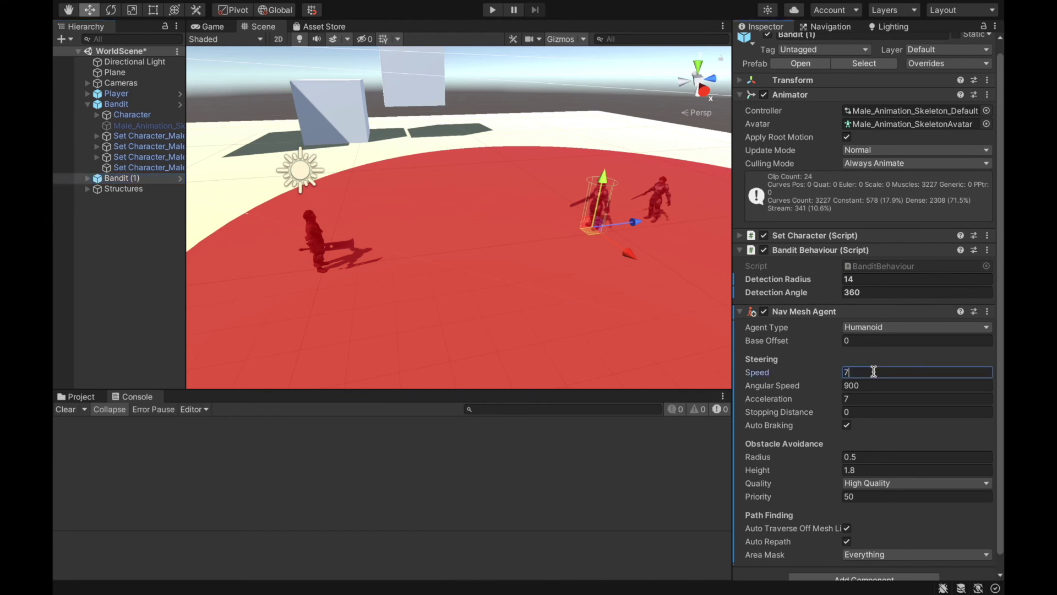
type("7")
left_click(492, 10)
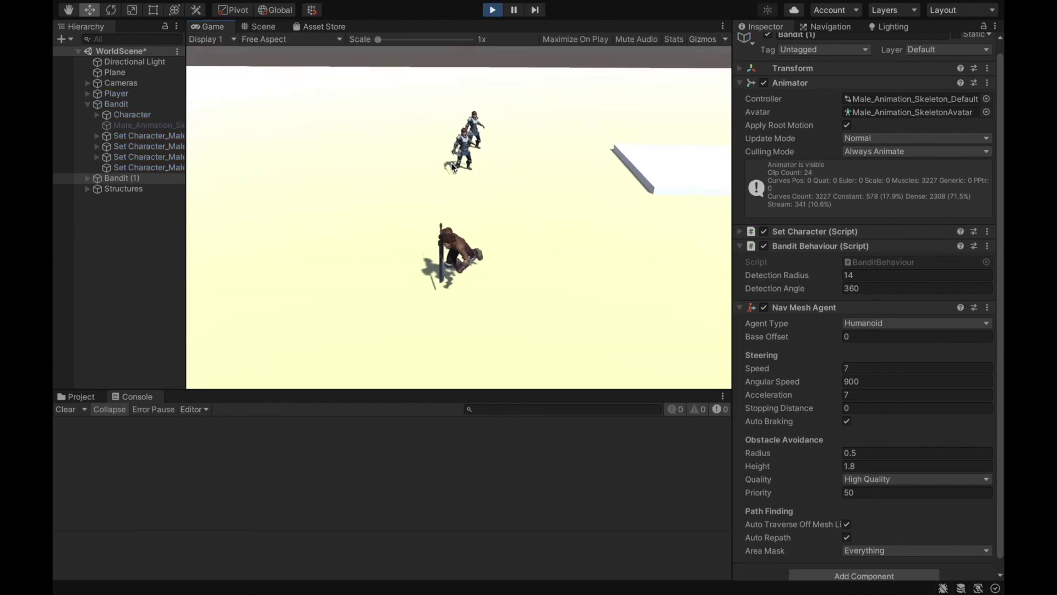
key("w")
key("a")
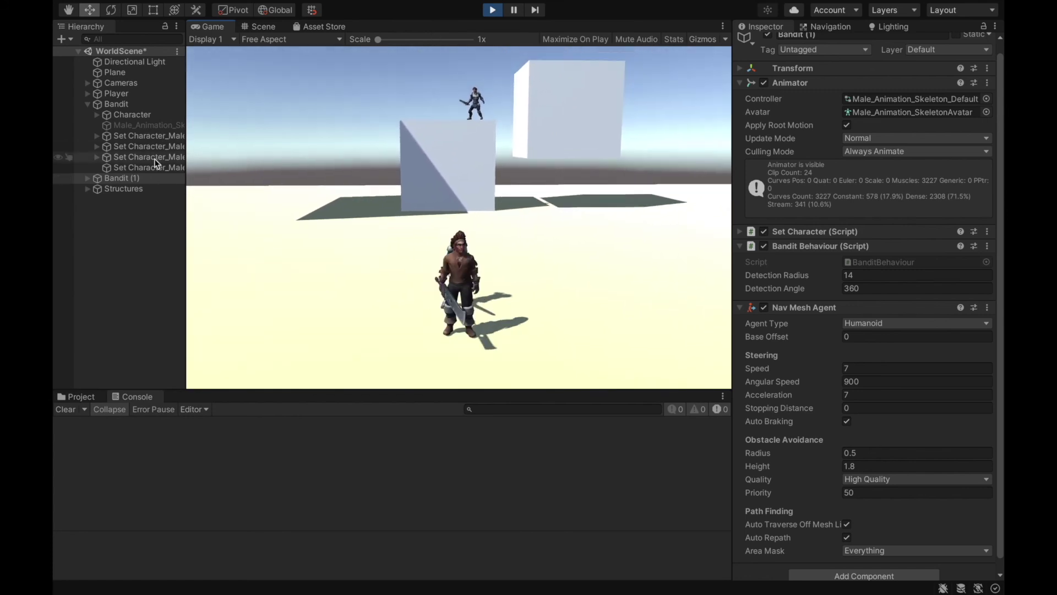
Pause the play-test and compare the positions and Path Finding settings of Bandit (1) and Bandit in the scene
left_click(141, 178)
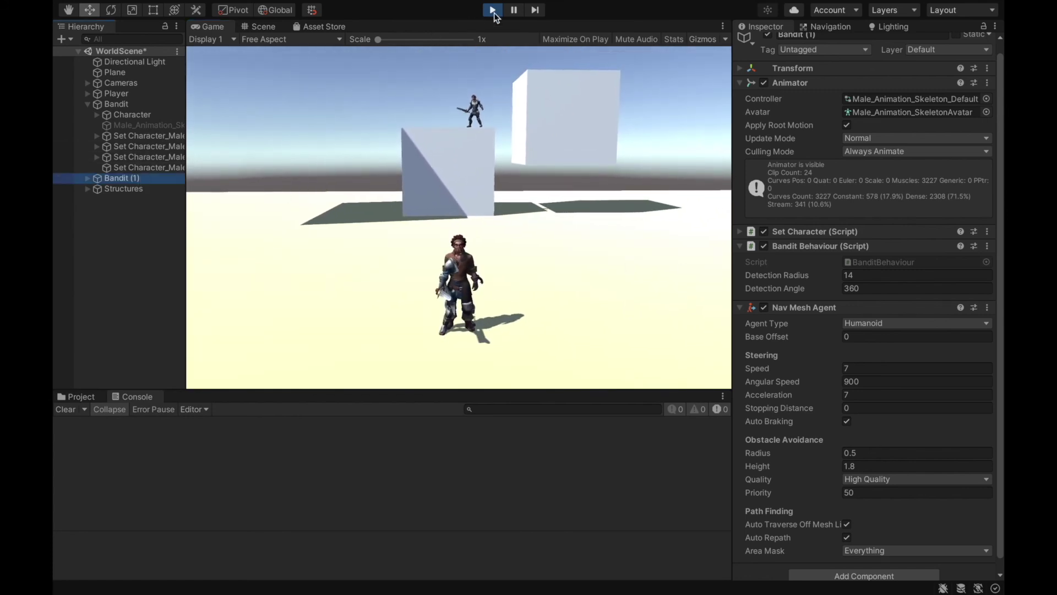
left_click(513, 10)
left_click(259, 27)
right_click_drag(297, 102, 138, 113)
key("w")
key("d")
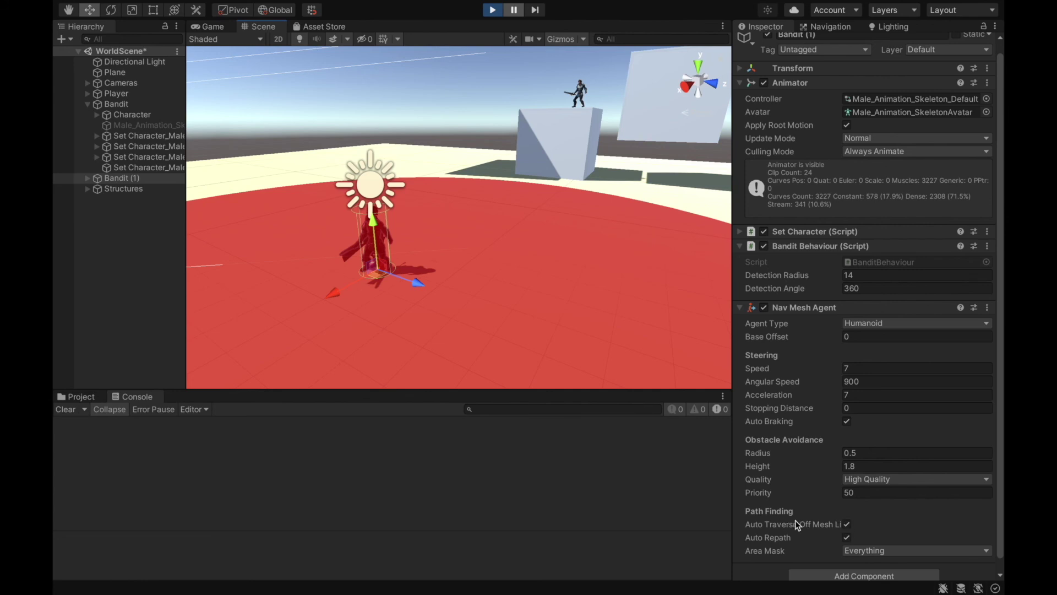
left_click(124, 106)
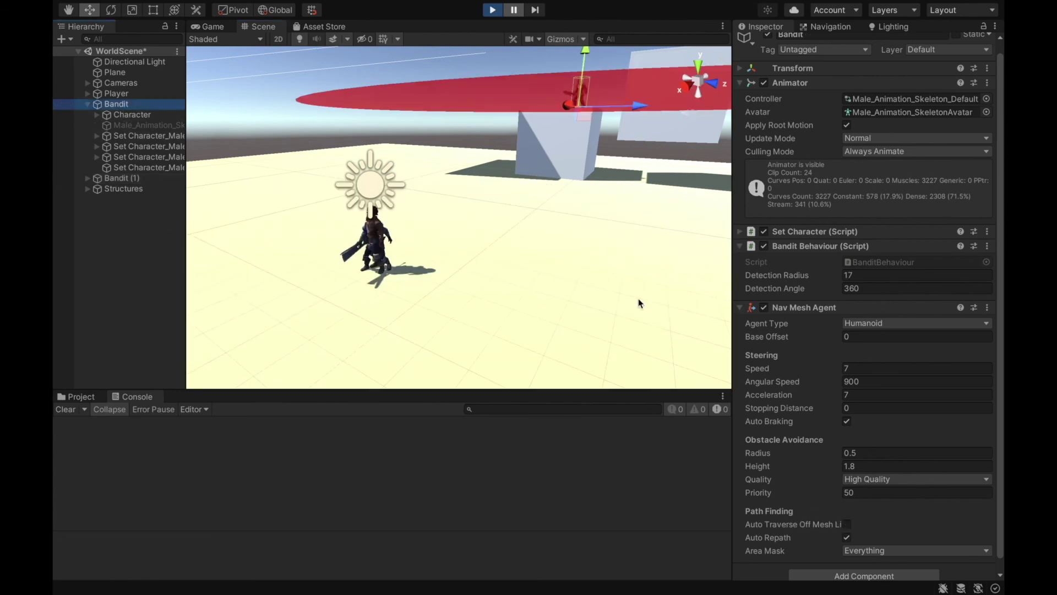
Stop the play-test, re-enable Auto Traverse Off Mesh Link for Bandit, and view its Area Mask options without changing them
left_click(490, 12)
right_click_drag(537, 122, 648, 139)
left_click_drag(648, 139, 695, 177, "alt")
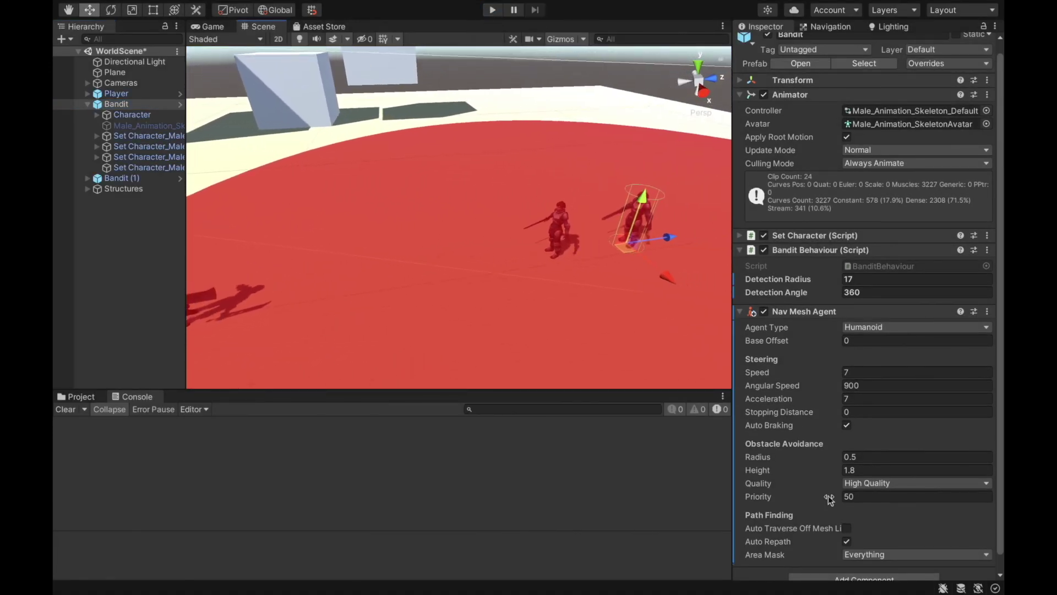
left_click(847, 529)
mouse_move(778, 545)
scroll(777, 545, "down", 1)
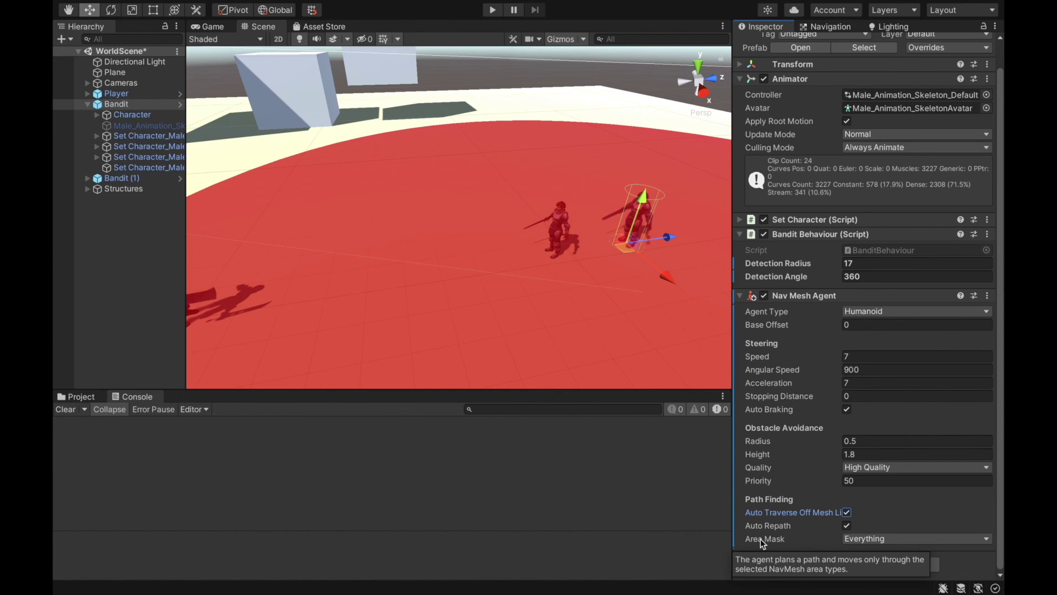
left_click(886, 539)
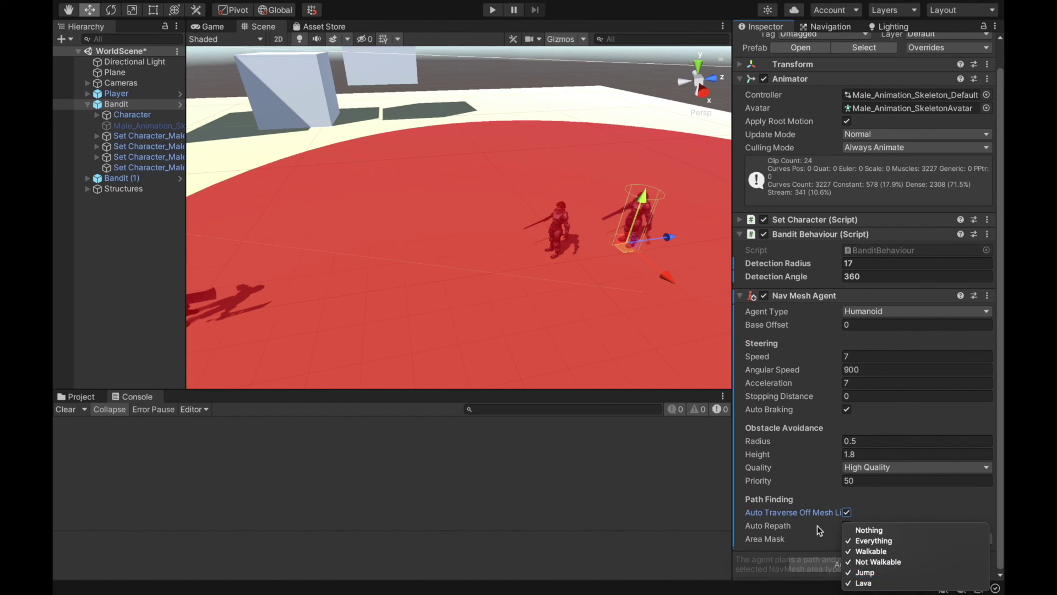
left_click(497, 153)
Set the Navigation Area of the low platform Cube (5) to Lava and bake the NavMesh
right_click_drag(551, 152, 731, 215)
left_click(587, 225)
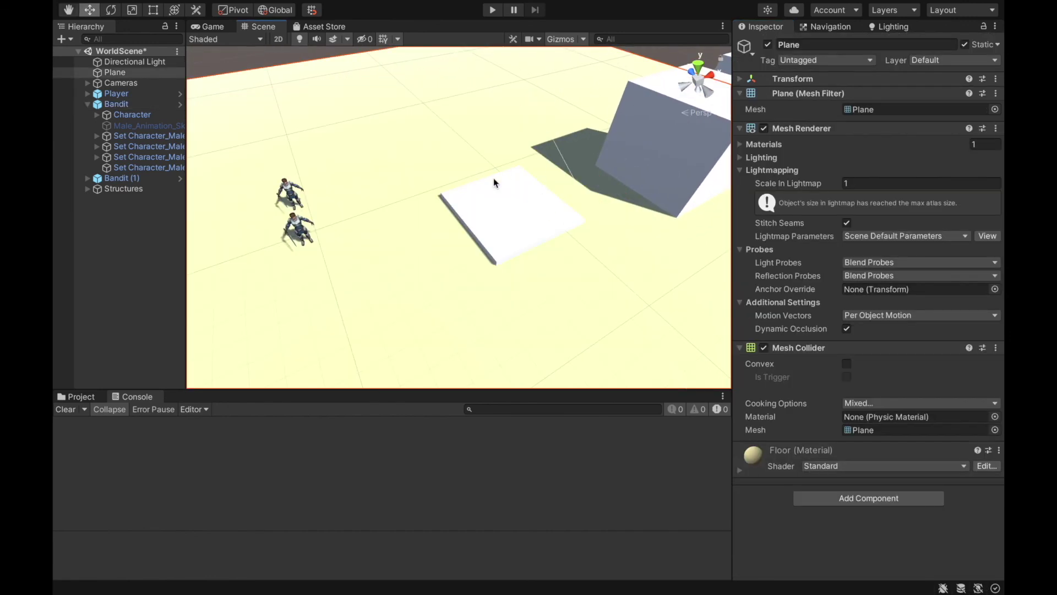
left_click(520, 189)
right_click_drag(520, 187, 454, 175)
left_click(829, 27)
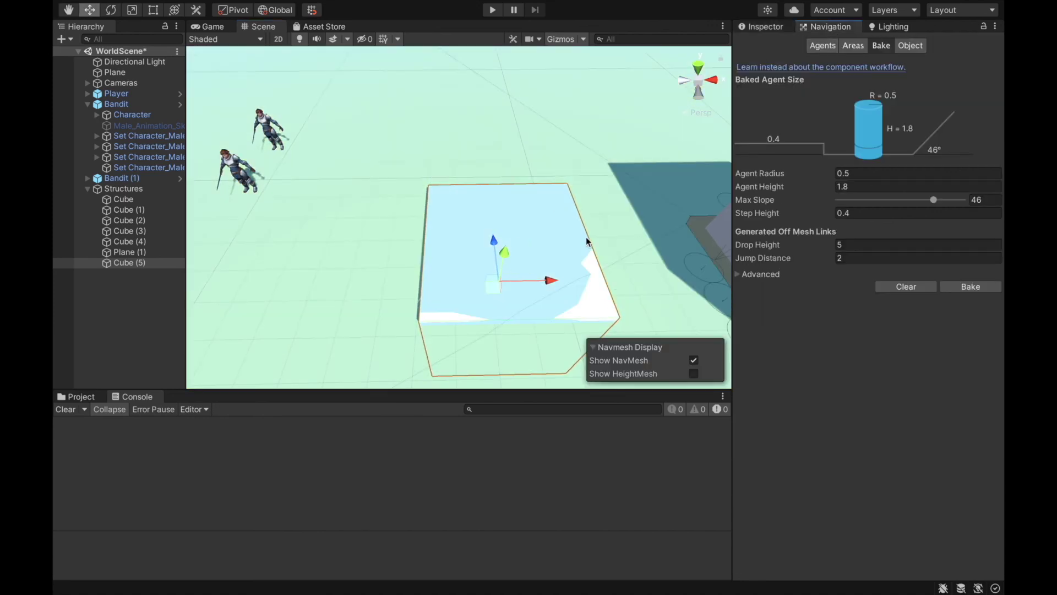
left_click(910, 46)
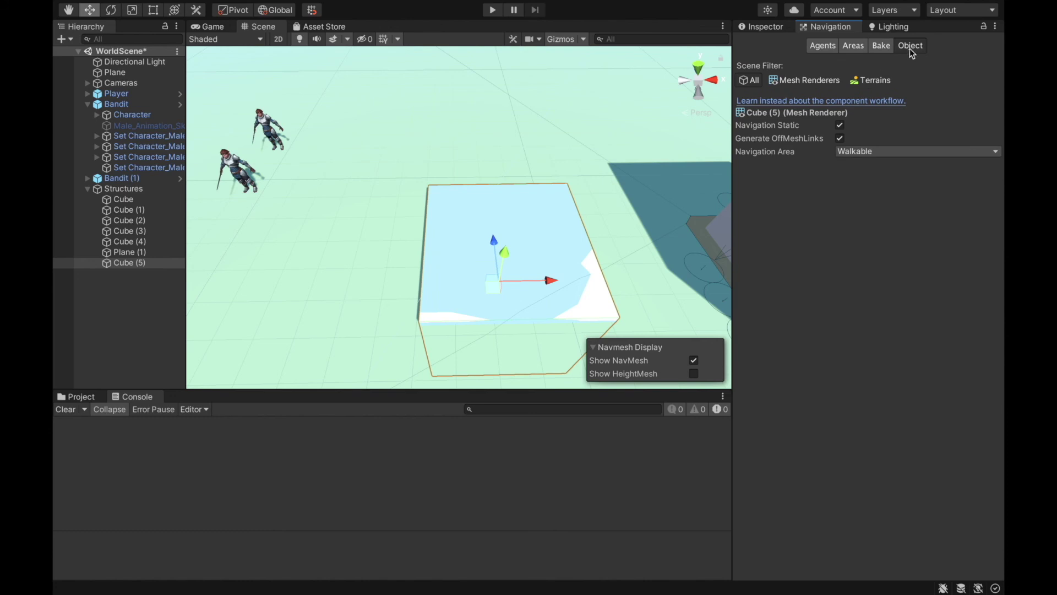
left_click(862, 152)
left_click(873, 184)
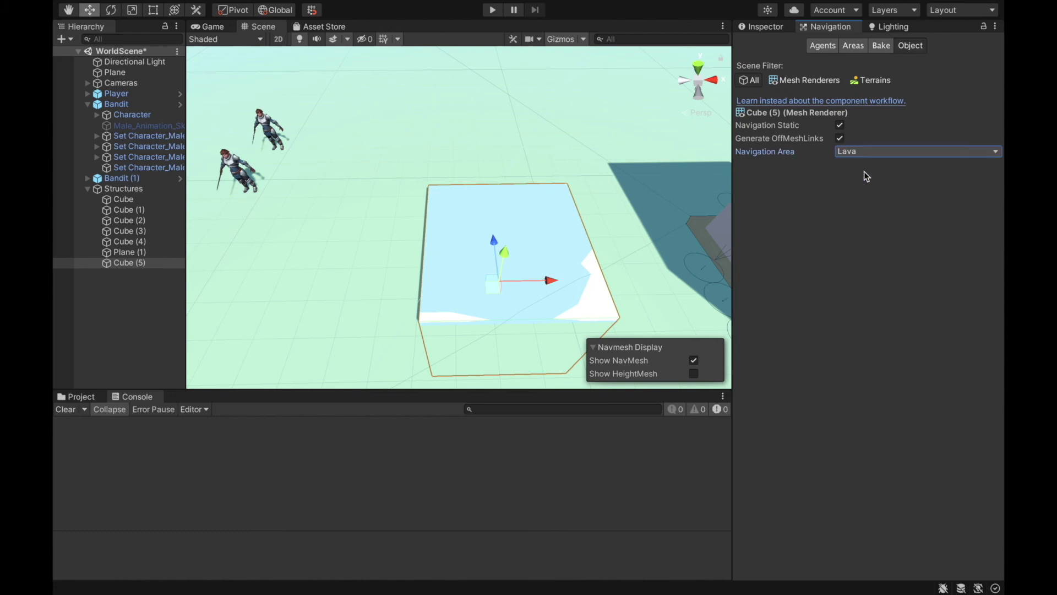
left_click(870, 47)
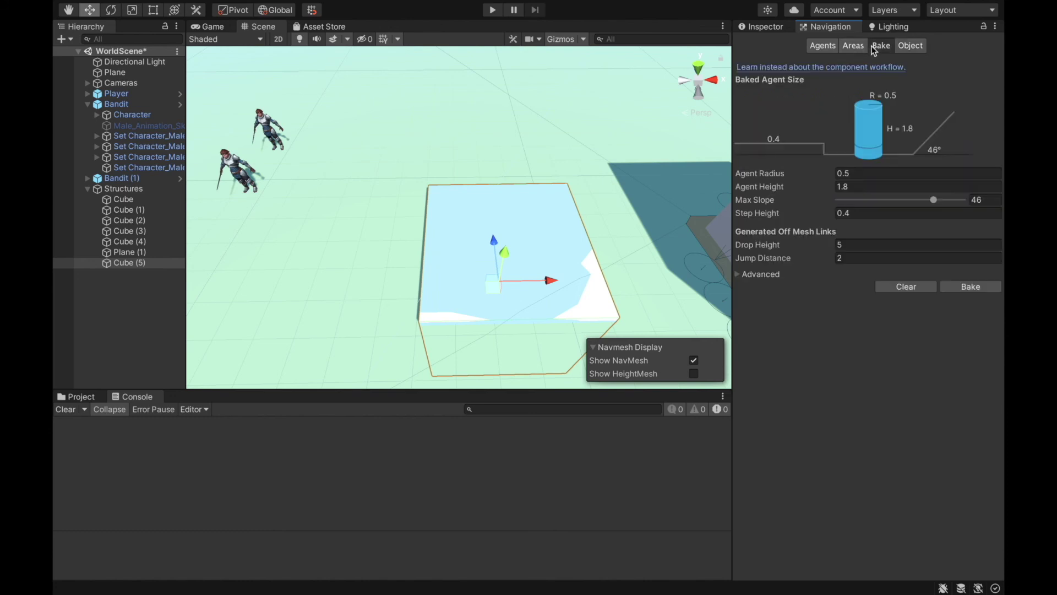
left_click(970, 286)
Exclude Lava from the Area Mask of Bandit (1) and check the mask's remaining areas
right_click_drag(590, 230, 434, 163)
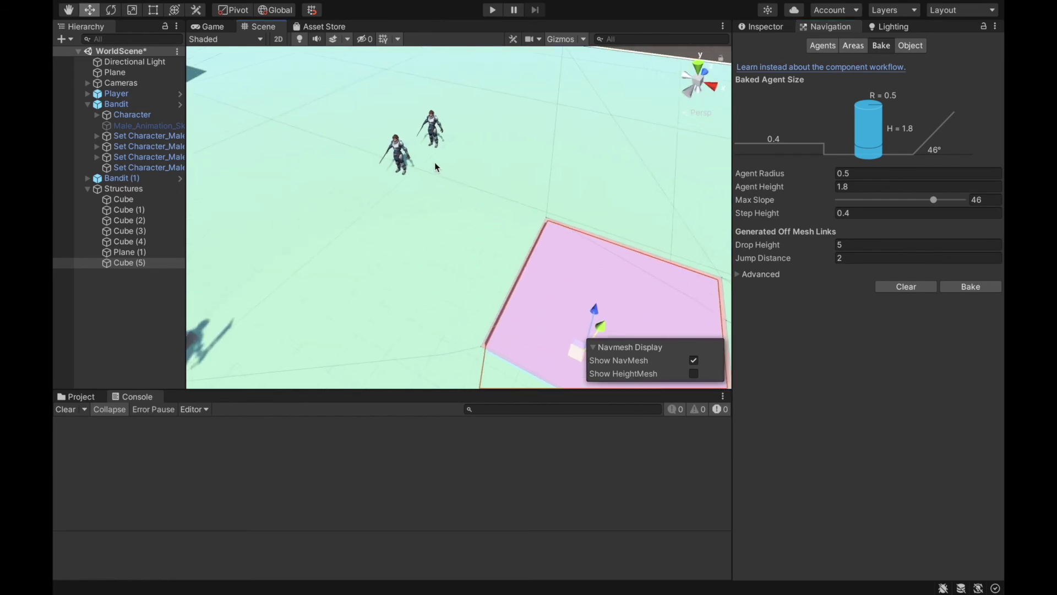
left_click(399, 153)
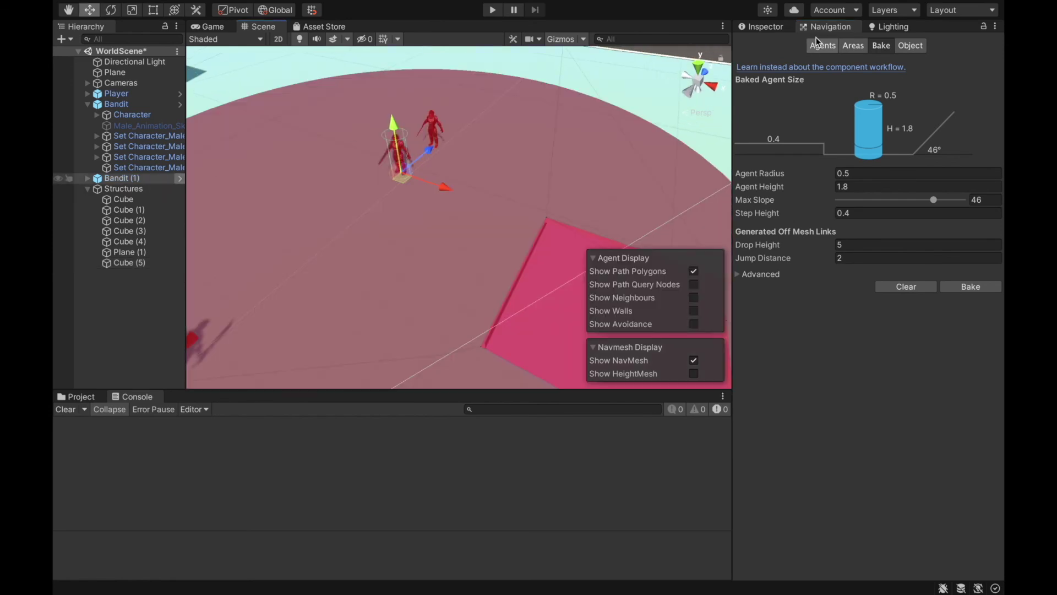
left_click(761, 26)
scroll(879, 263, "down", 1)
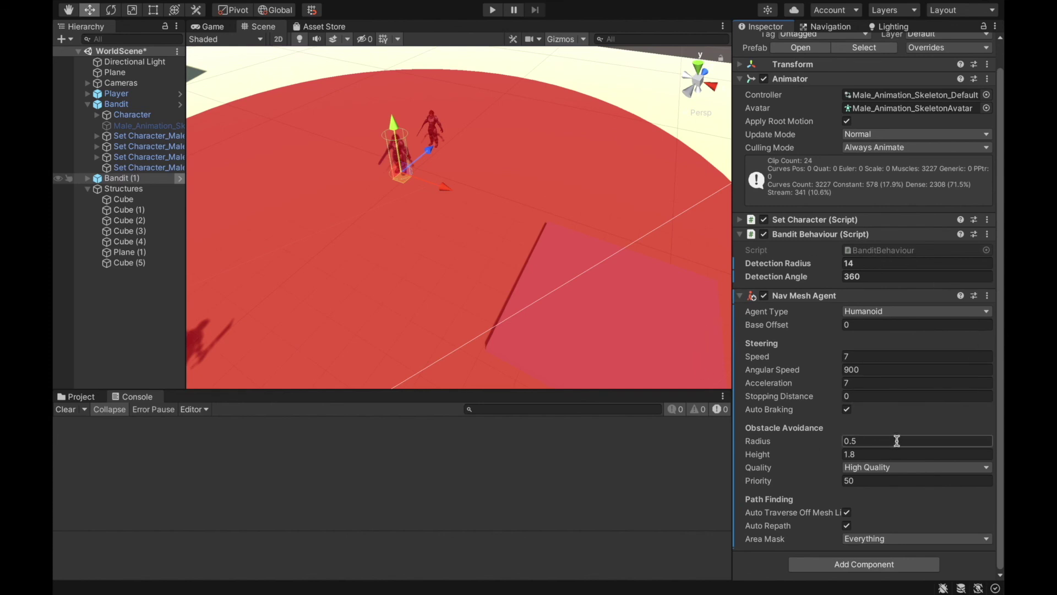
left_click(901, 538)
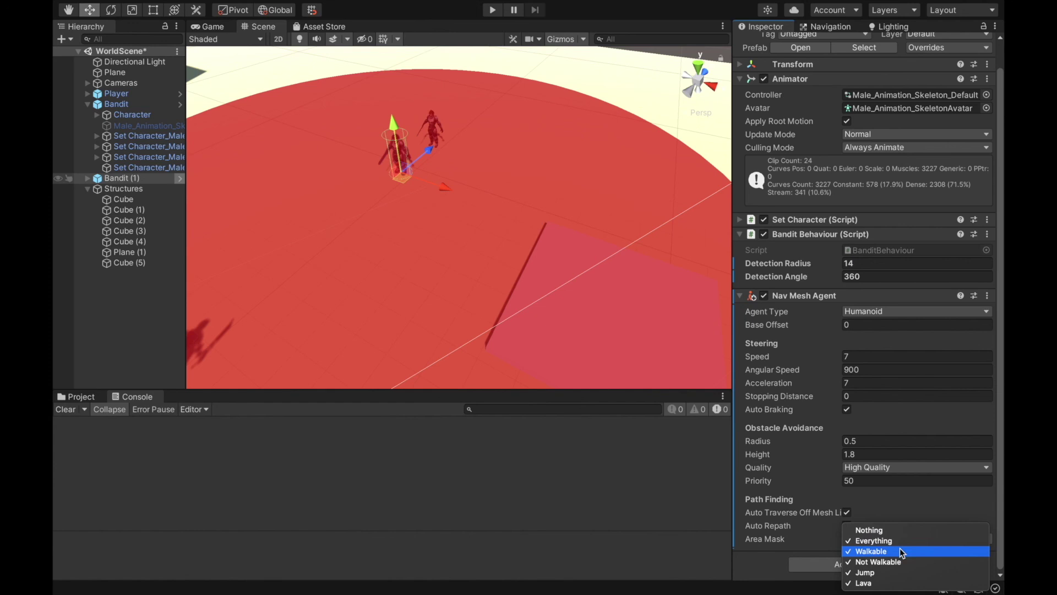
left_click(878, 582)
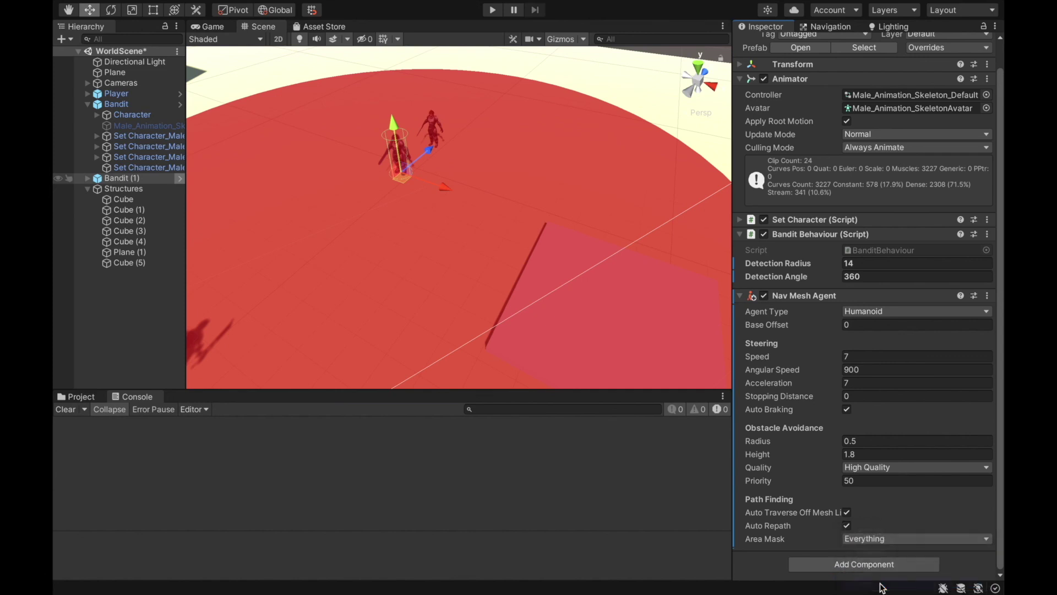
left_click(887, 539)
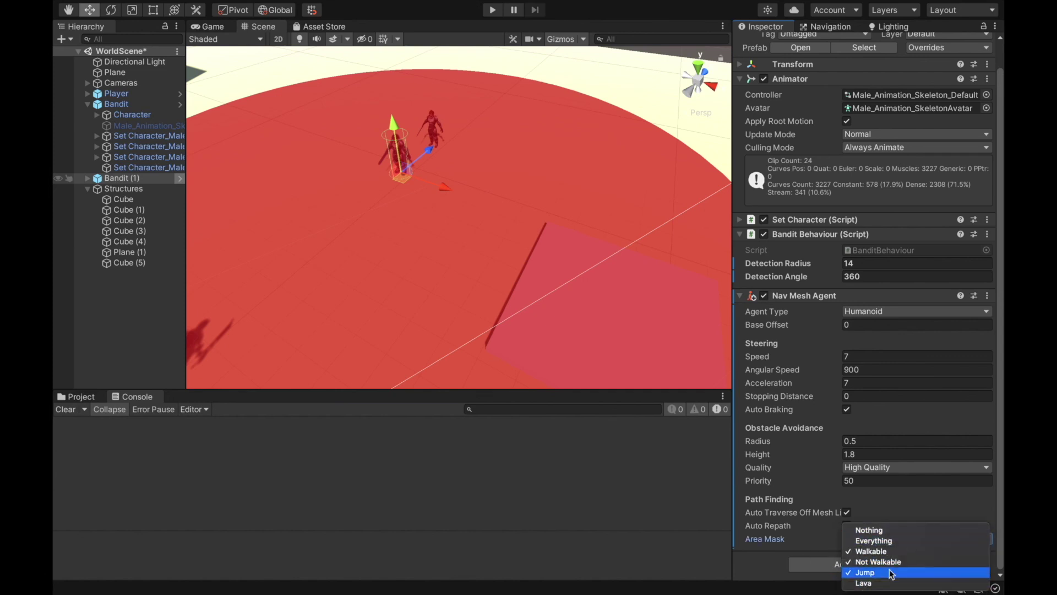
Play-test the chase by running the player onto the Lava platform, and stop the game
left_click(492, 9)
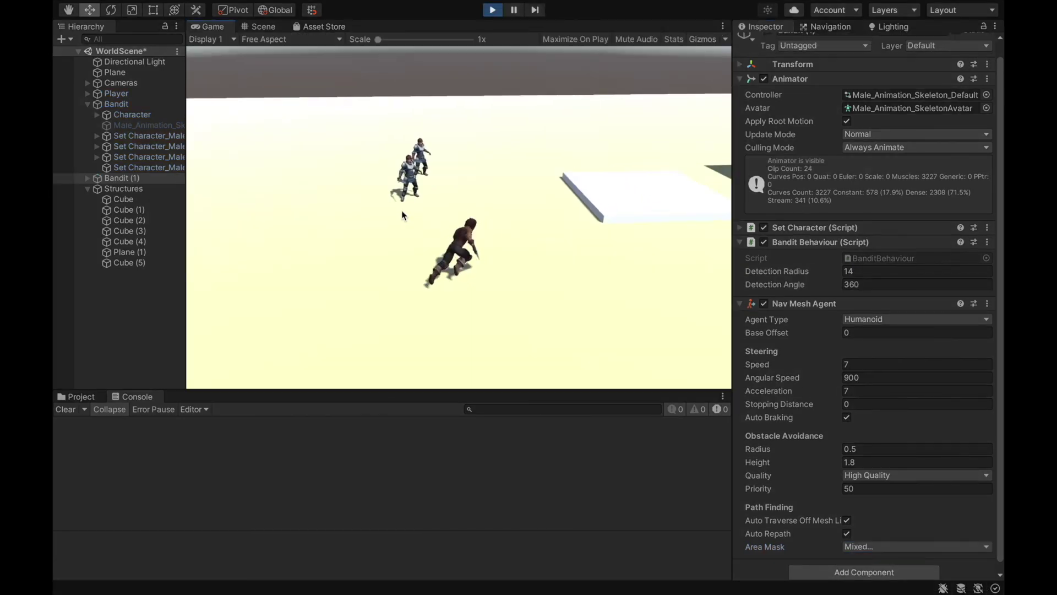
key("w")
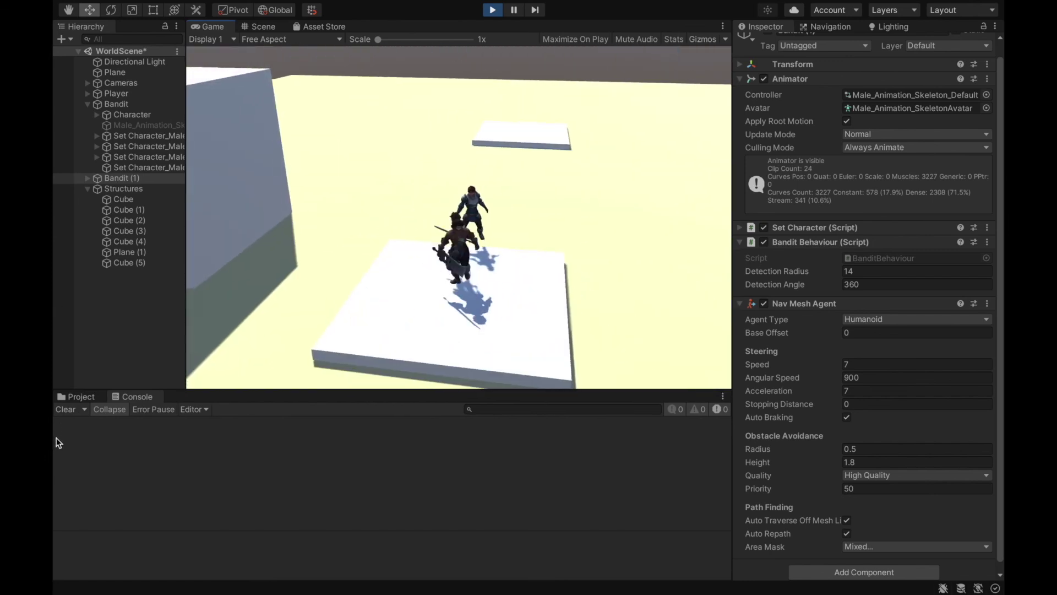
left_click(491, 10)
Collapse Bandit's child objects in the hierarchy and delete Bandit (1) from the scene
right_click_drag(377, 149, 429, 90)
key("a")
key("d")
left_click(86, 103)
left_click(87, 104)
left_click(123, 116)
key("BackSpace")
left_click(125, 124)
left_click(124, 114)
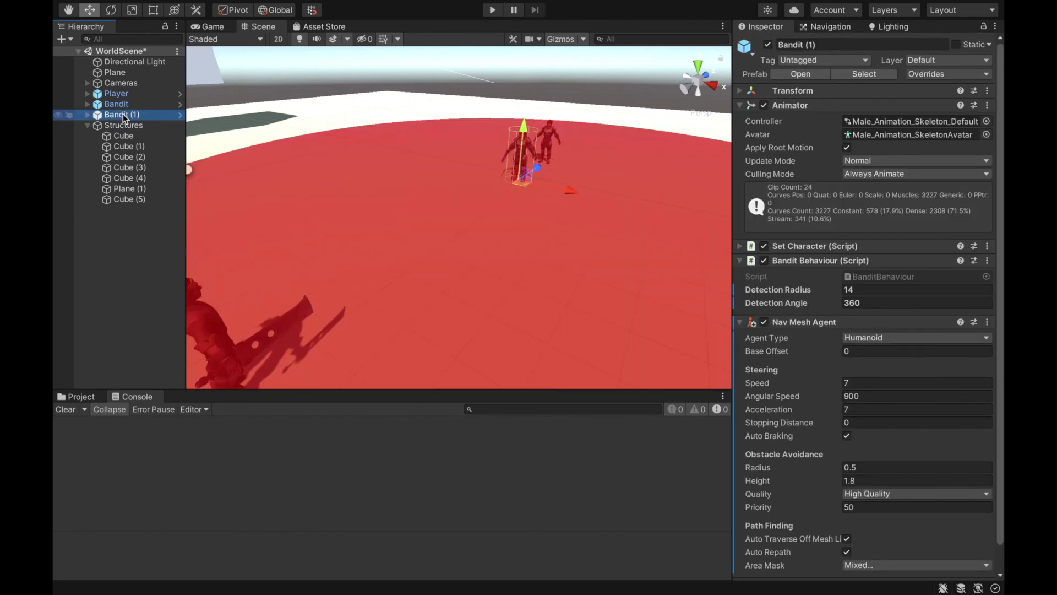
key("Delete")
Select Bandit and review its Nav Mesh Agent settings and its surroundings in the scene
left_click(126, 105)
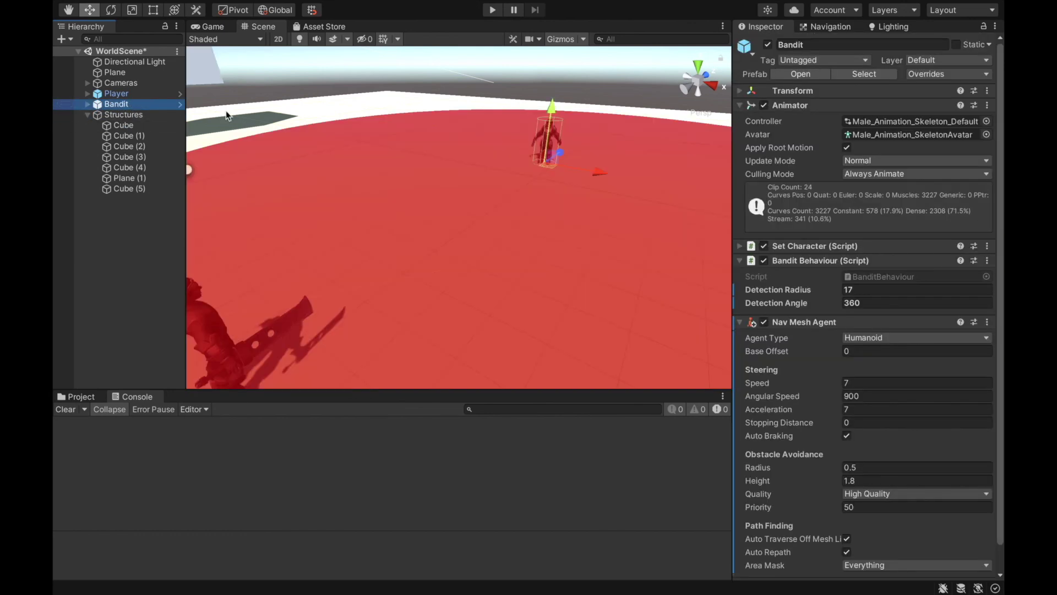
scroll(838, 242, "down", 2)
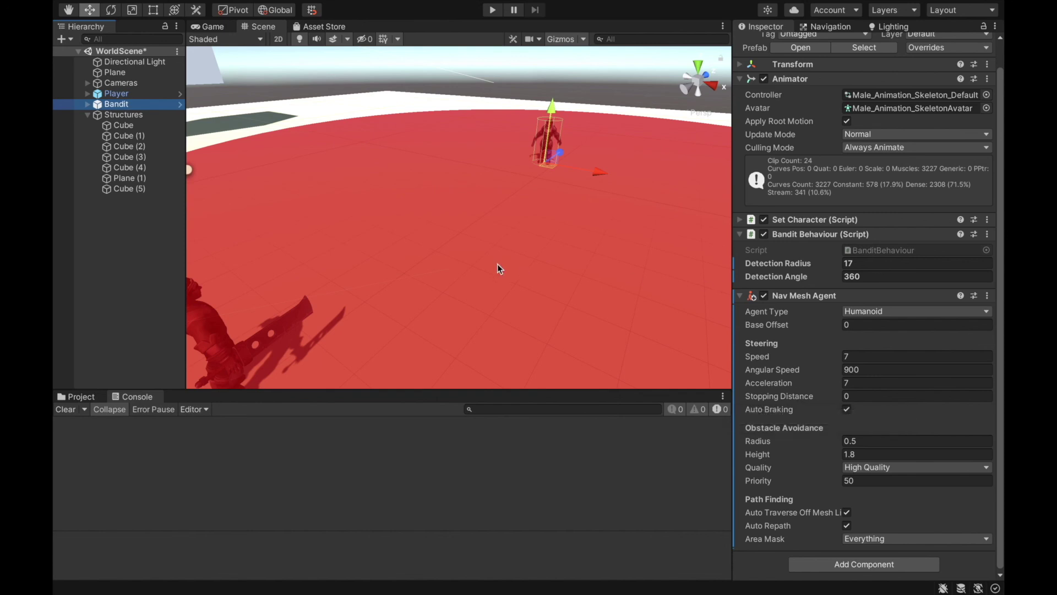
right_click_drag(497, 264, 124, 204)
right_click_drag(363, 220, 82, 219)
right_click_drag(409, 154, 458, 206)
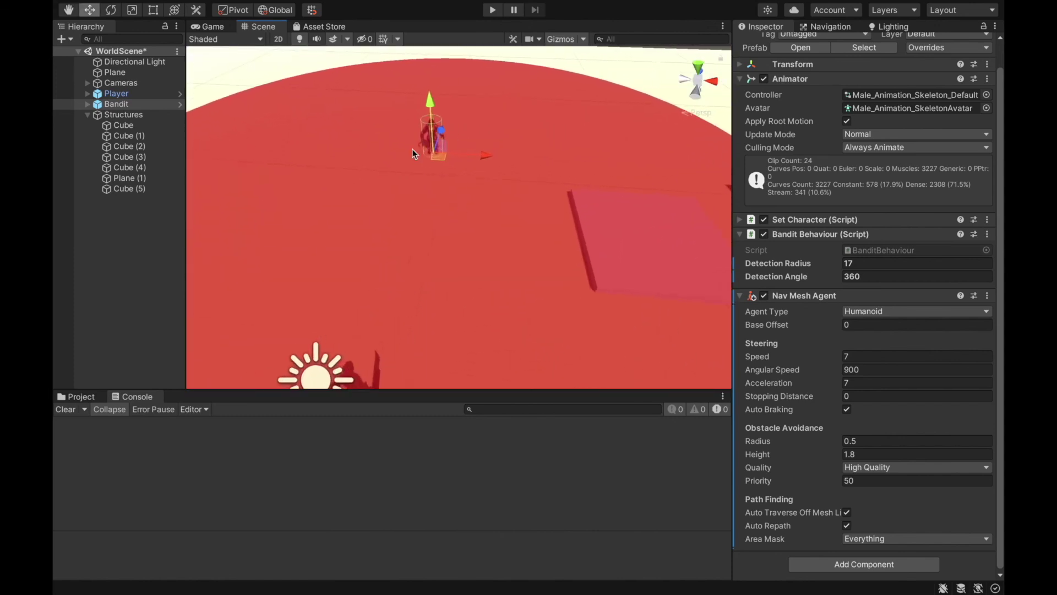